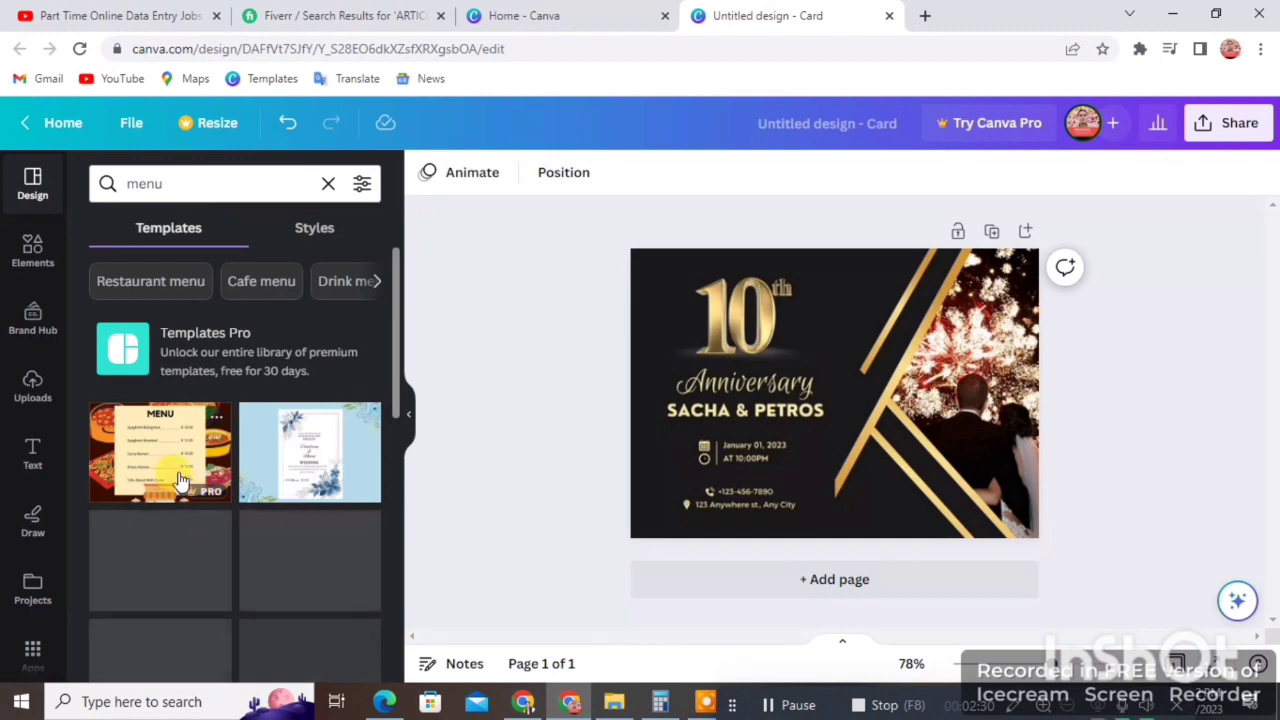
Add the blue floral wedding invitation template as a new page.
click(178, 471)
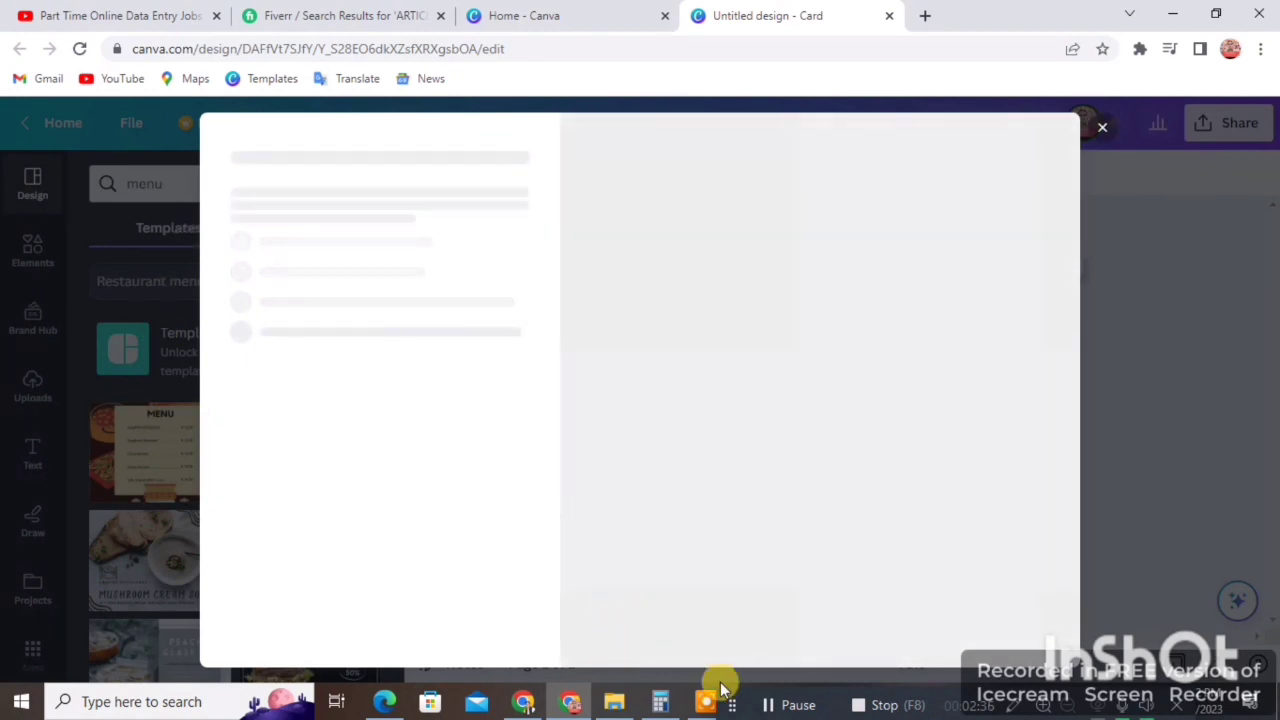
click(771, 704)
scroll(395, 474, down, 2)
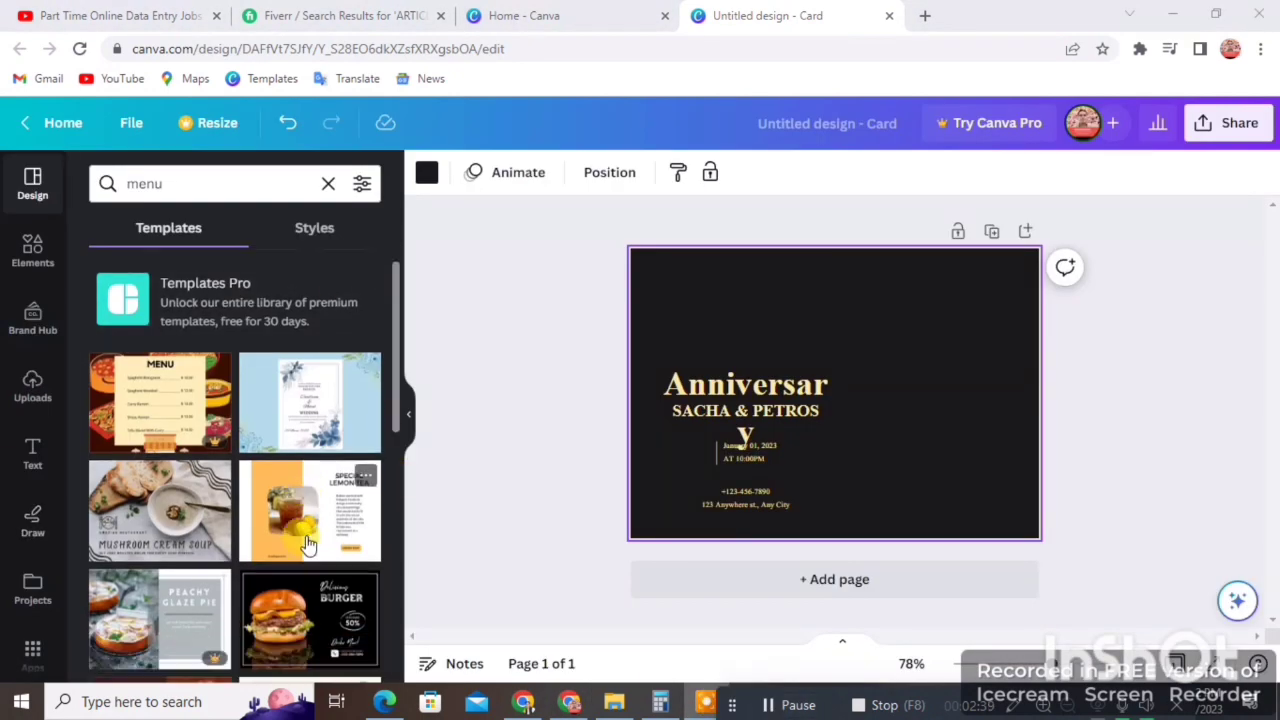
click(300, 392)
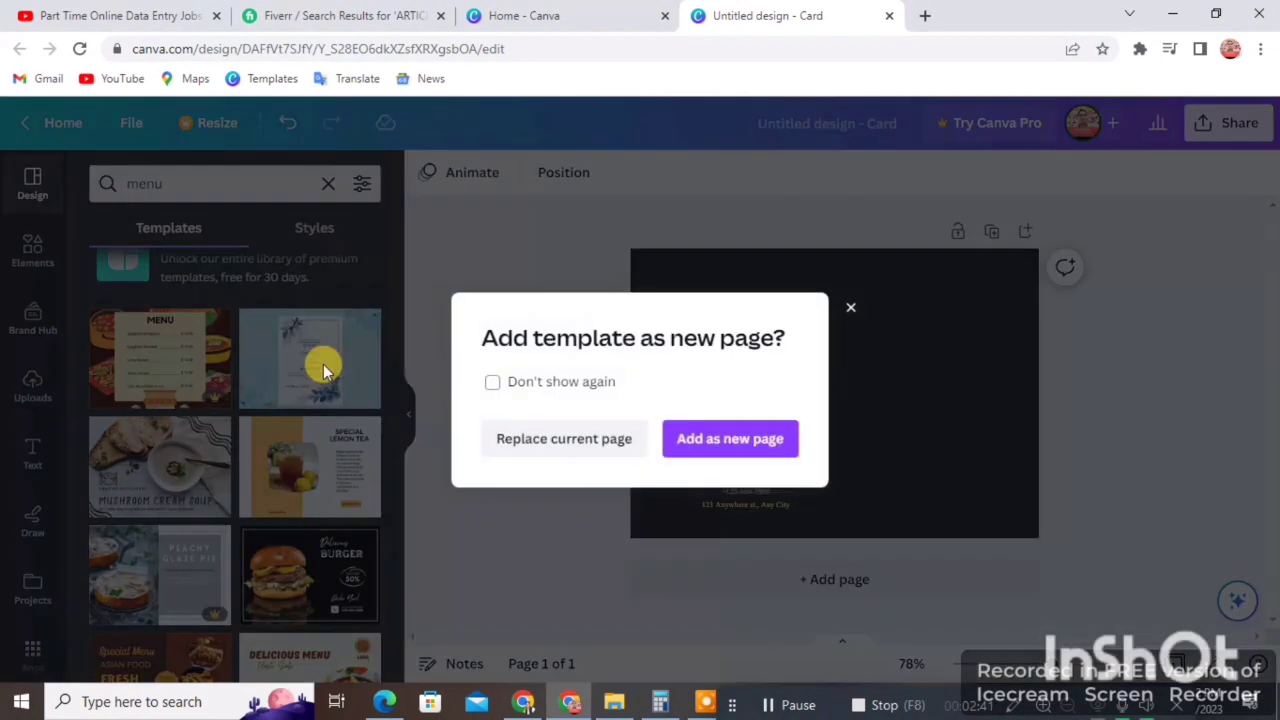
click(706, 440)
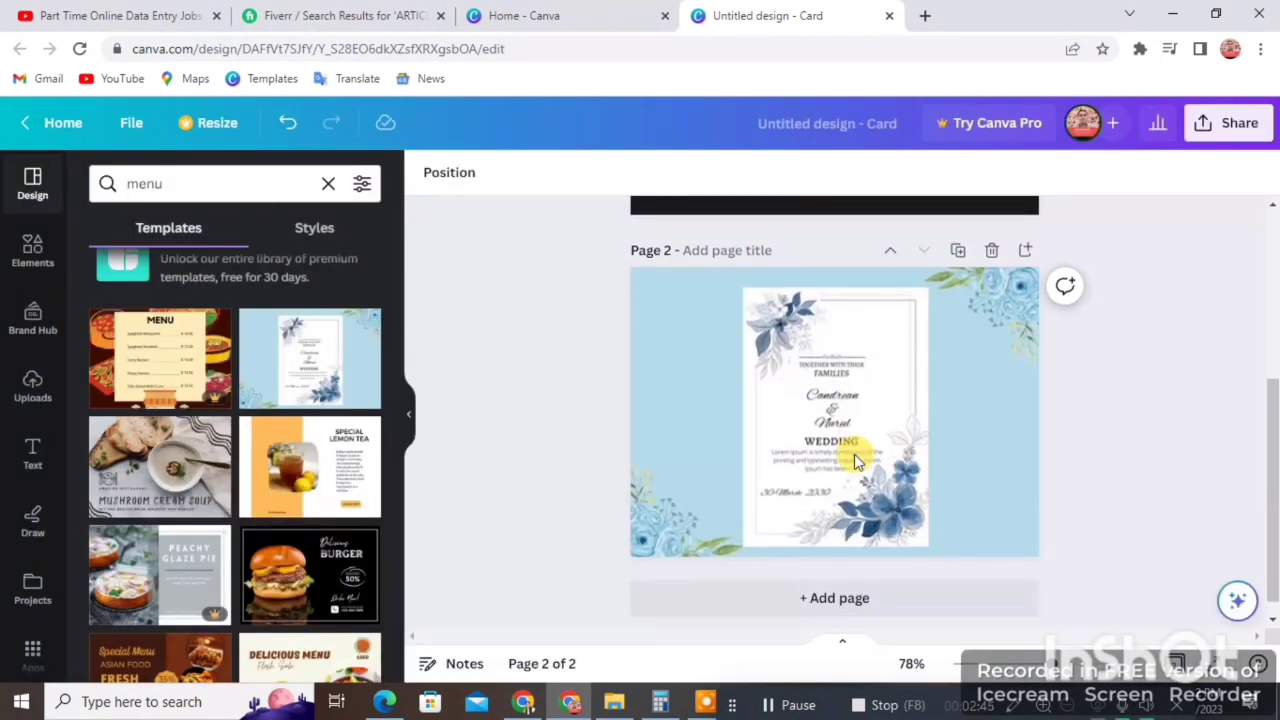
Try the Special Menu Asian Food template on page 2 and replace it with the Beef Bulgogi template.
scroll(262, 492, down, 2)
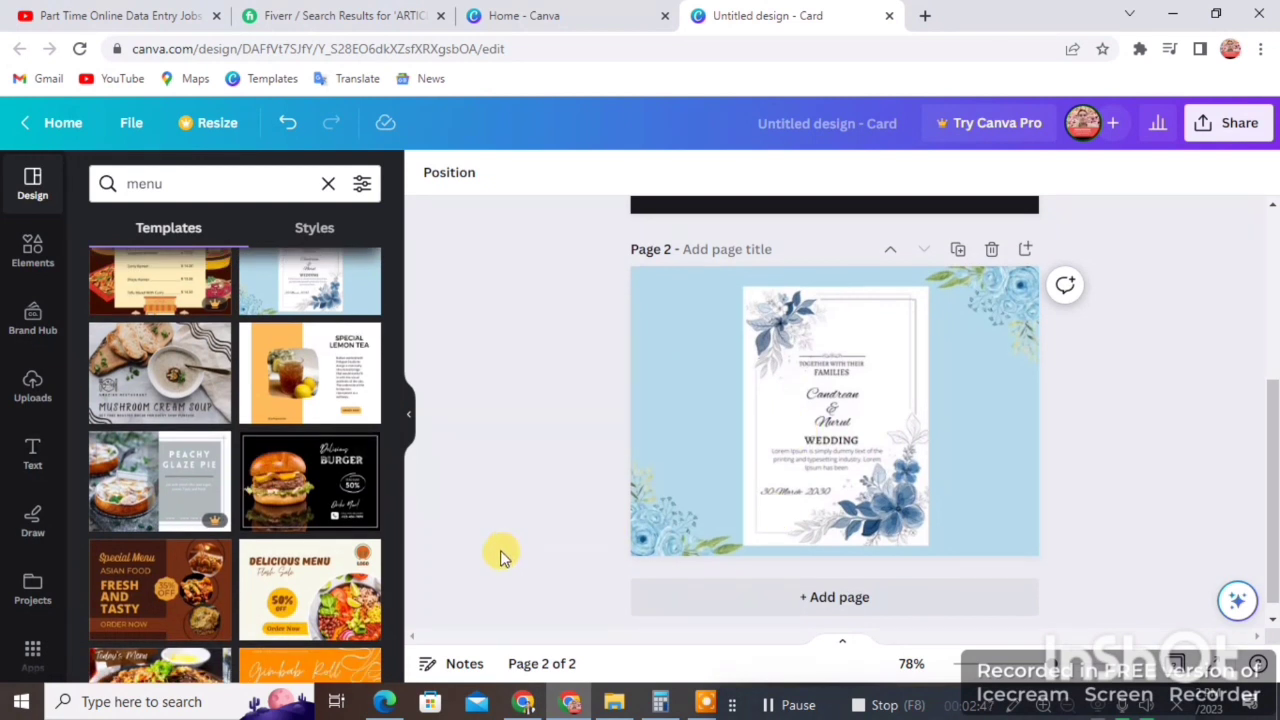
scroll(500, 554, down, 1)
click(155, 598)
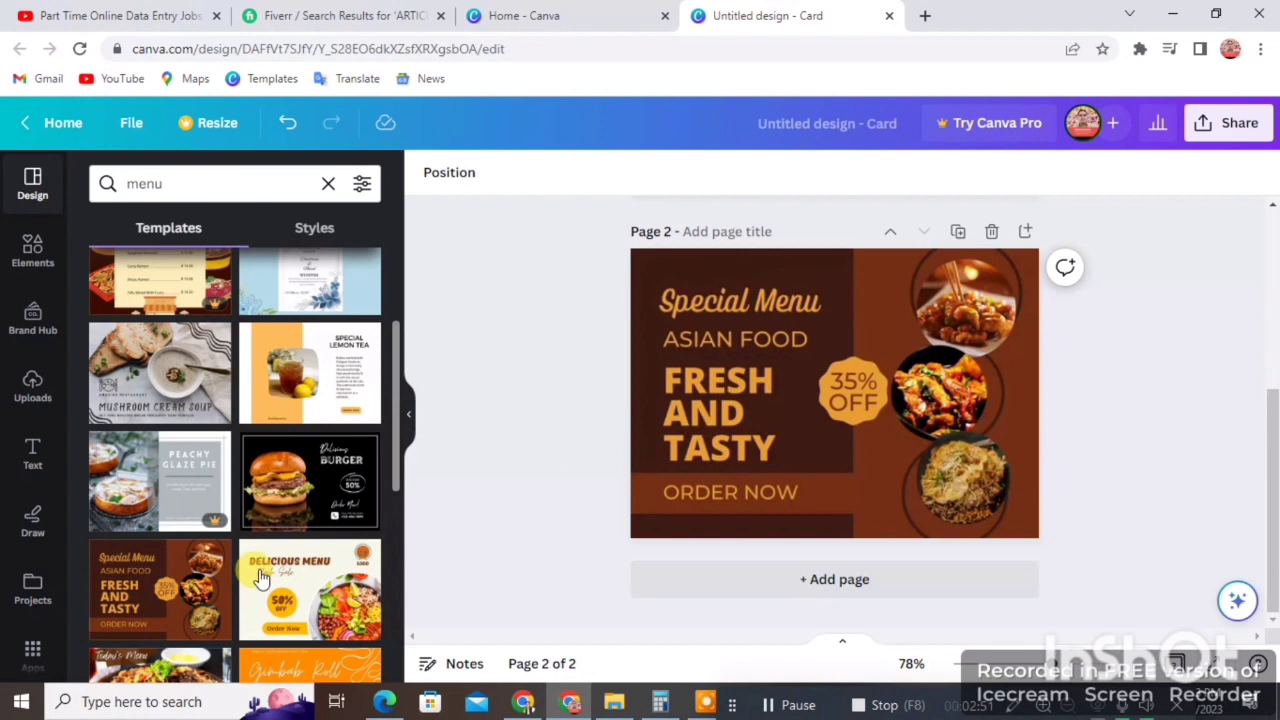
scroll(383, 513, down, 4)
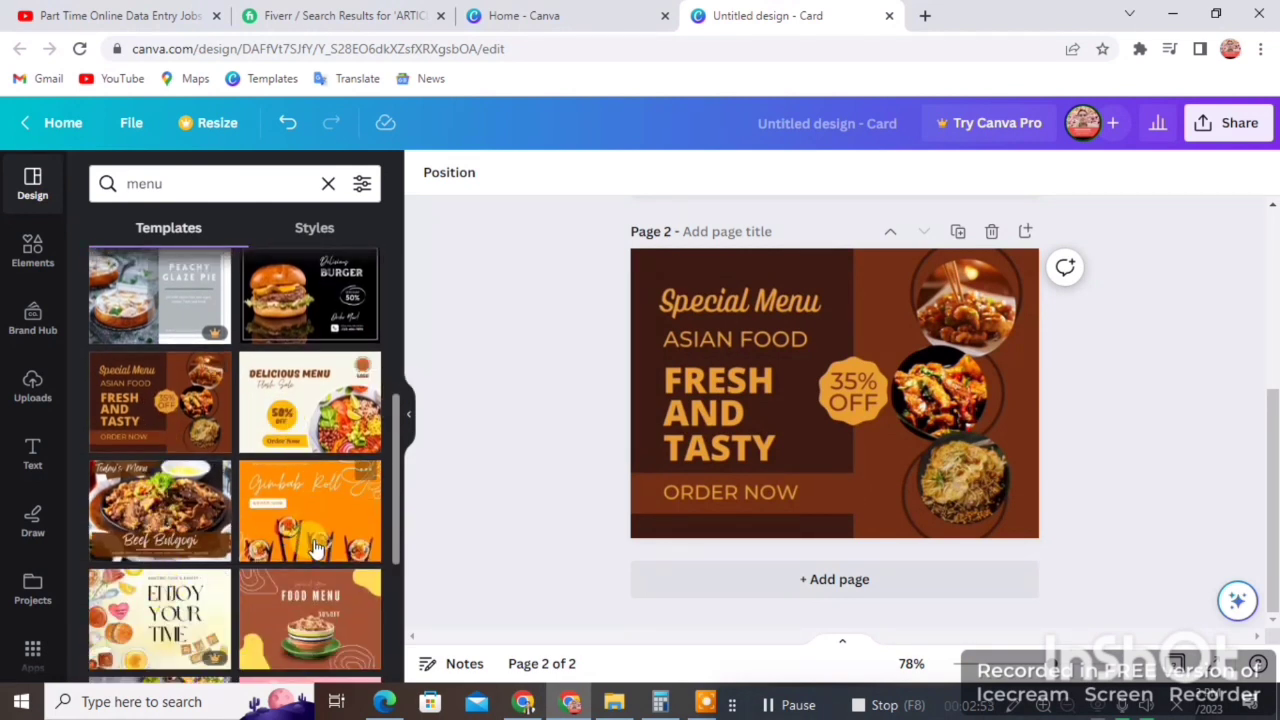
scroll(155, 450, down, 4)
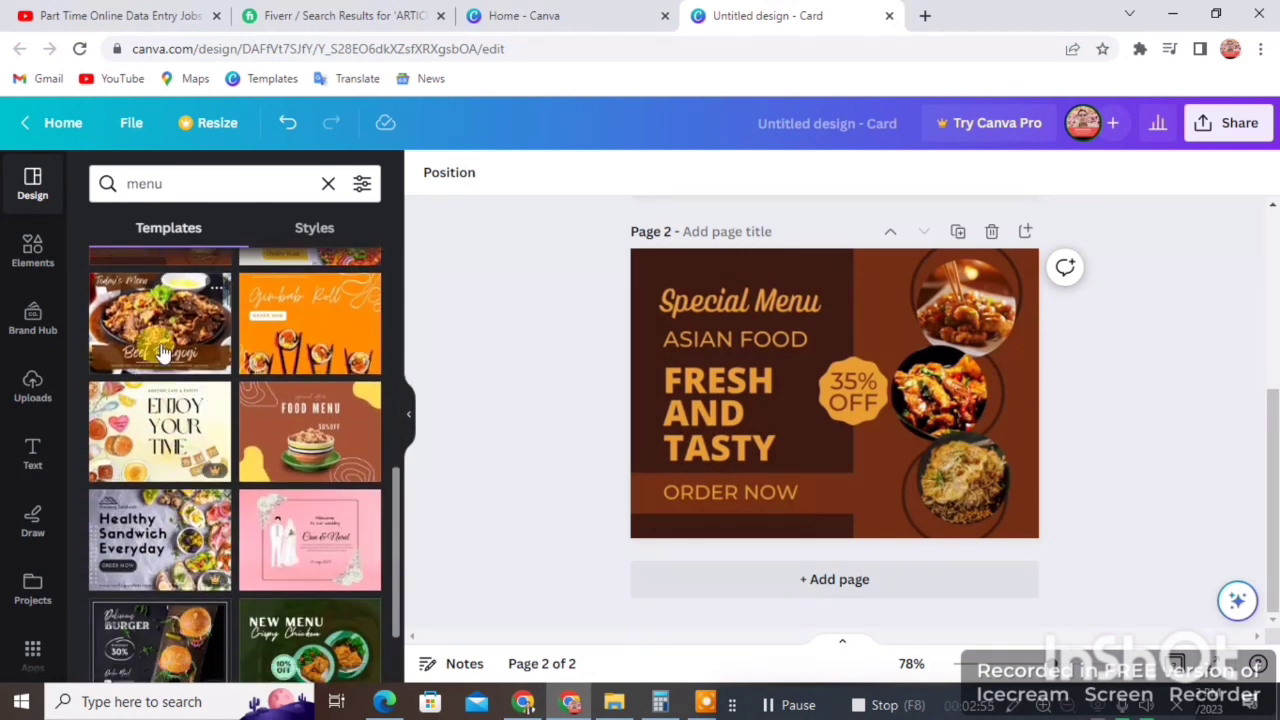
click(163, 352)
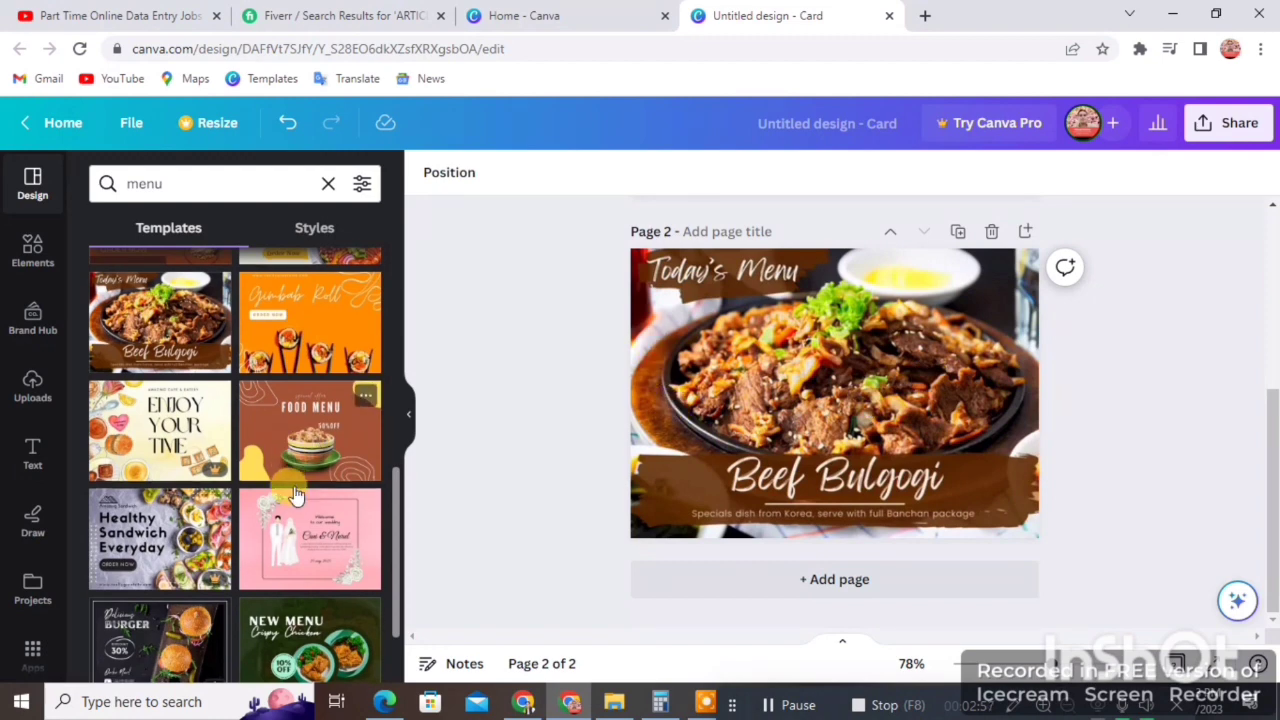
Replace page 2's design with the Delicious Menu Flash Sale template.
scroll(300, 440, down, 3)
scroll(203, 523, up, 6)
scroll(203, 523, down, 3)
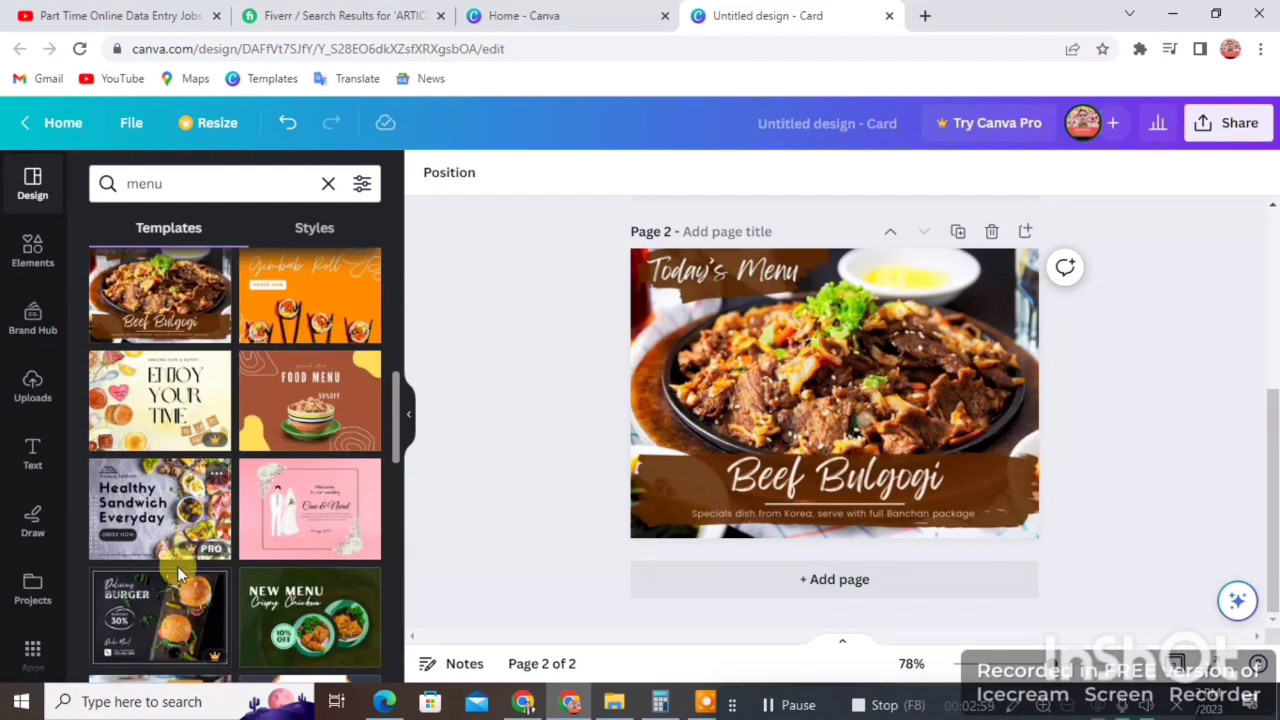
click(168, 588)
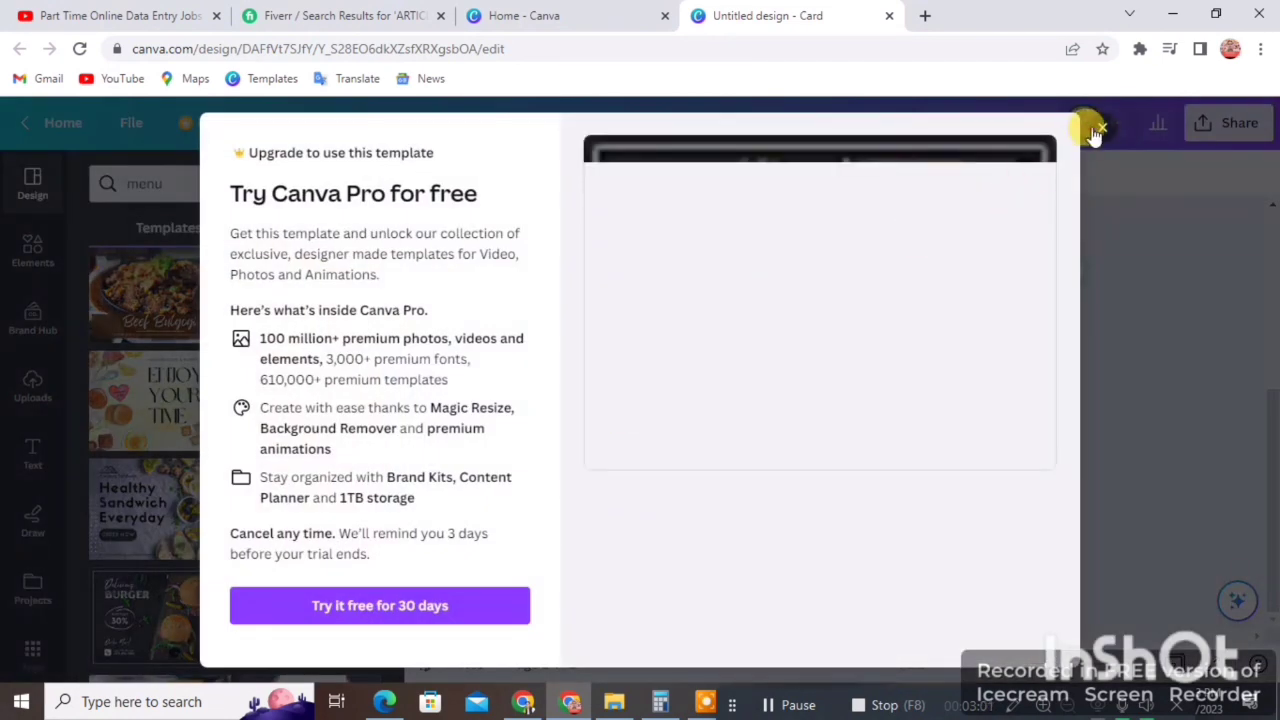
click(1098, 130)
scroll(325, 410, up, 3)
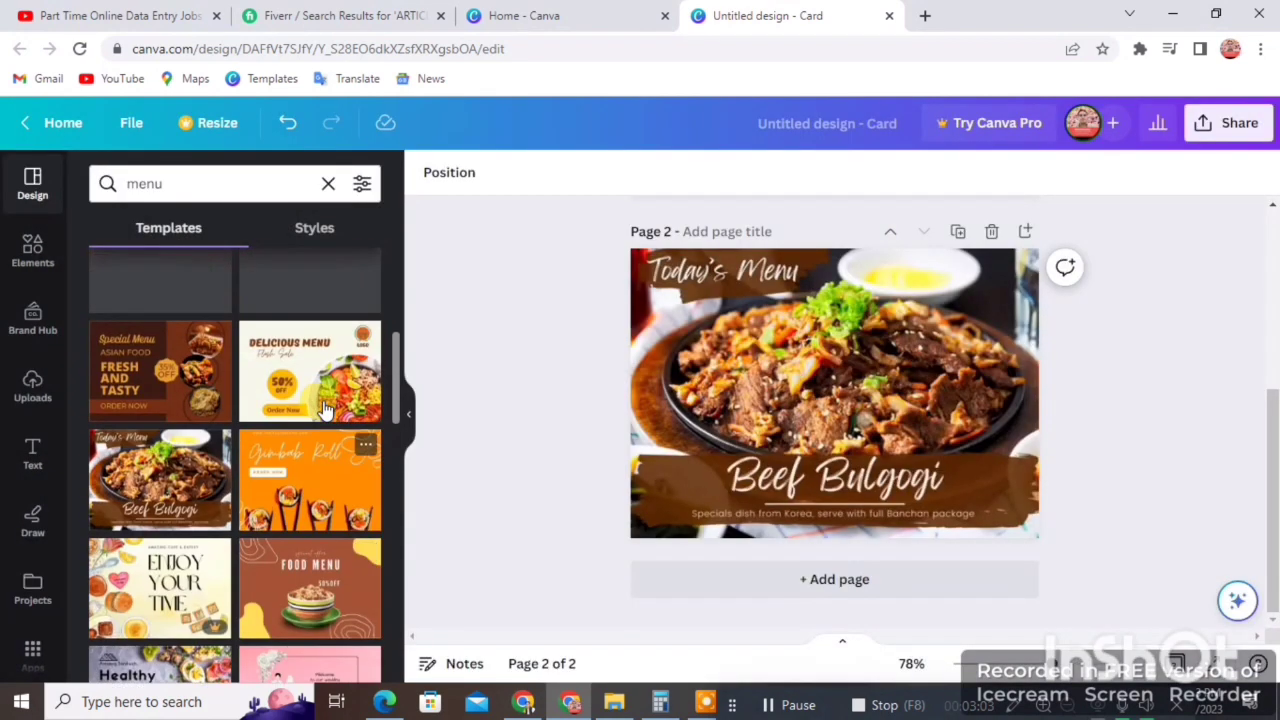
click(322, 390)
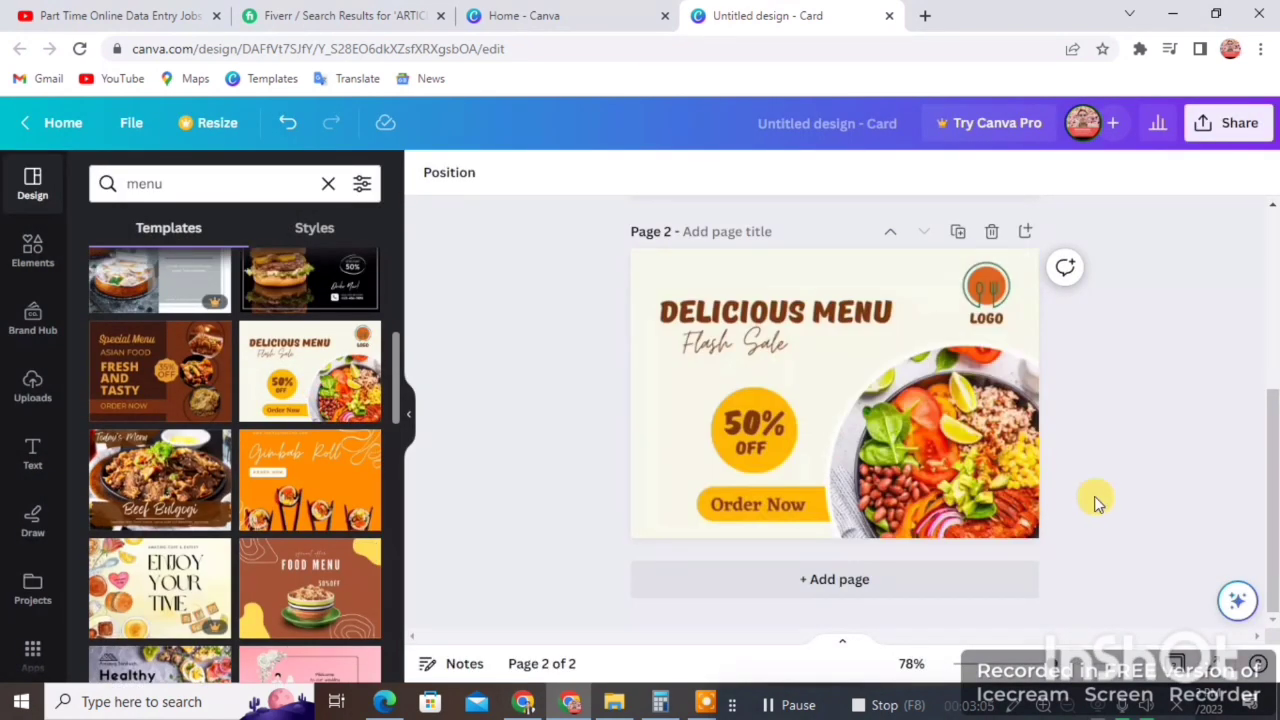
Narrow the template results to the Restaurant menu category after checking the Cafe menu templates.
scroll(290, 450, down, 10)
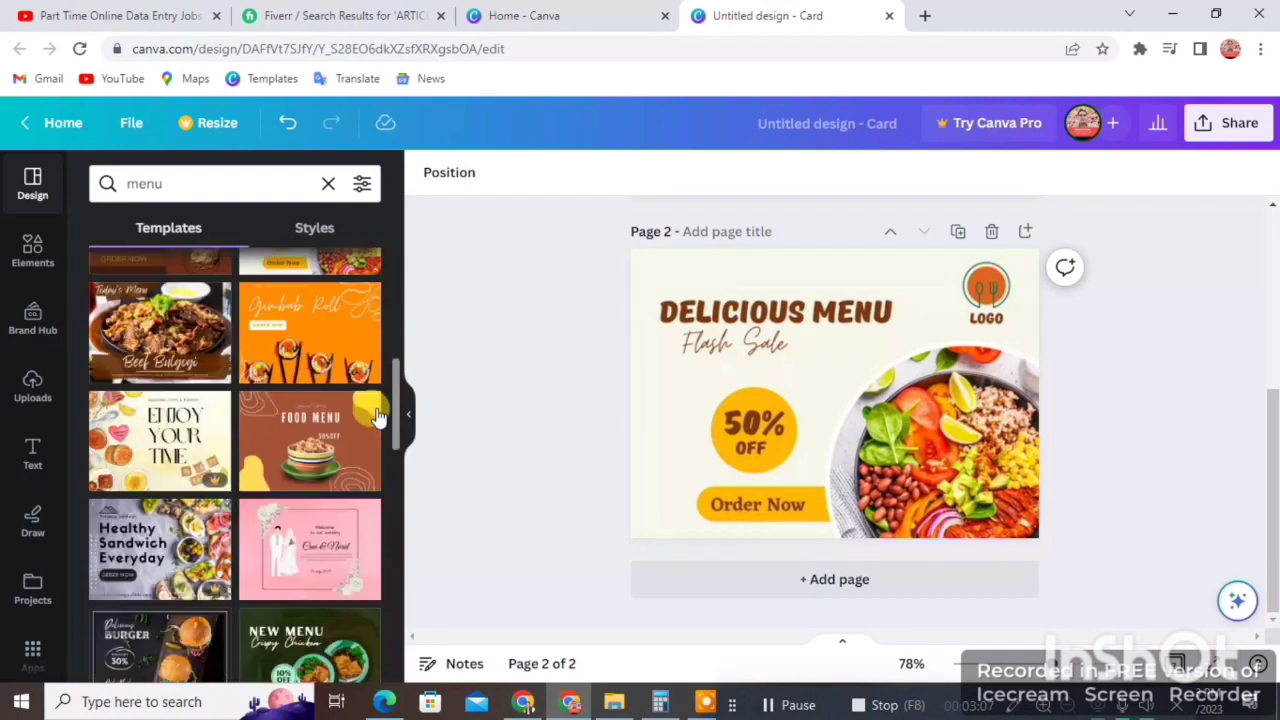
scroll(254, 457, up, 10)
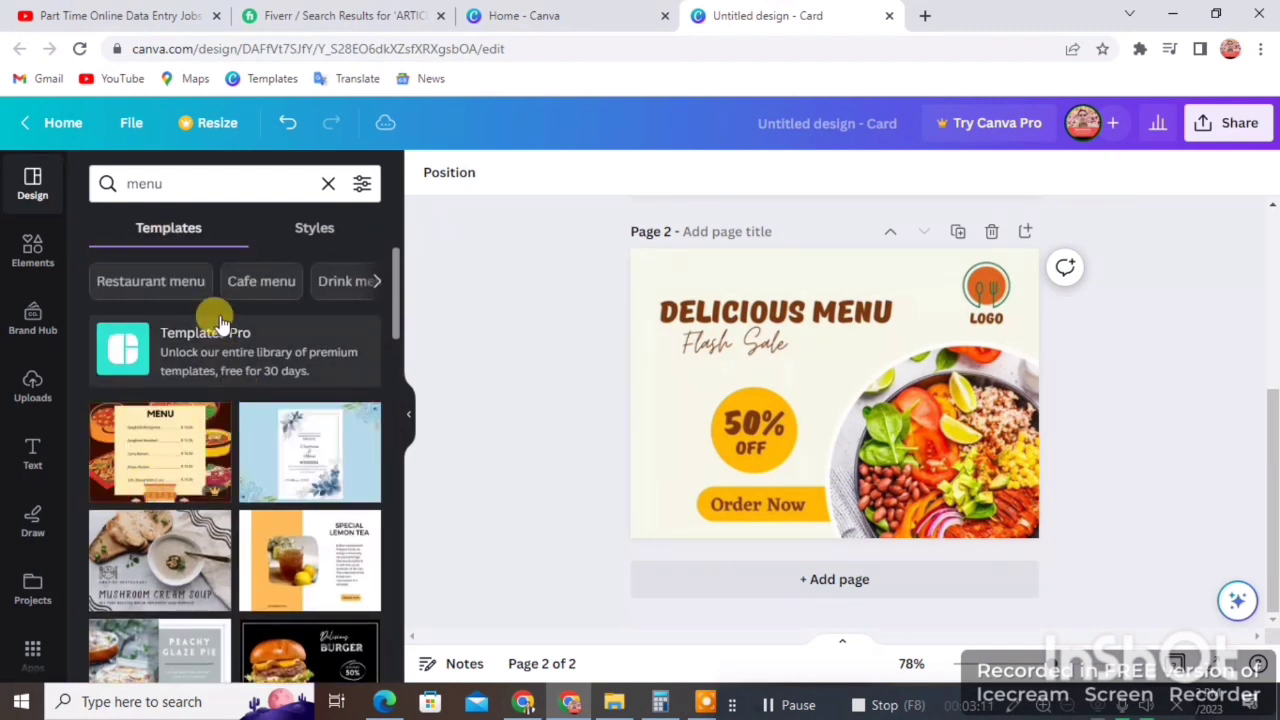
click(252, 283)
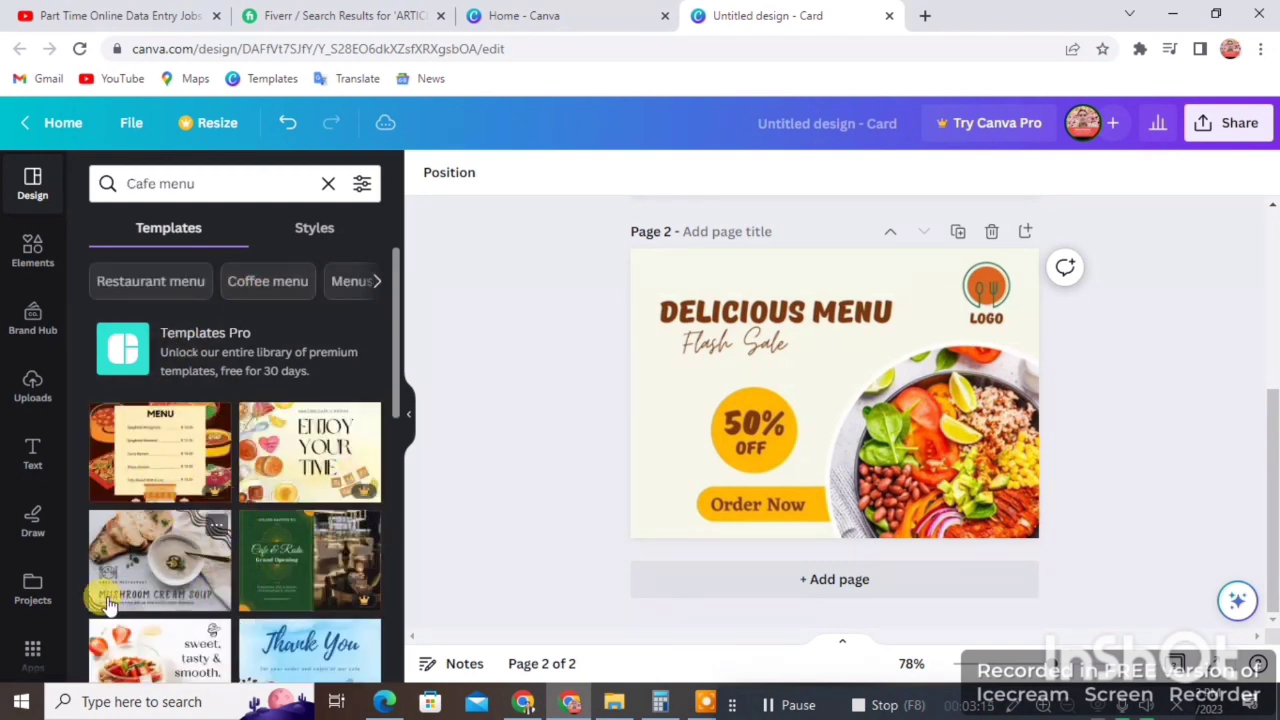
click(170, 293)
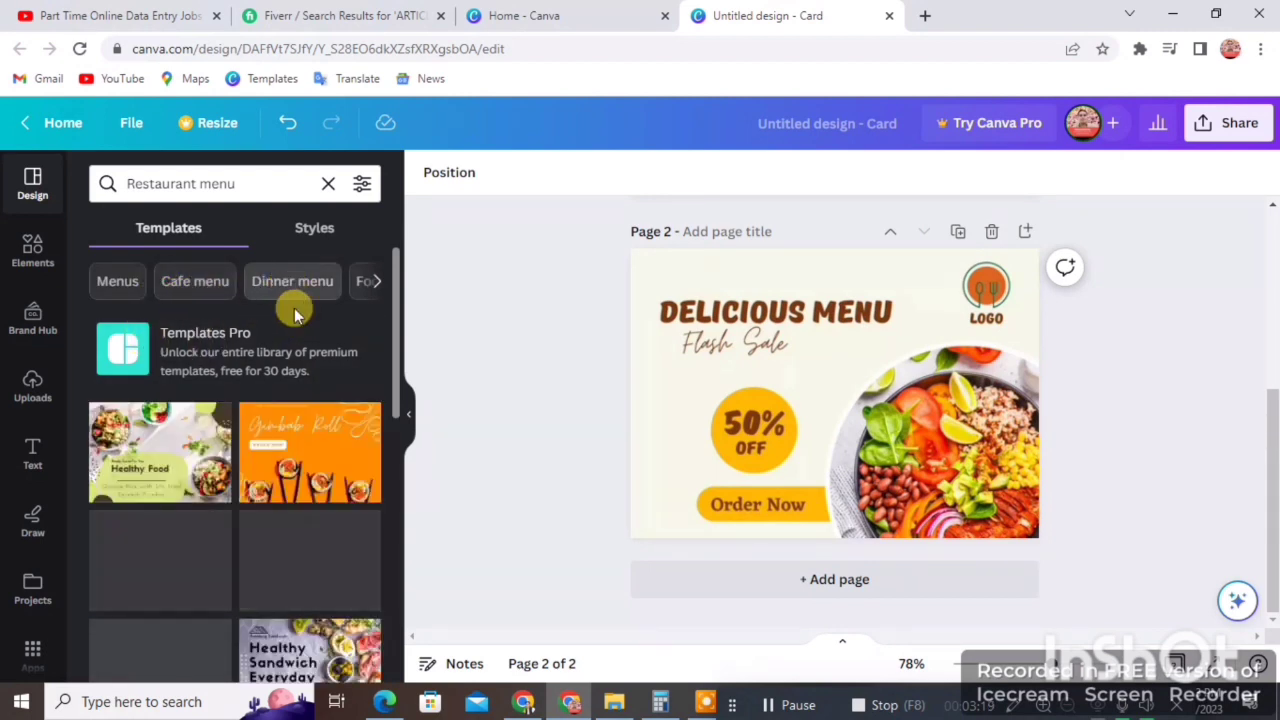
Try the Healthy Food and Food Vegan templates on page 2 and settle on the Mushroom Pasta template.
click(163, 445)
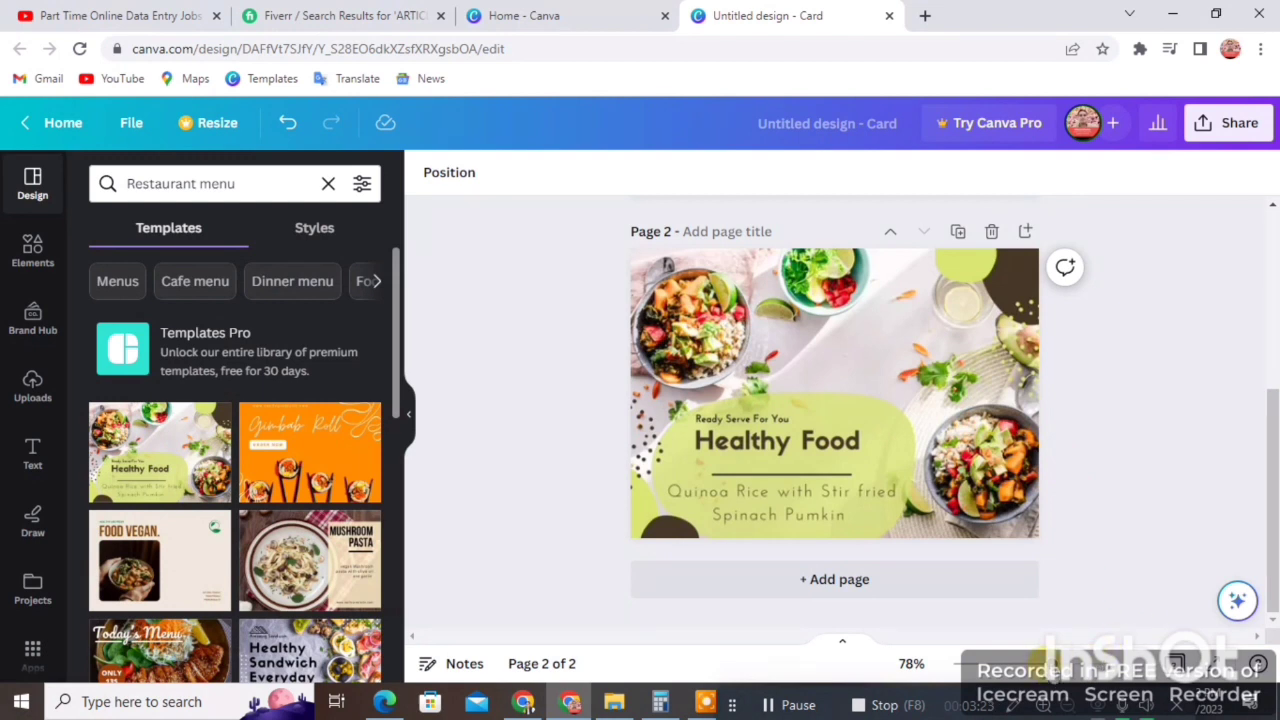
scroll(834, 400, up, 2)
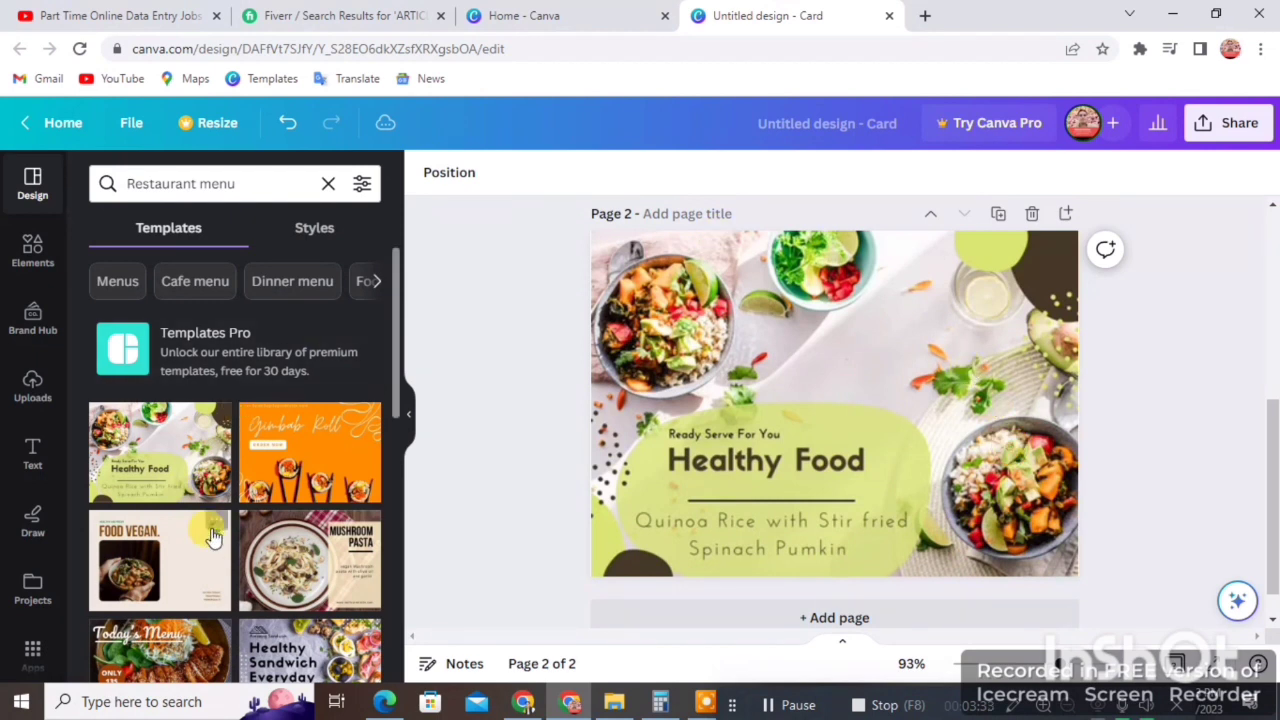
scroll(175, 463, down, 1)
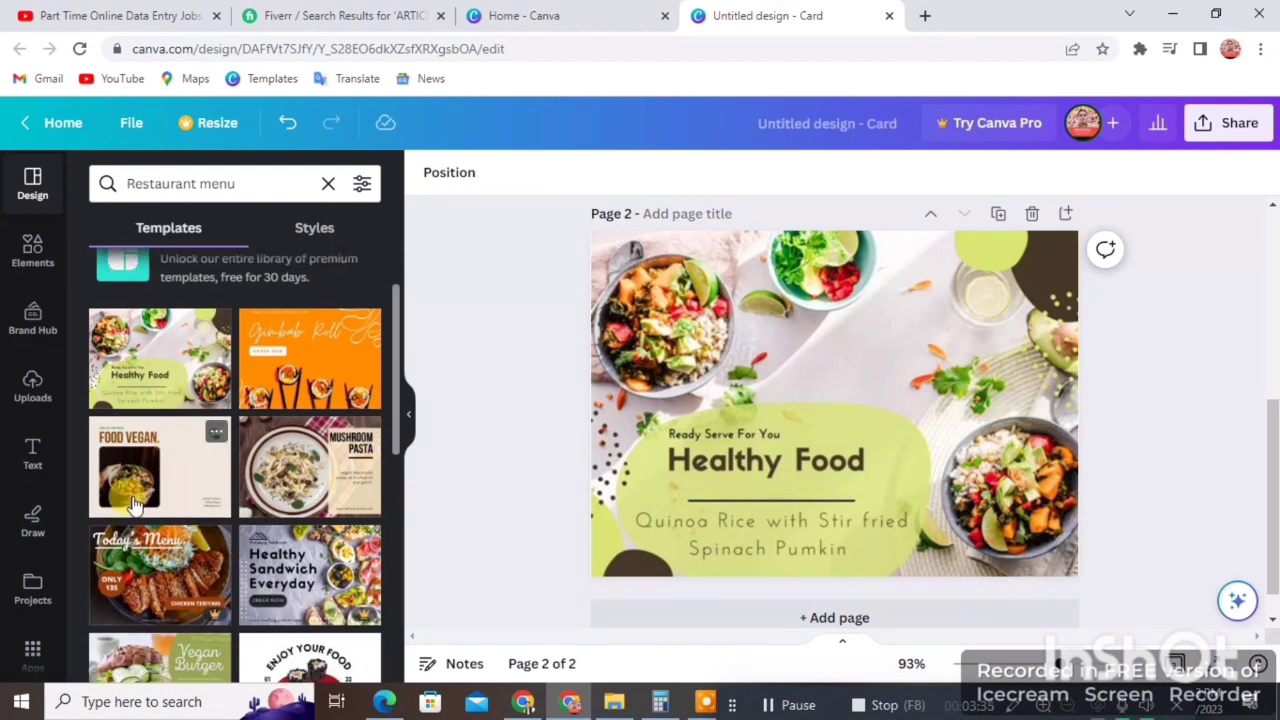
click(135, 505)
click(266, 498)
scroll(266, 495, up, 1)
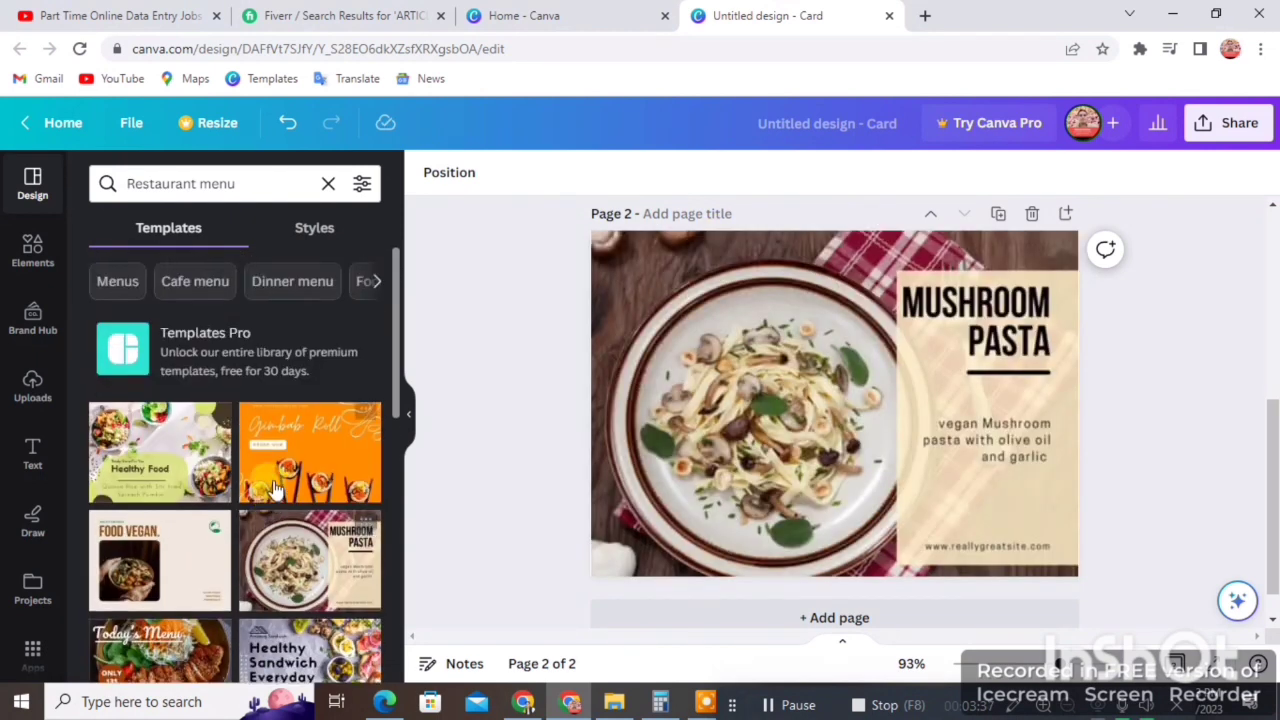
Delete the diagonal gold-striped graphic from the anniversary card on page 1.
scroll(1085, 249, up, 4)
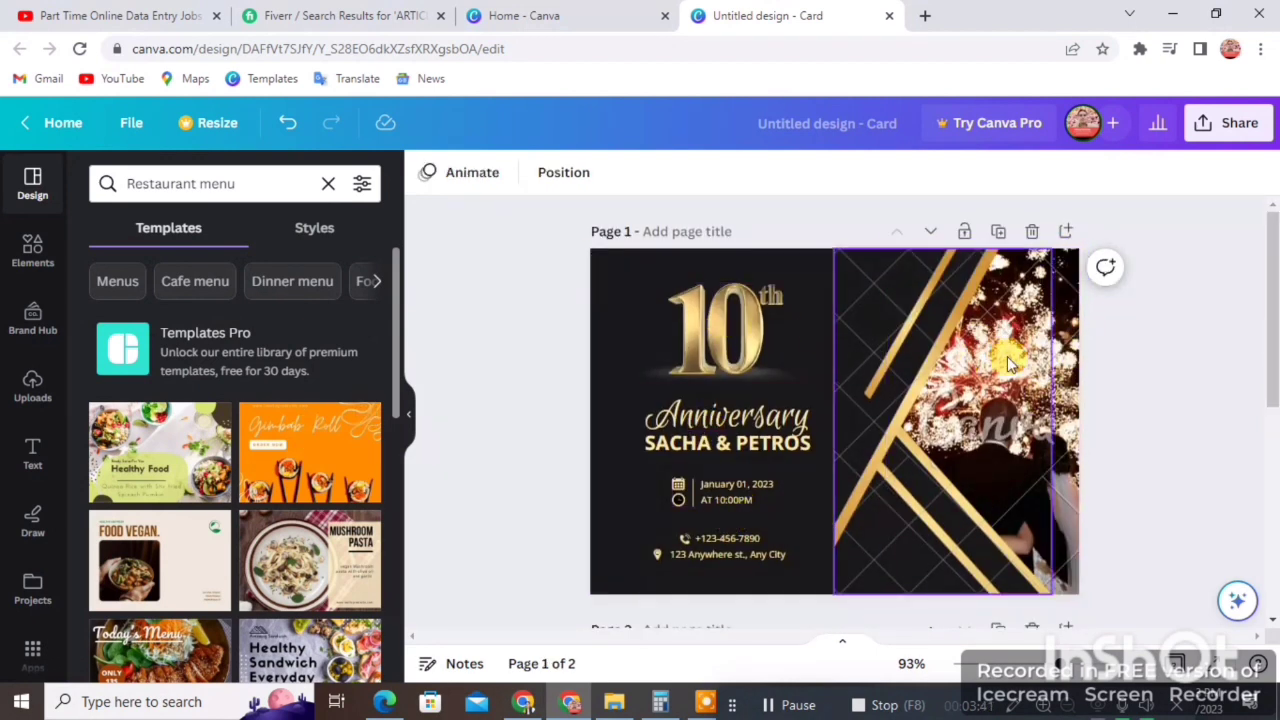
click(993, 428)
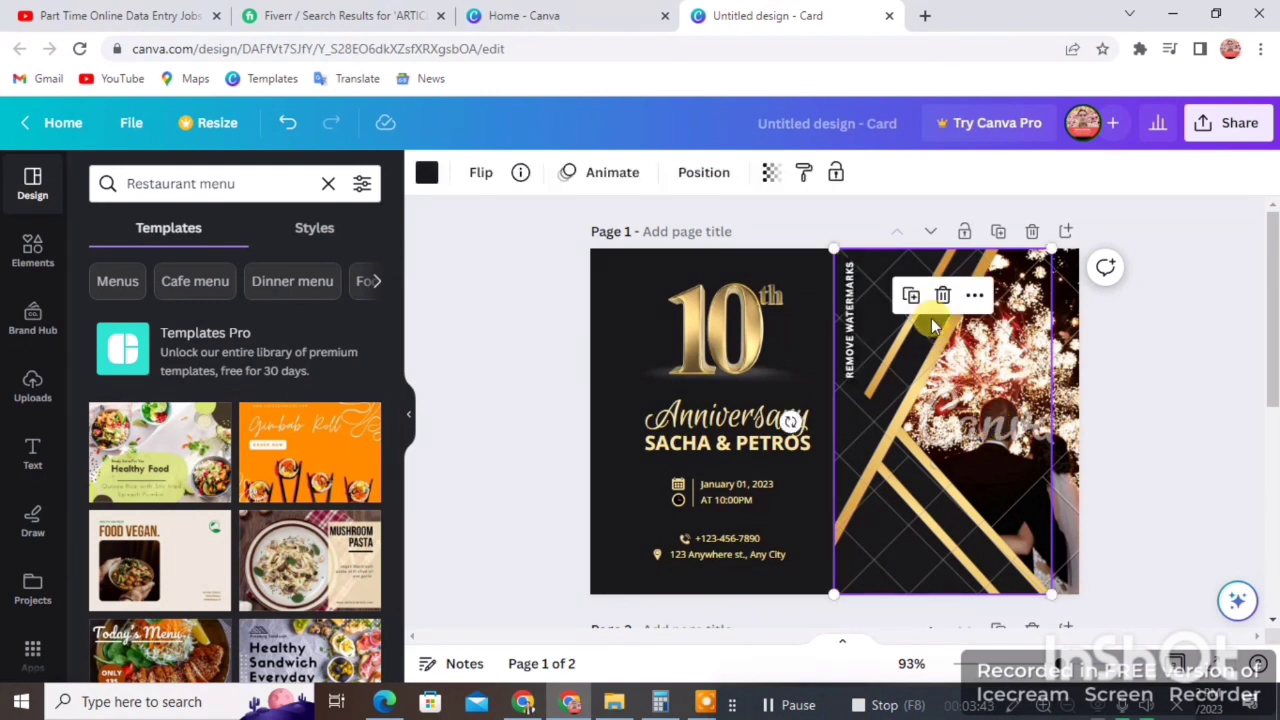
click(940, 295)
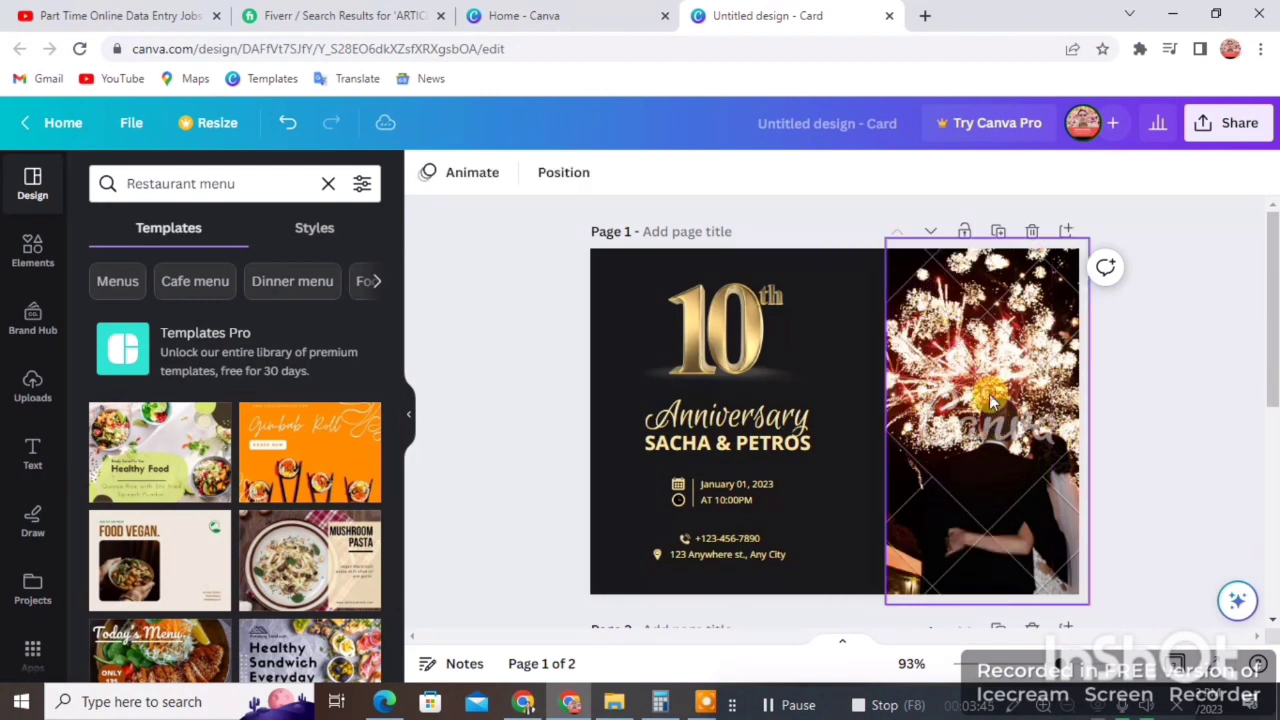
Reposition the fireworks couple photo along the right edge of the anniversary card.
click(990, 400)
drag(813, 413, 951, 377)
click(837, 389)
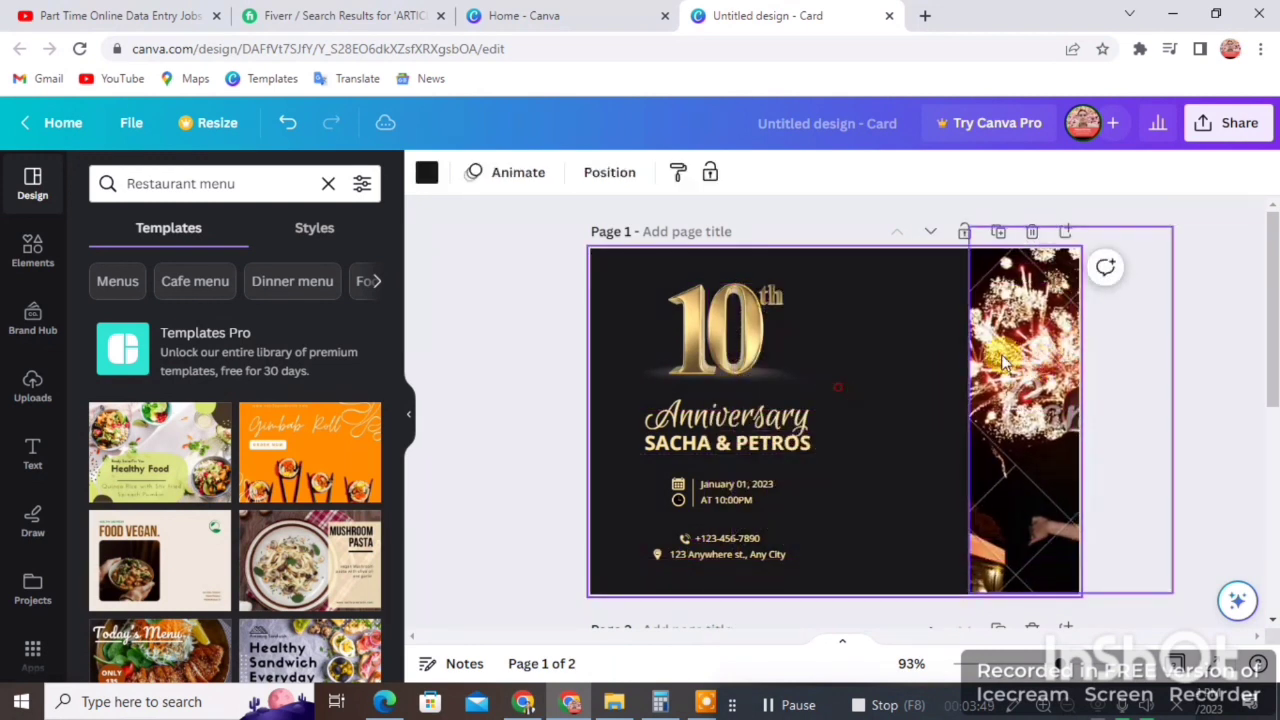
click(1194, 306)
drag(1050, 372, 962, 378)
Find the uploaded cutout portrait of the man in the black cap and blue suit and add it to page 1.
click(33, 390)
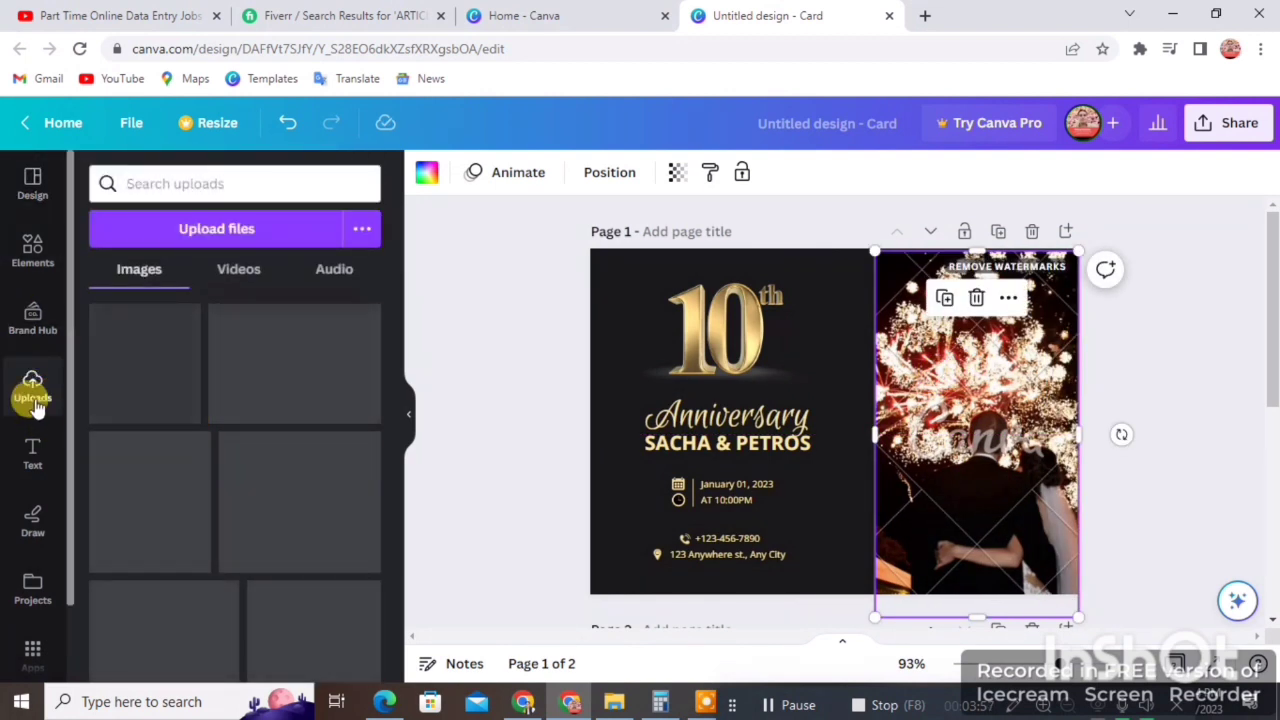
click(218, 230)
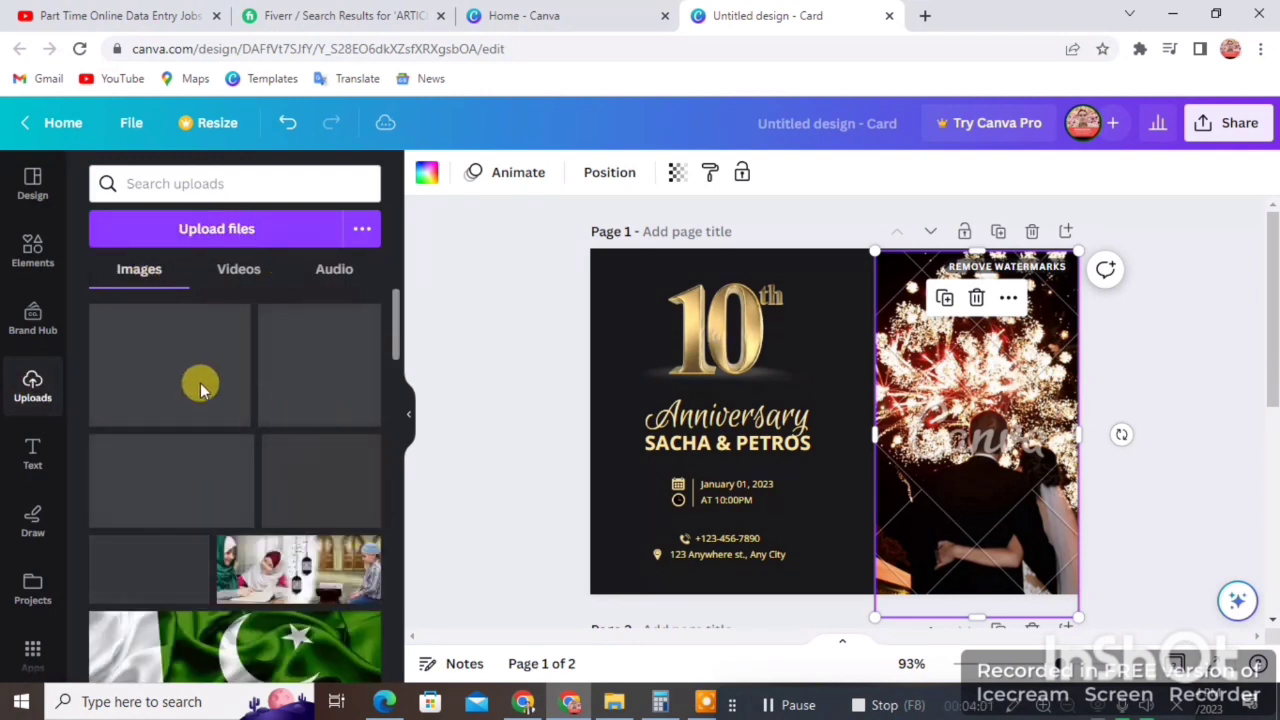
scroll(206, 414, down, 5)
scroll(183, 452, up, 5)
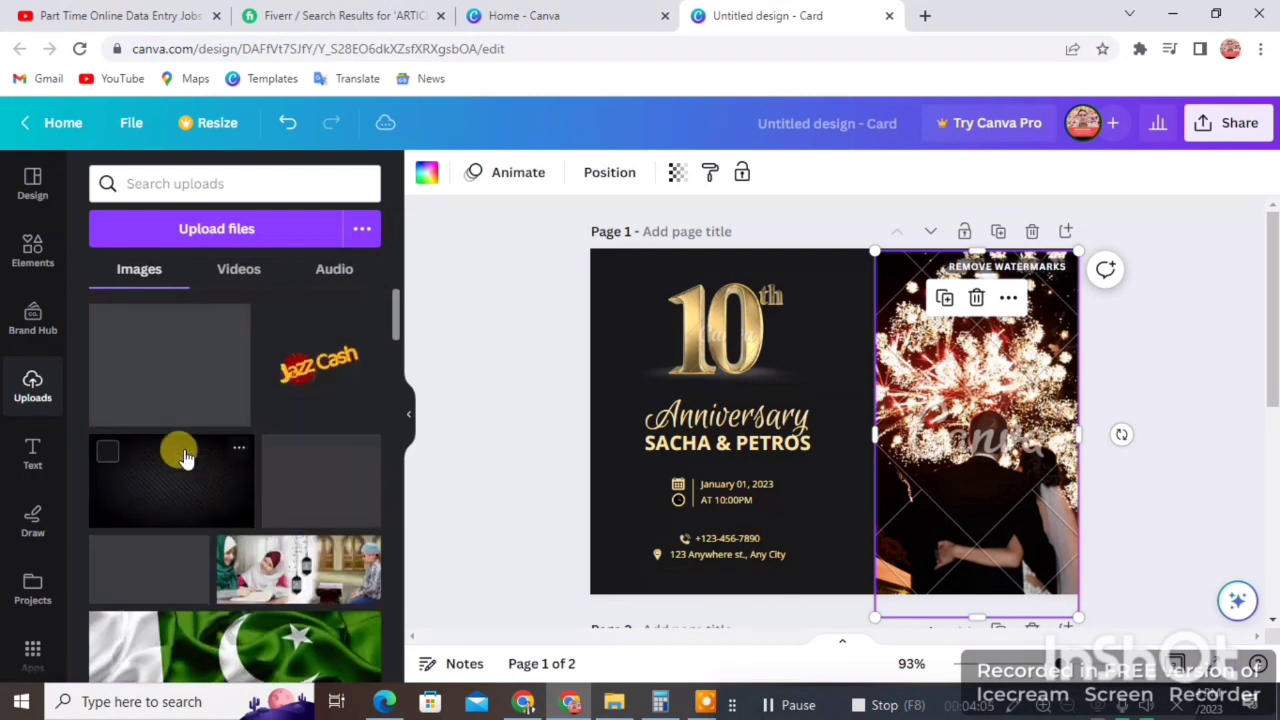
scroll(183, 452, down, 5)
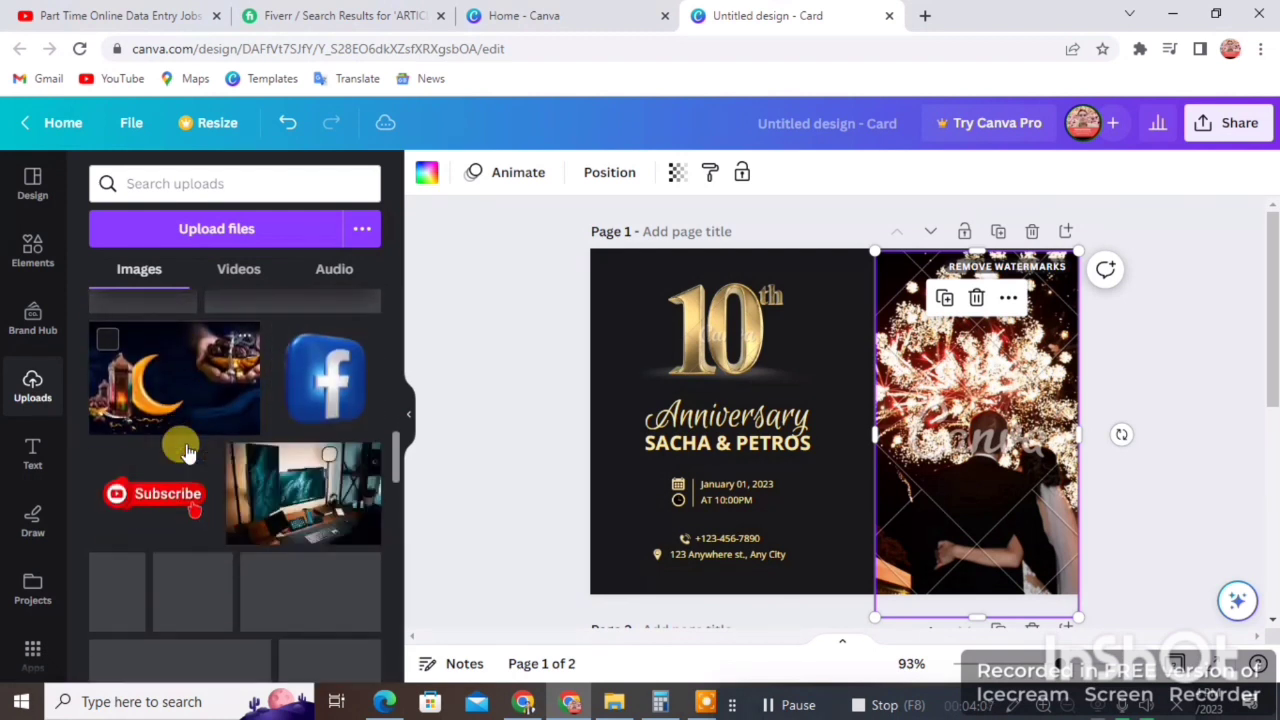
scroll(185, 452, down, 5)
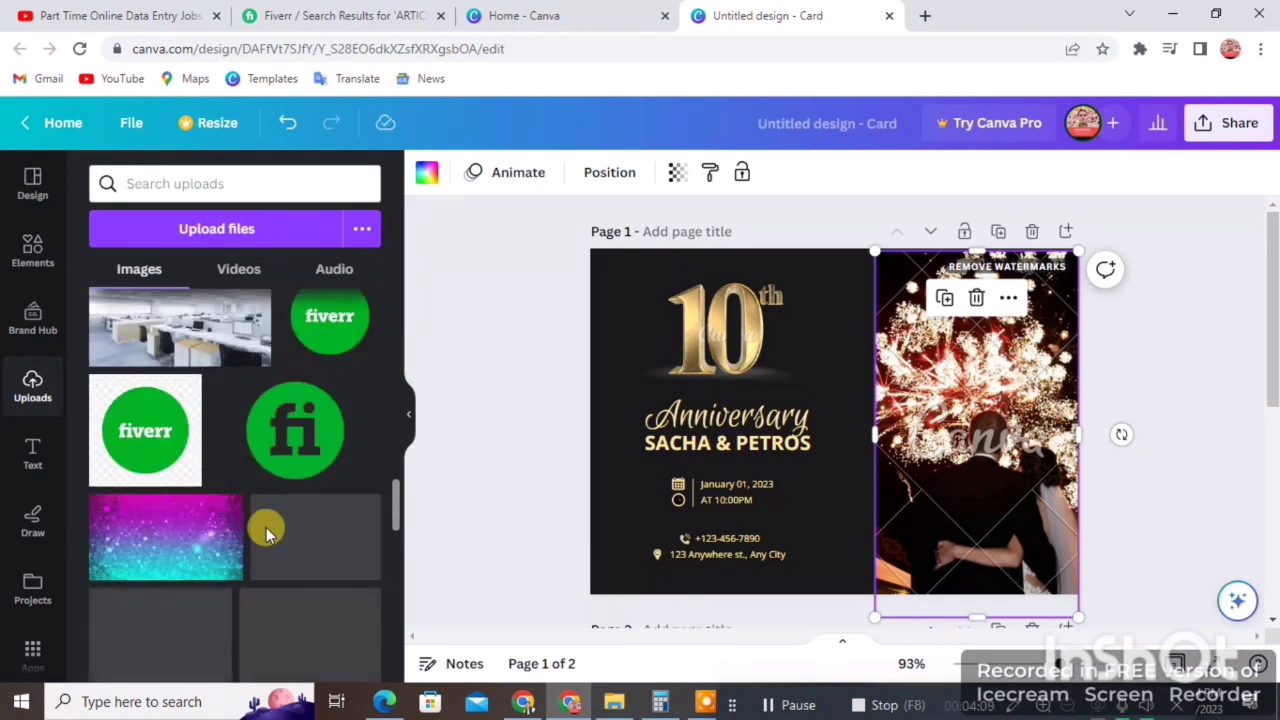
scroll(265, 533, down, 5)
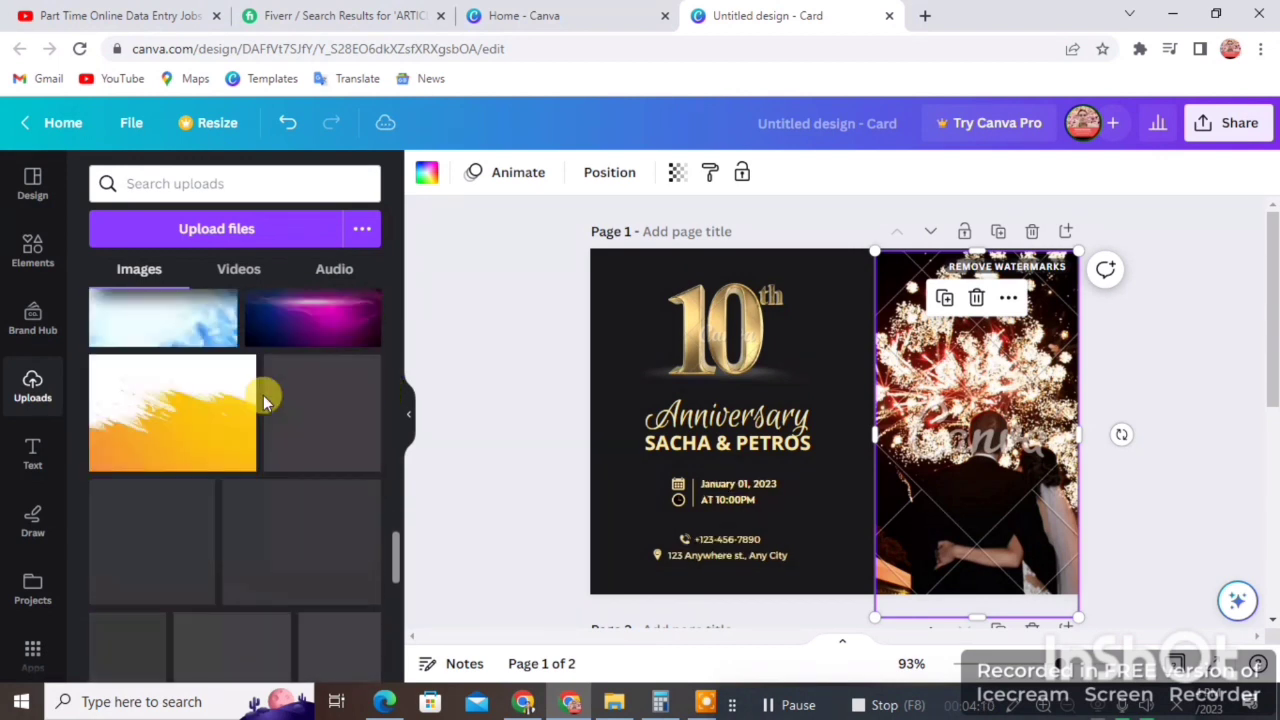
scroll(266, 486, down, 5)
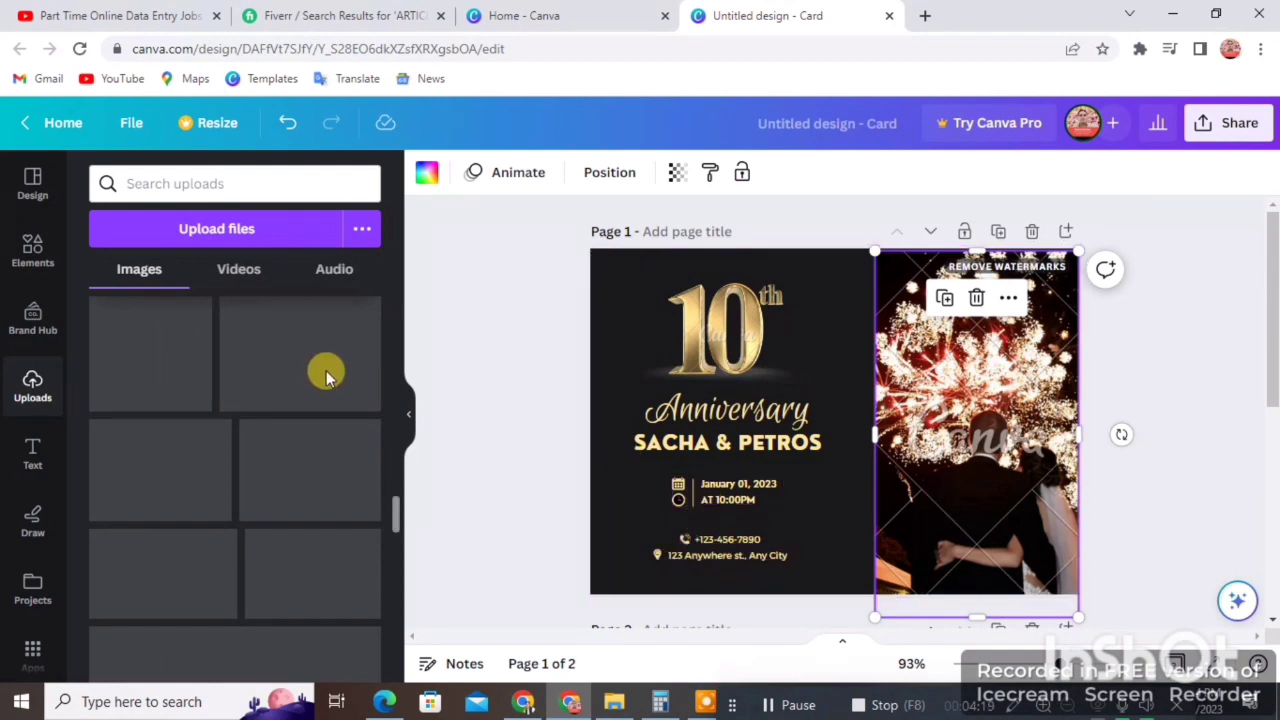
scroll(306, 371, down, 5)
scroll(310, 378, up, 5)
click(318, 645)
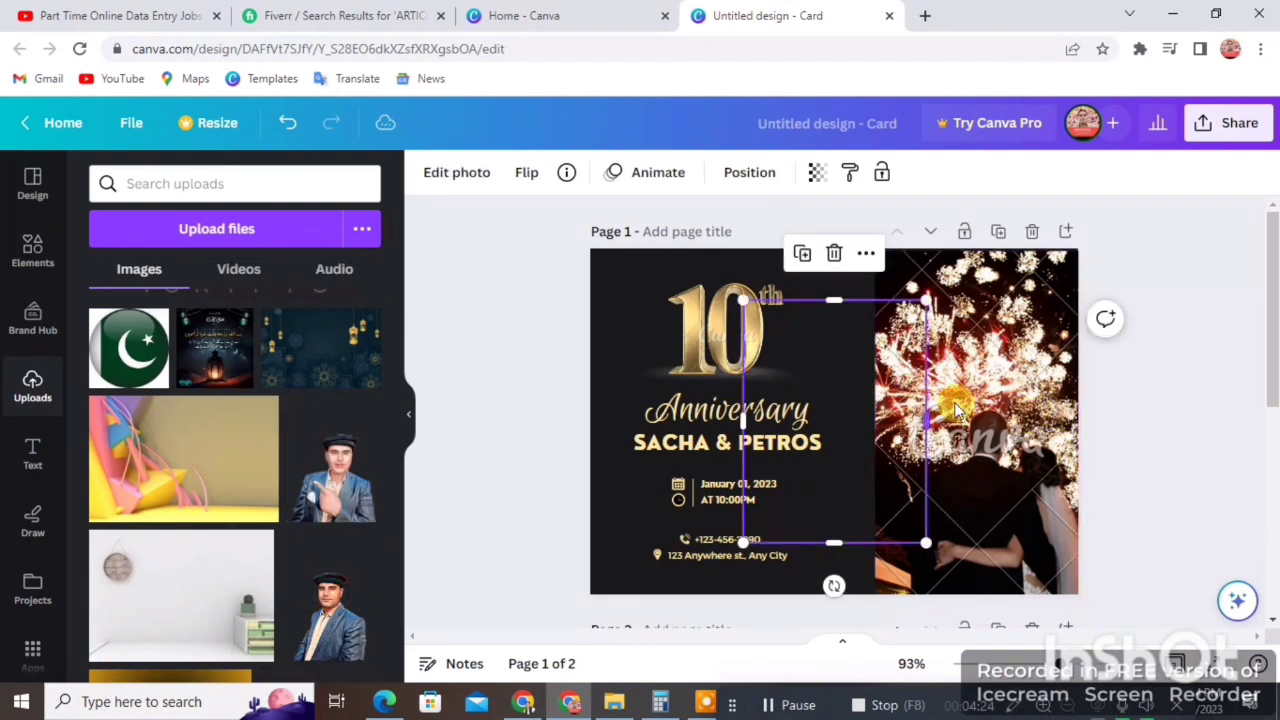
Move and enlarge the portrait to fill the right half of the card, and remove the fireworks photo.
drag(839, 423, 980, 371)
drag(1000, 500, 983, 553)
drag(960, 278, 952, 370)
drag(958, 480, 956, 378)
drag(943, 262, 949, 231)
drag(929, 371, 885, 300)
click(921, 370)
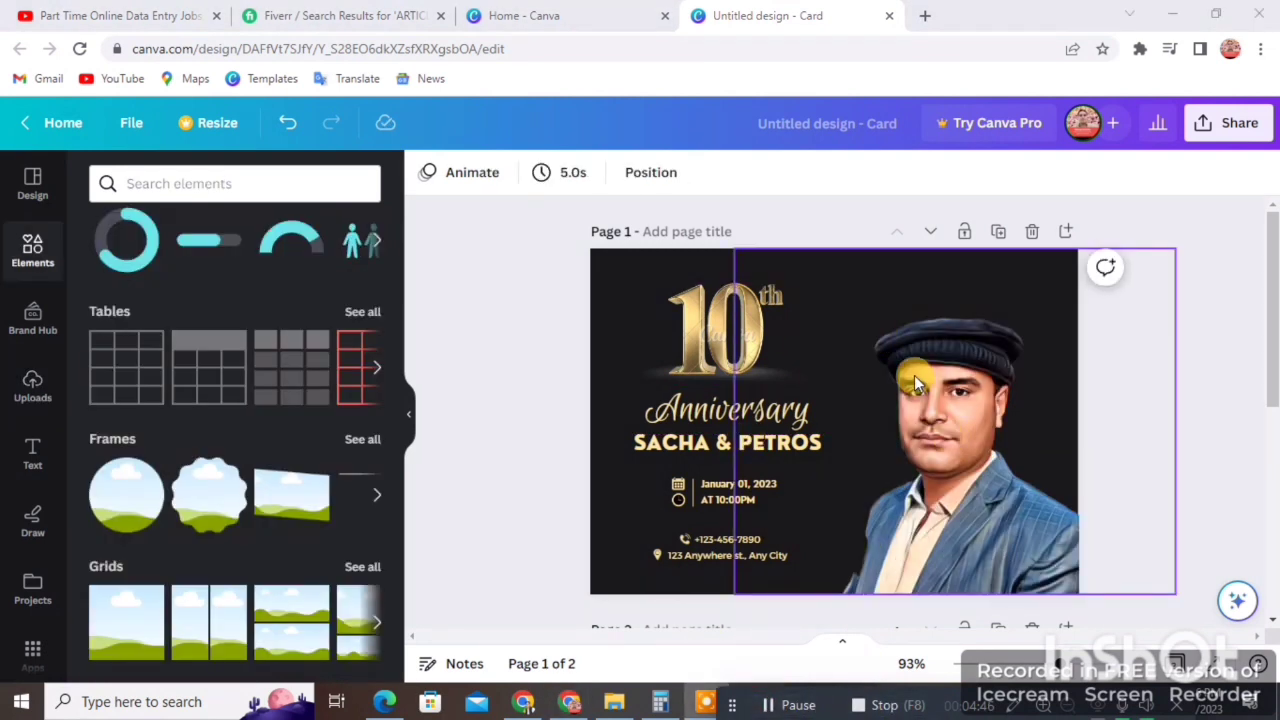
click(721, 333)
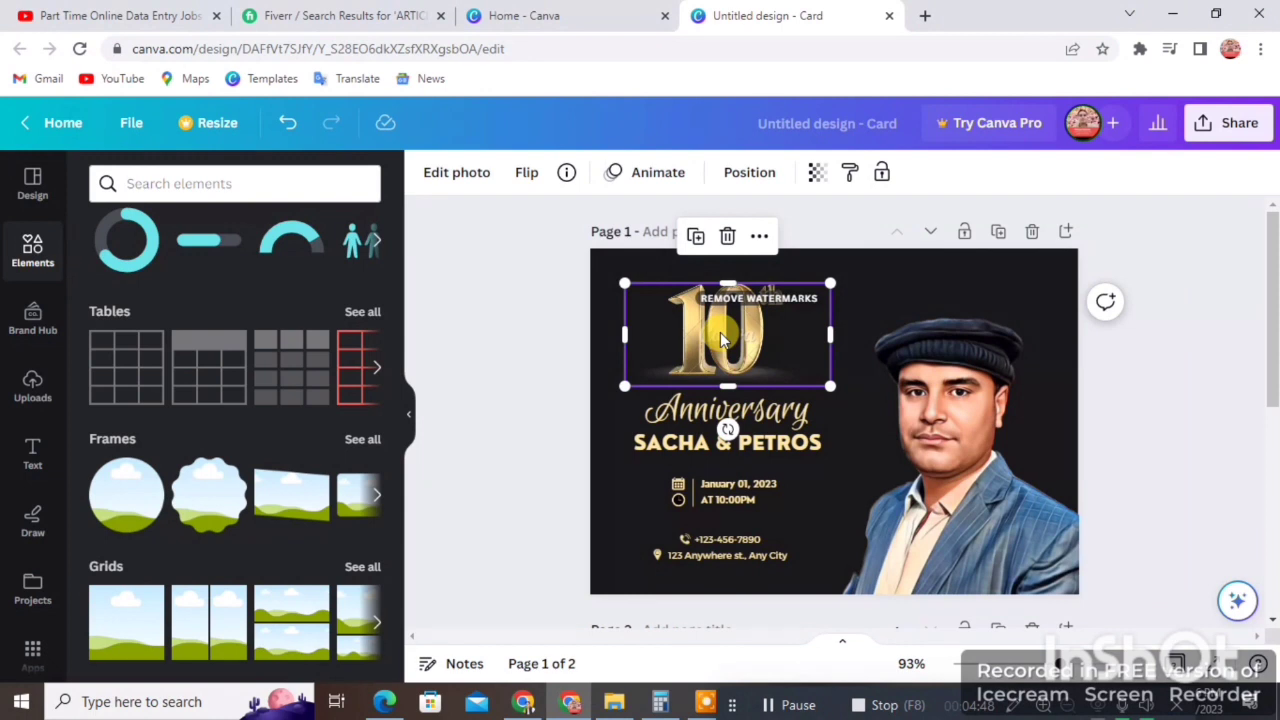
double_click(720, 334)
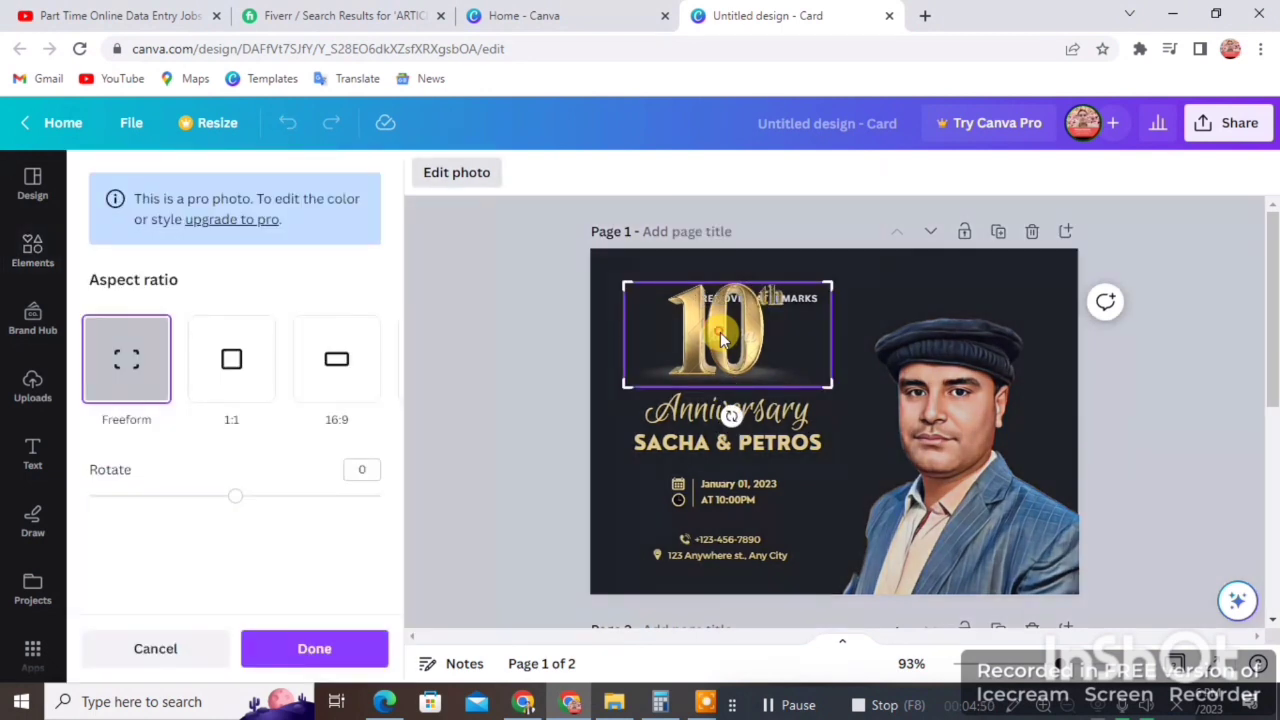
click(544, 331)
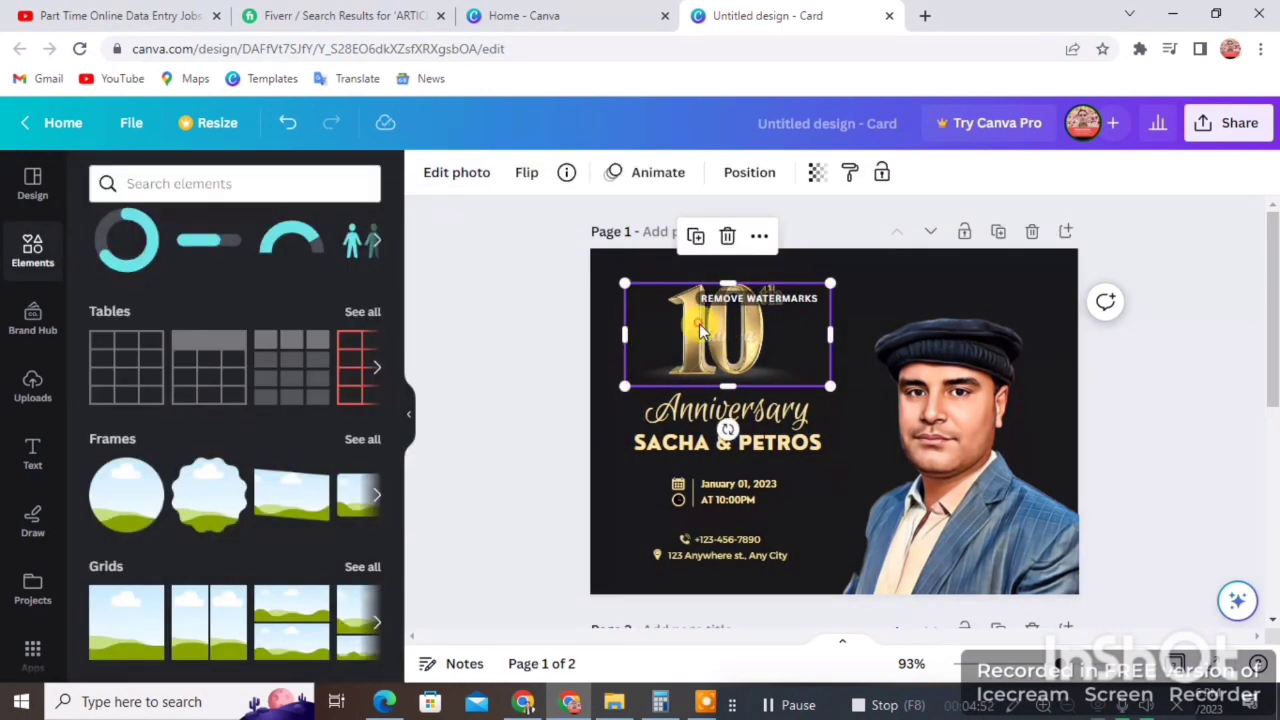
double_click(730, 338)
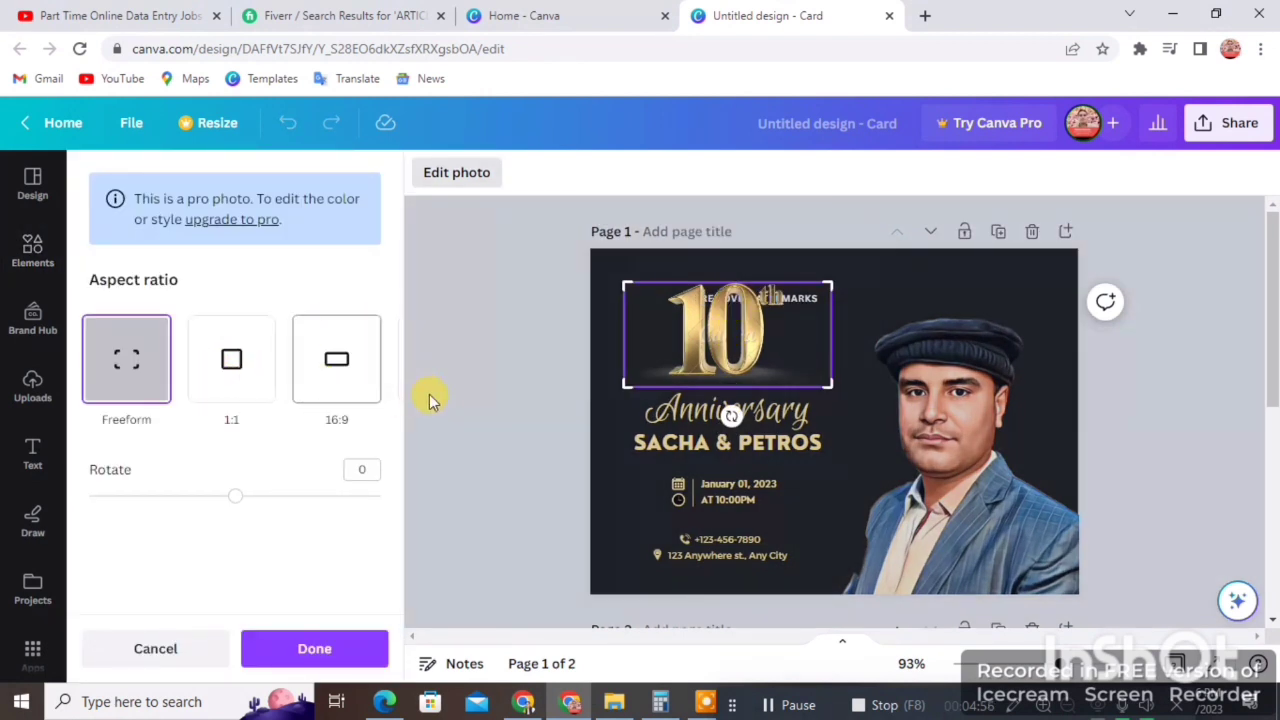
click(485, 379)
click(657, 408)
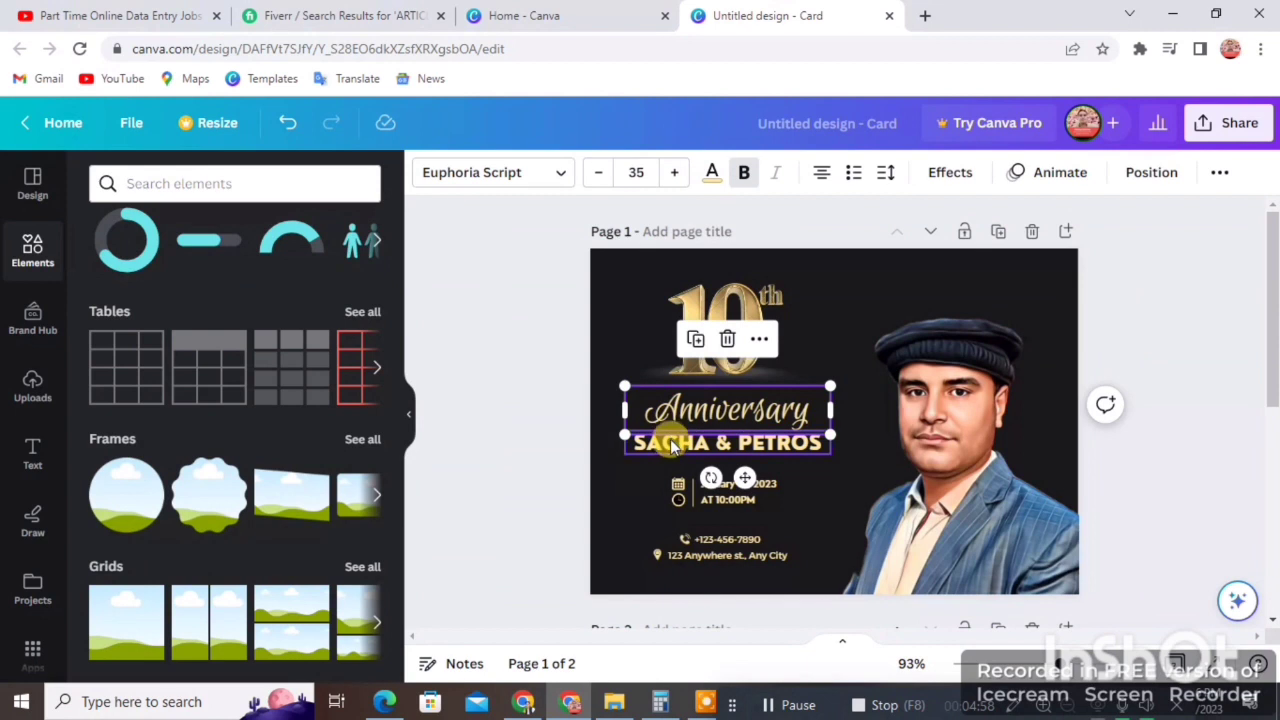
click(672, 450)
click(672, 447)
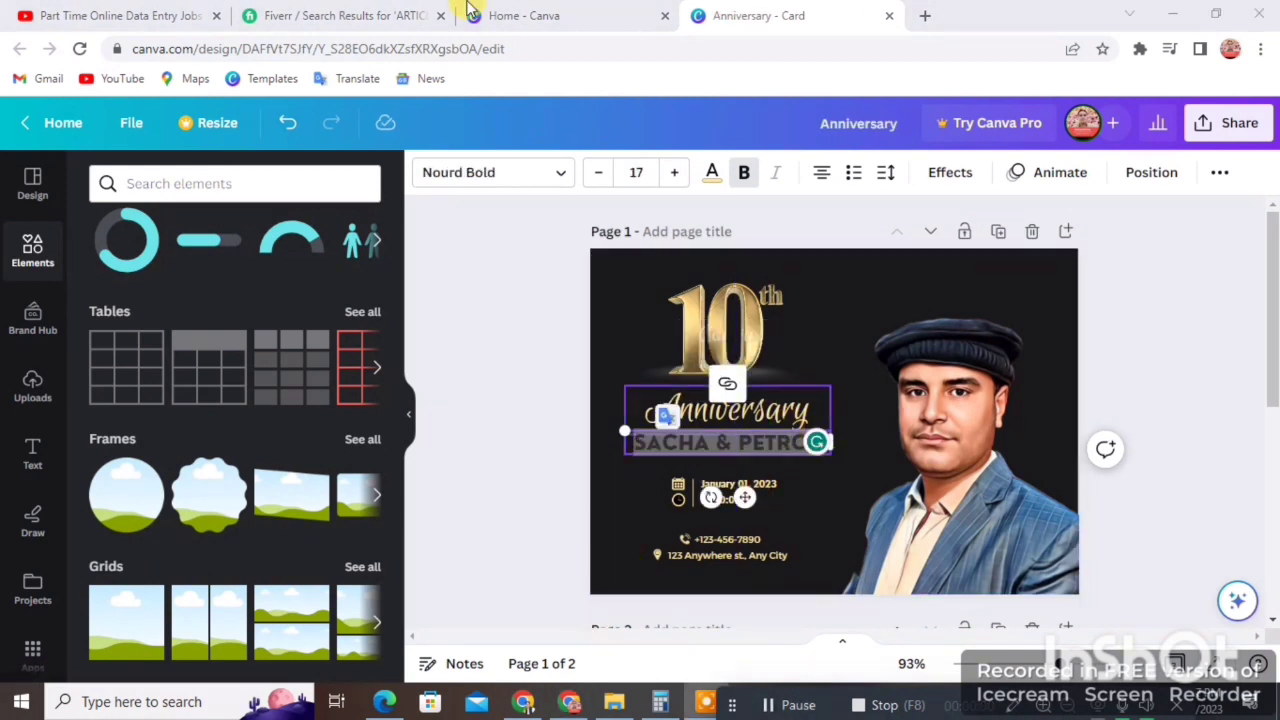
View the purchase options for removing the watermark from the gold 10th graphic.
click(766, 337)
click(745, 305)
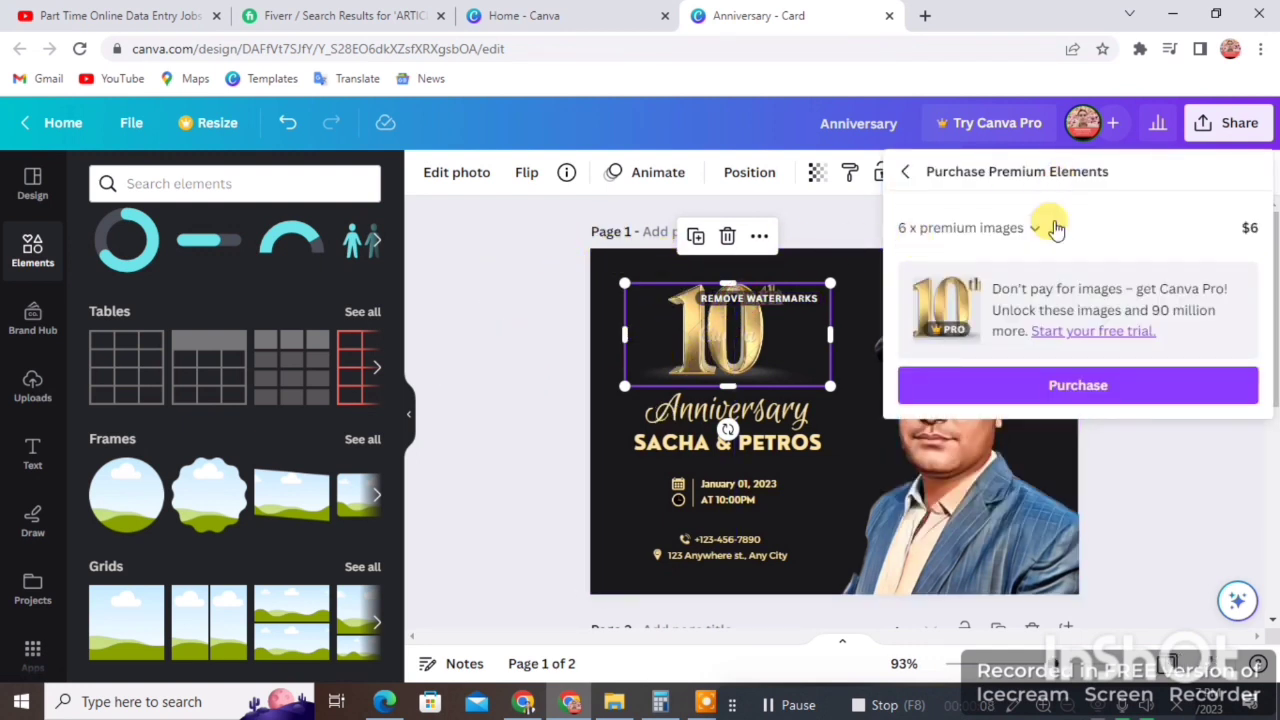
click(518, 288)
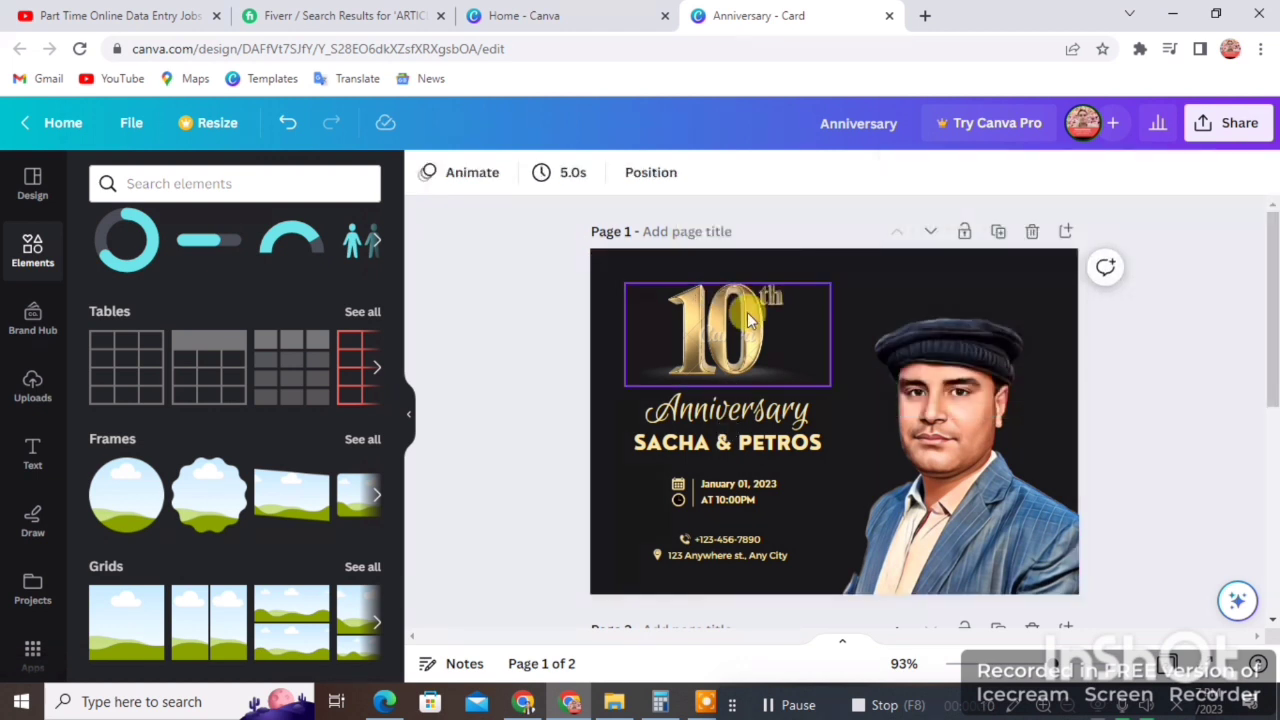
Replace the couple's names below the Anniversary heading with the new names in capital letters.
click(718, 436)
click(718, 434)
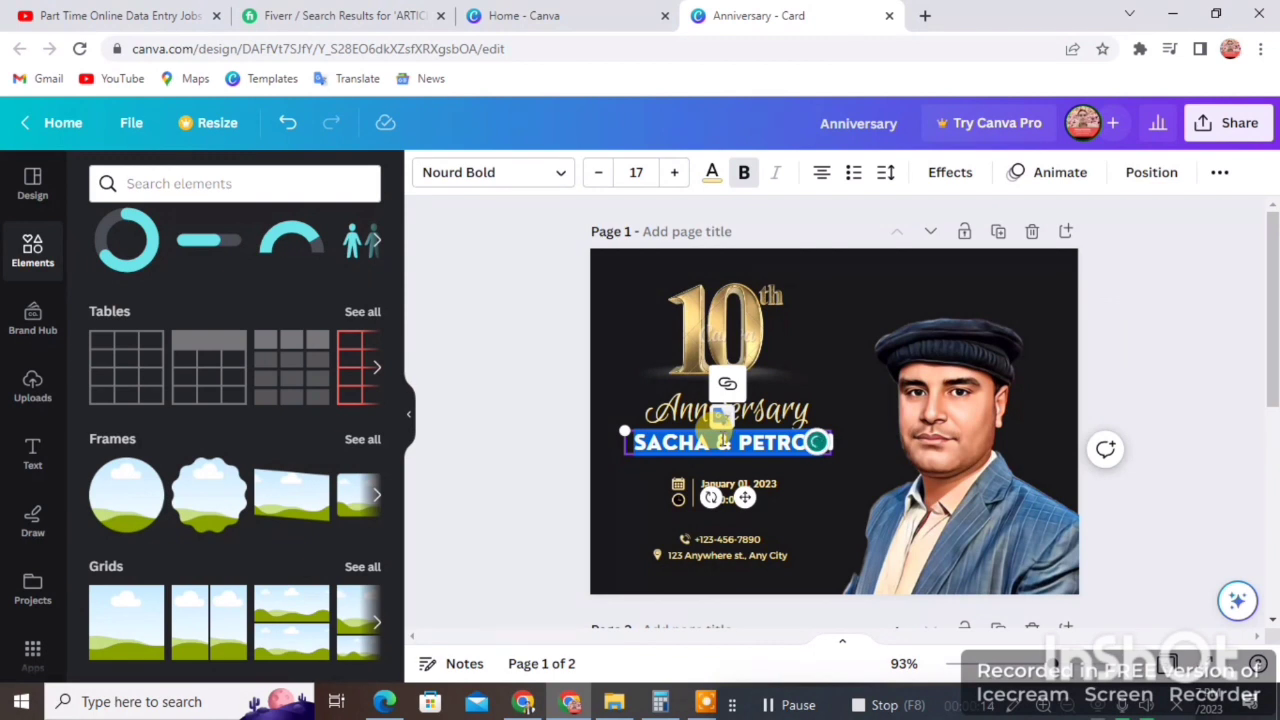
key(BackSpace)
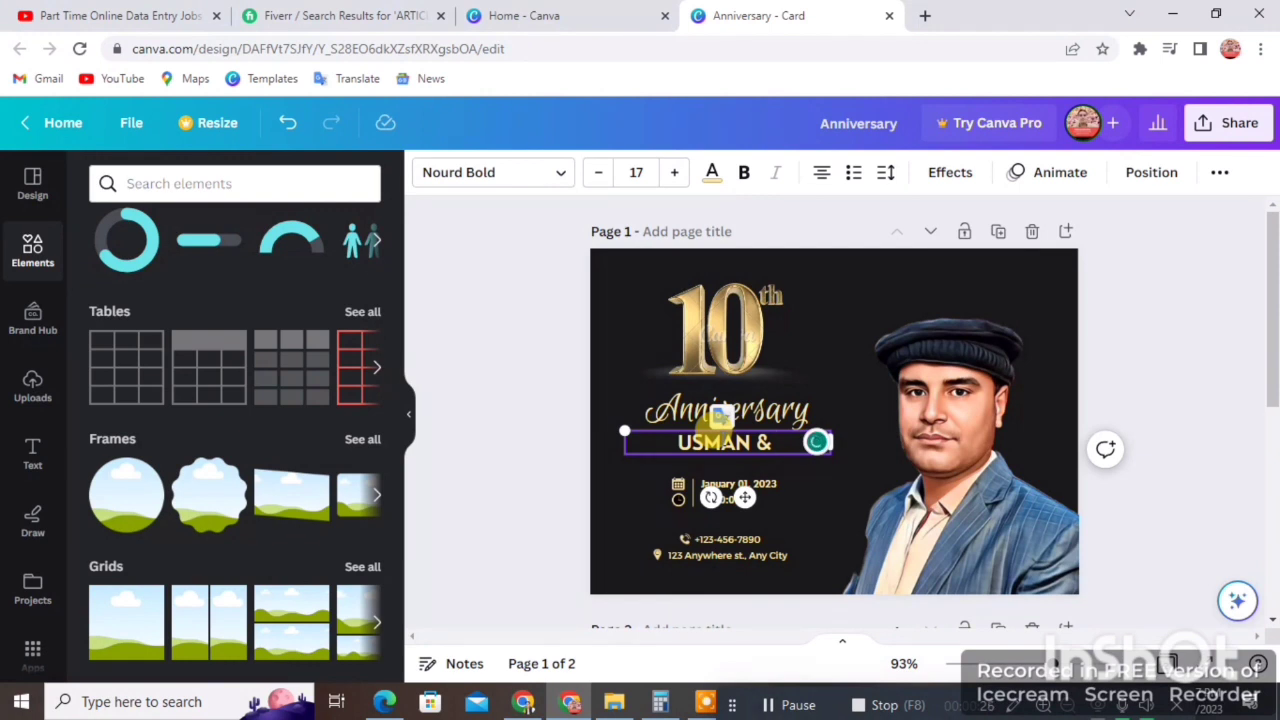
text(TT)
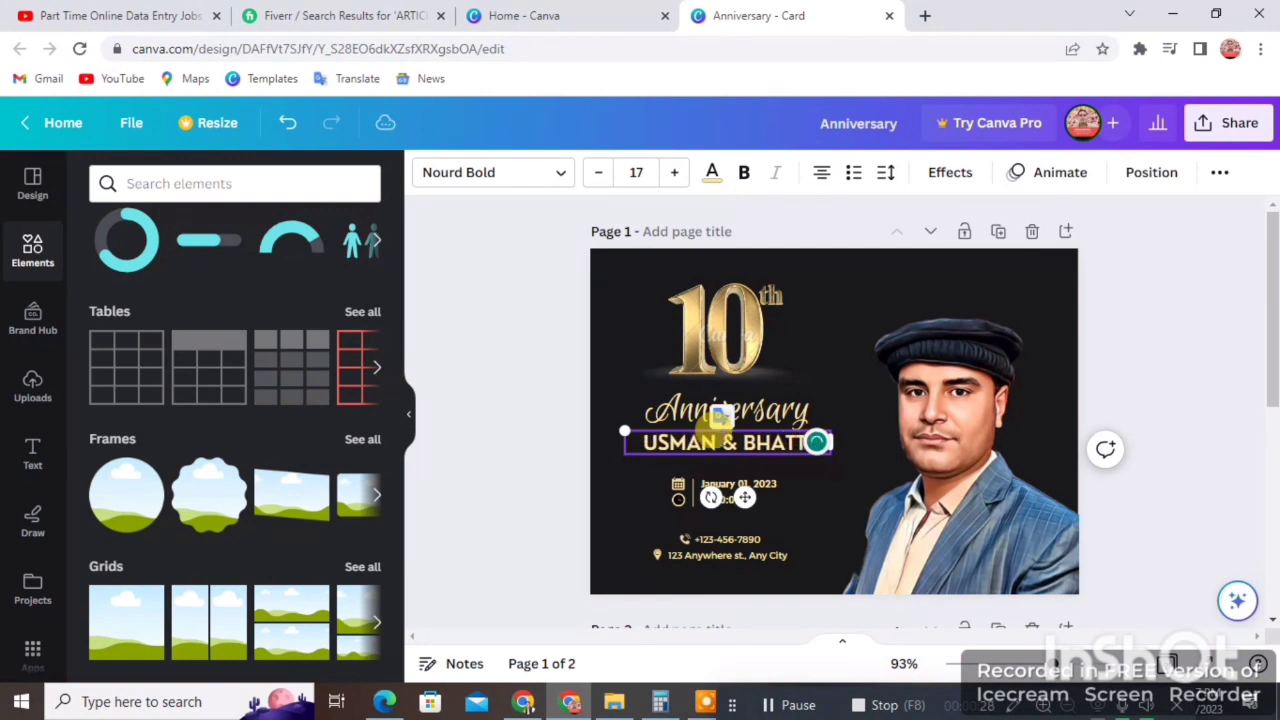
click(563, 417)
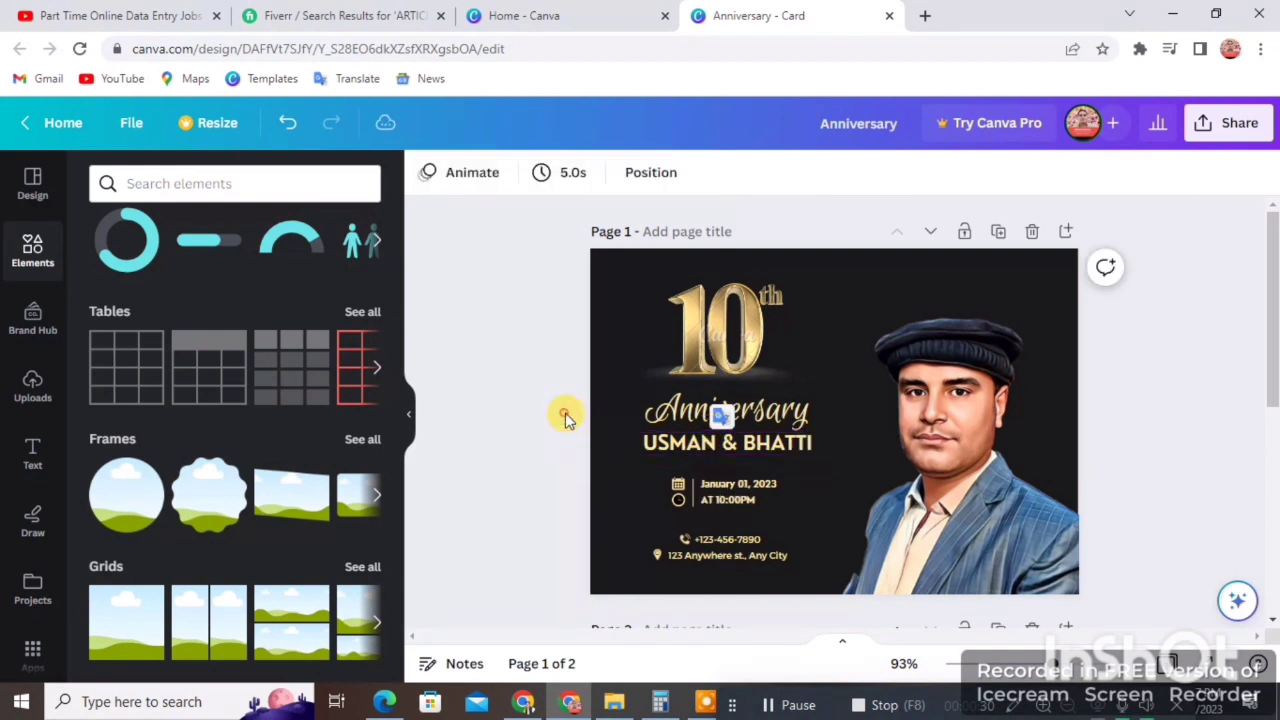
Change the event date above the time line to "apr 042023".
click(714, 492)
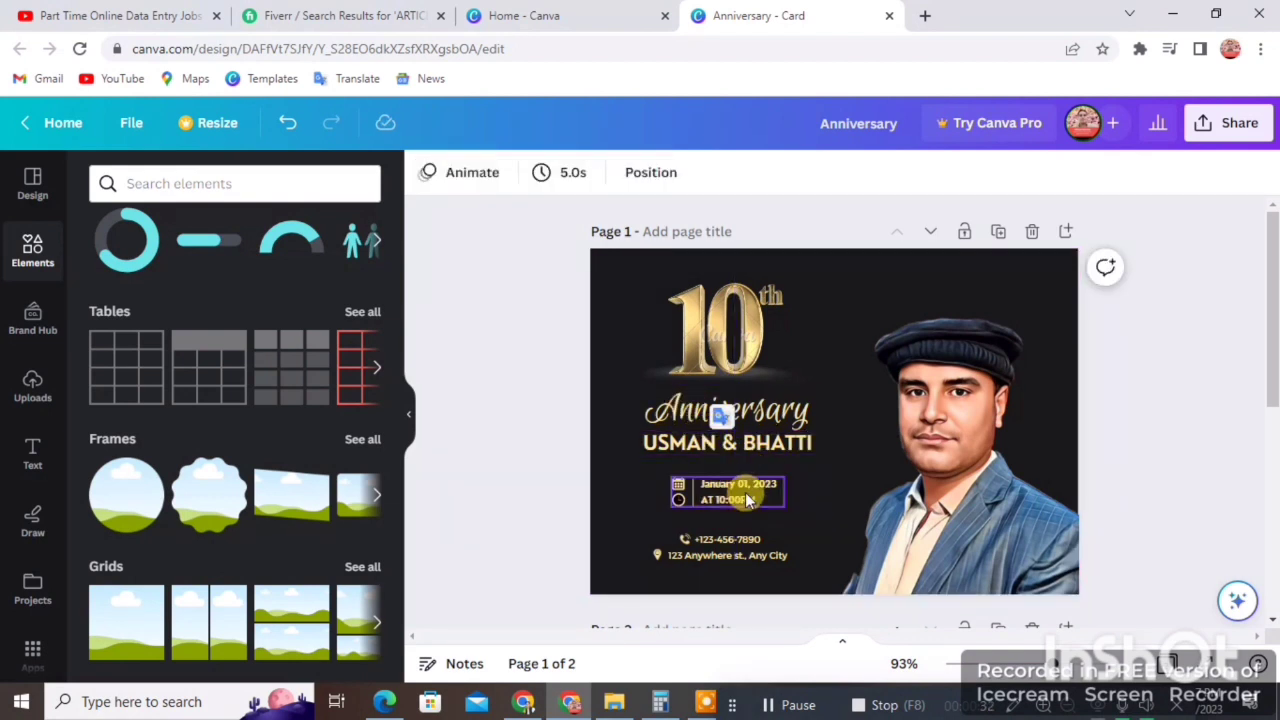
click(752, 500)
click(756, 500)
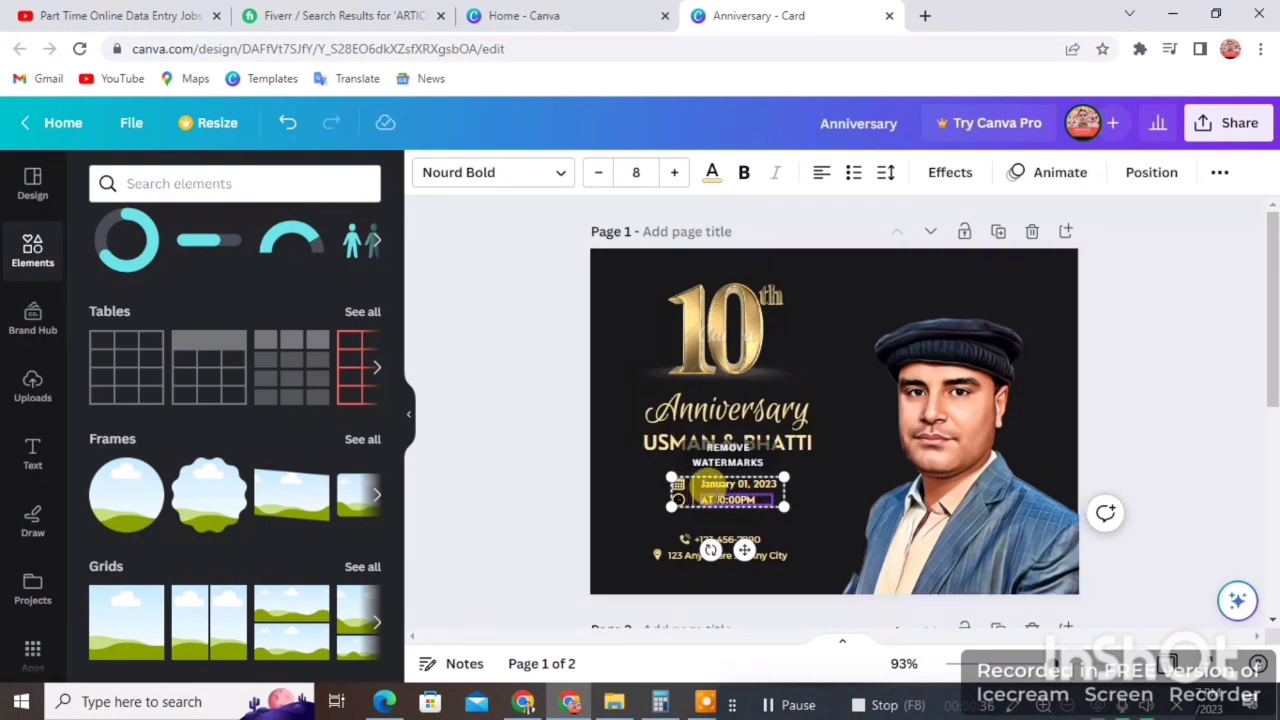
click(756, 487)
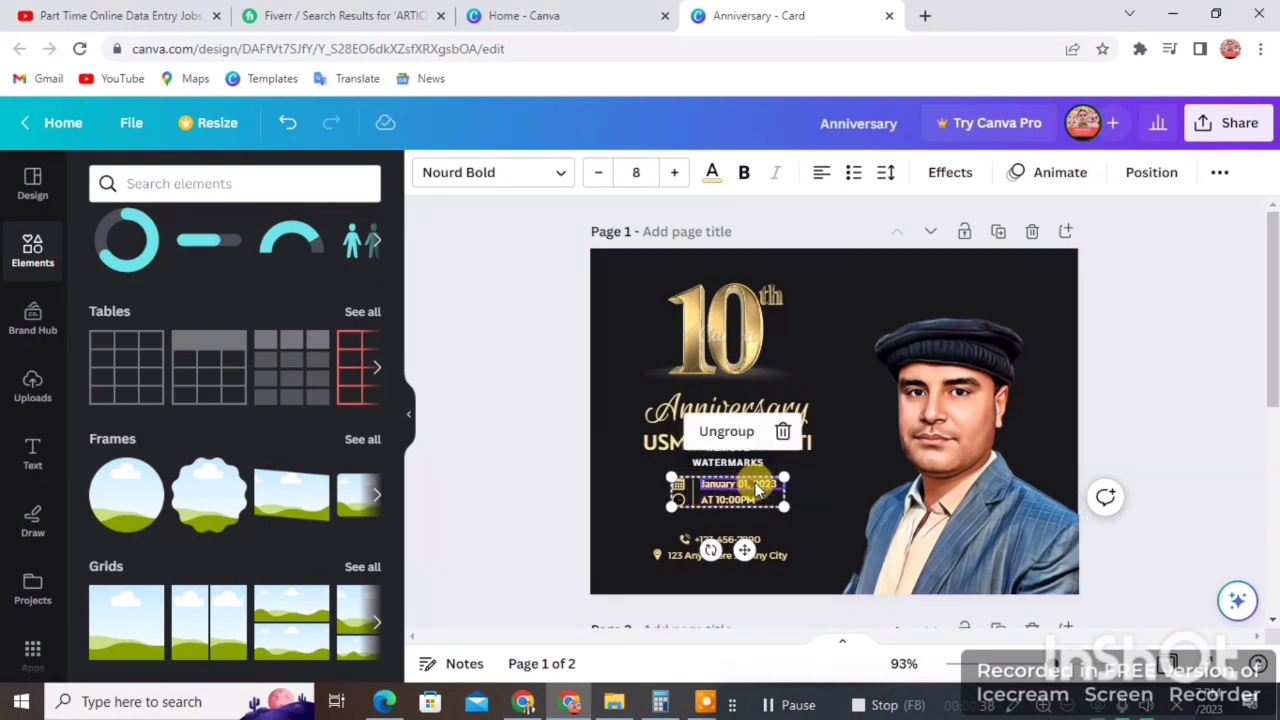
click(745, 485)
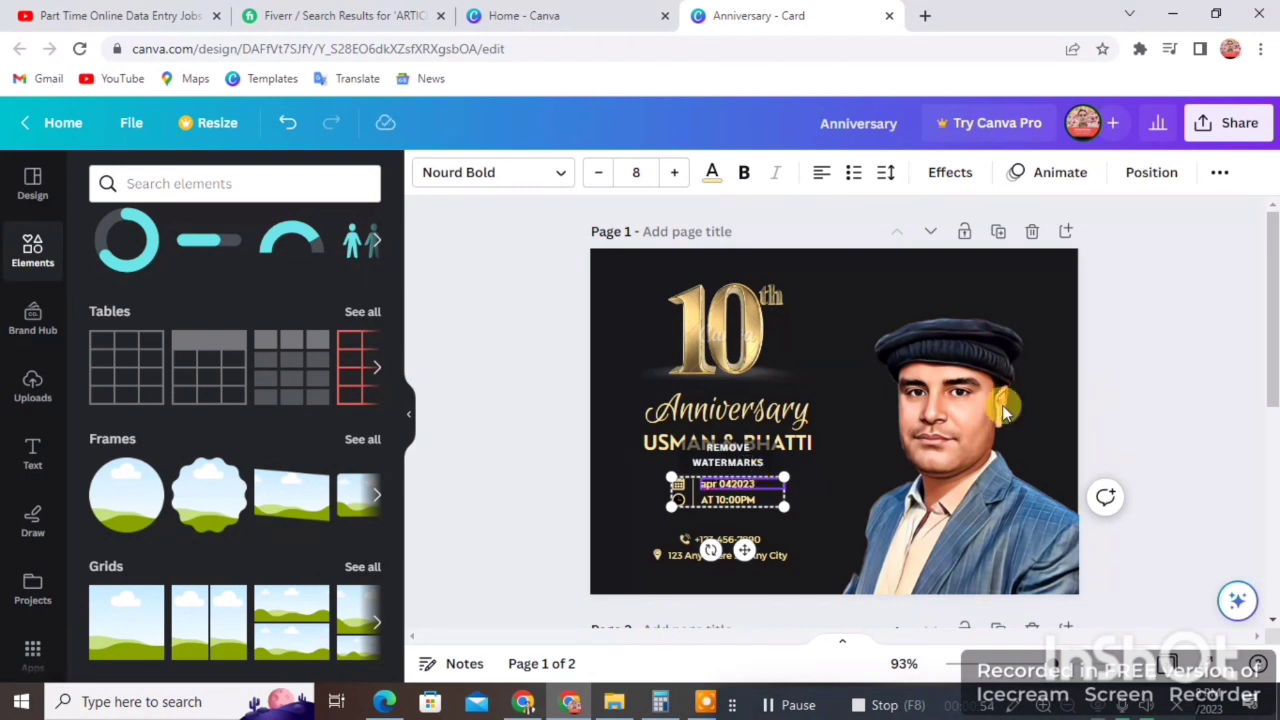
click(507, 455)
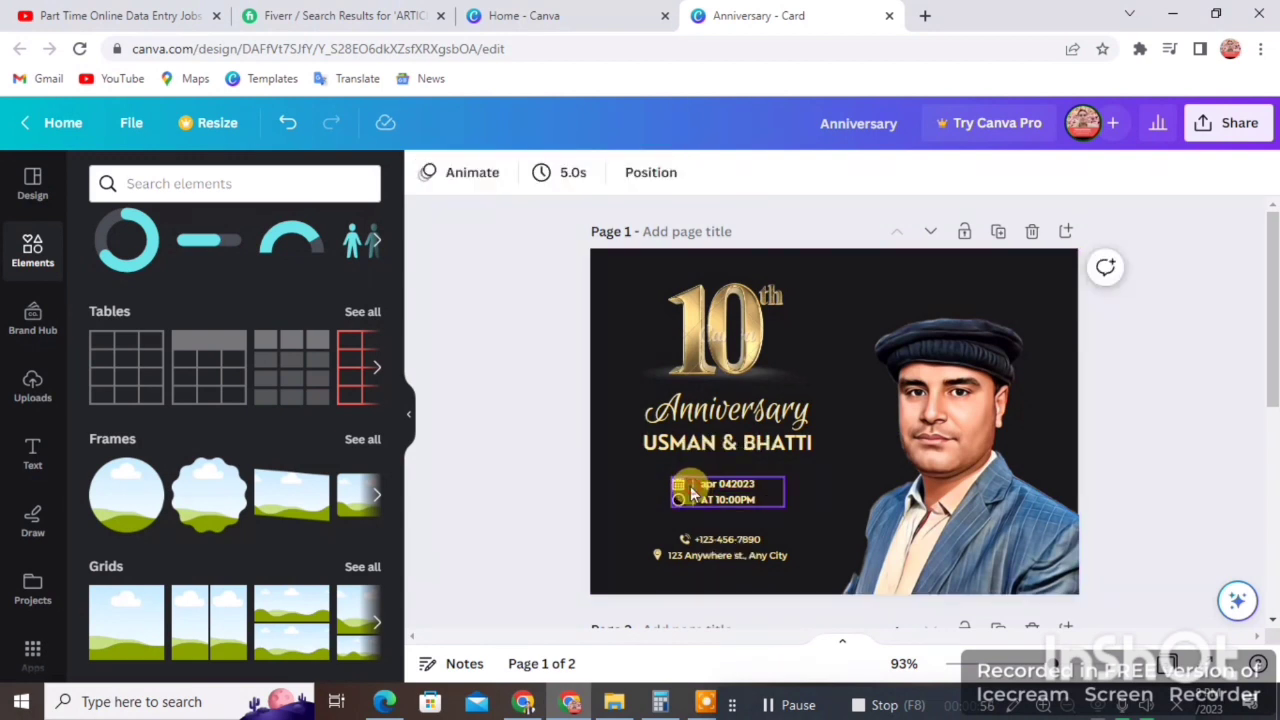
Enlarge the date and time group to about 4.8 by 1.3 and center it beneath the names line.
click(690, 492)
drag(661, 469, 609, 446)
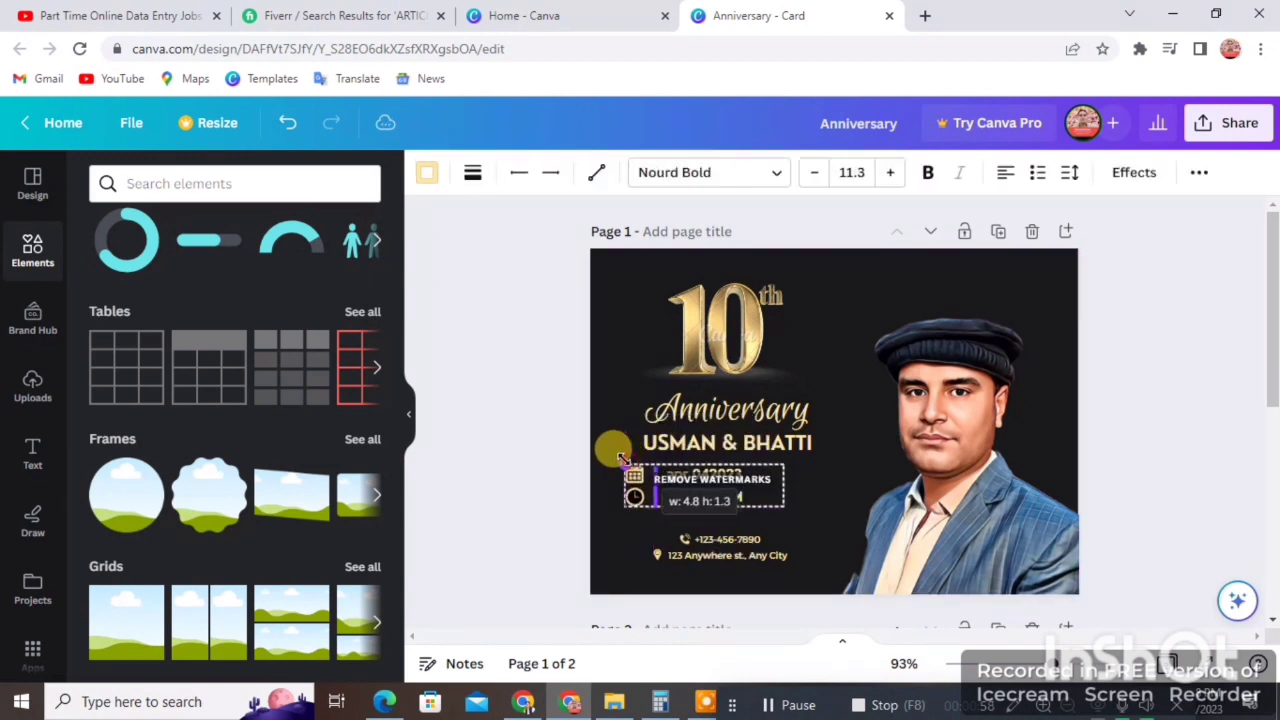
click(569, 451)
drag(655, 497, 684, 495)
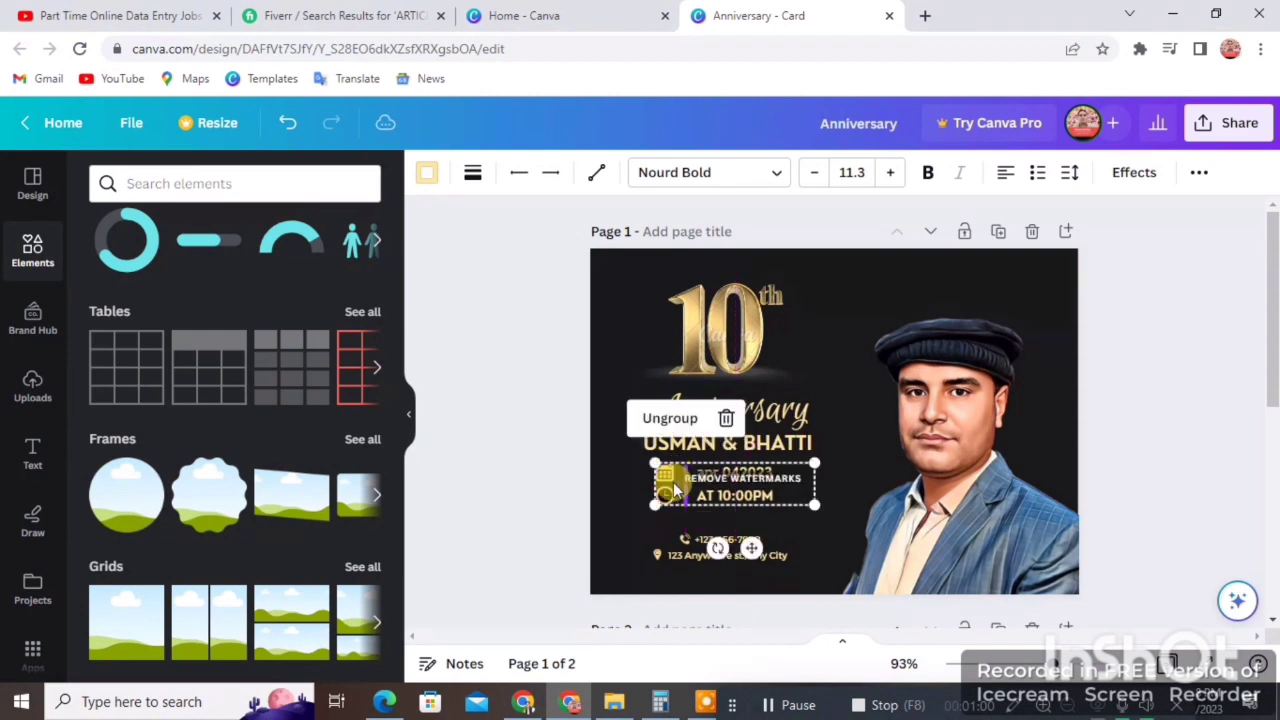
click(508, 448)
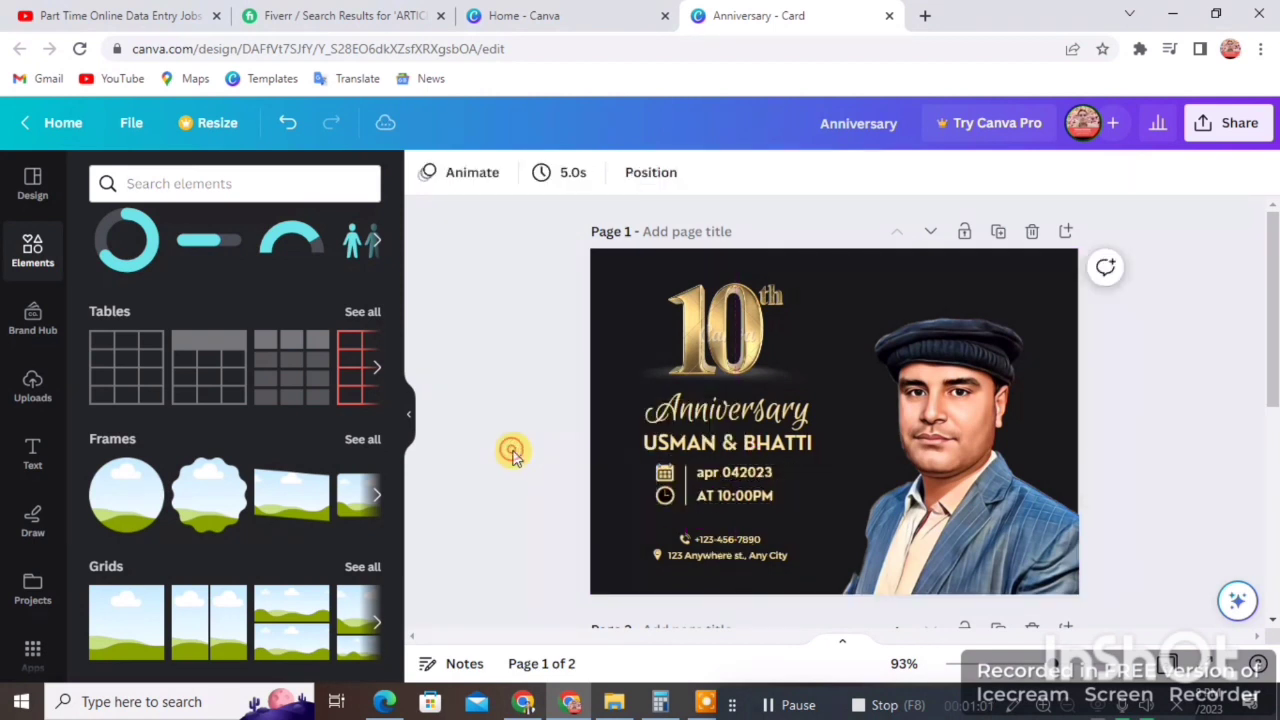
Nudge the date and time group slightly upward, closer to the names line.
click(741, 480)
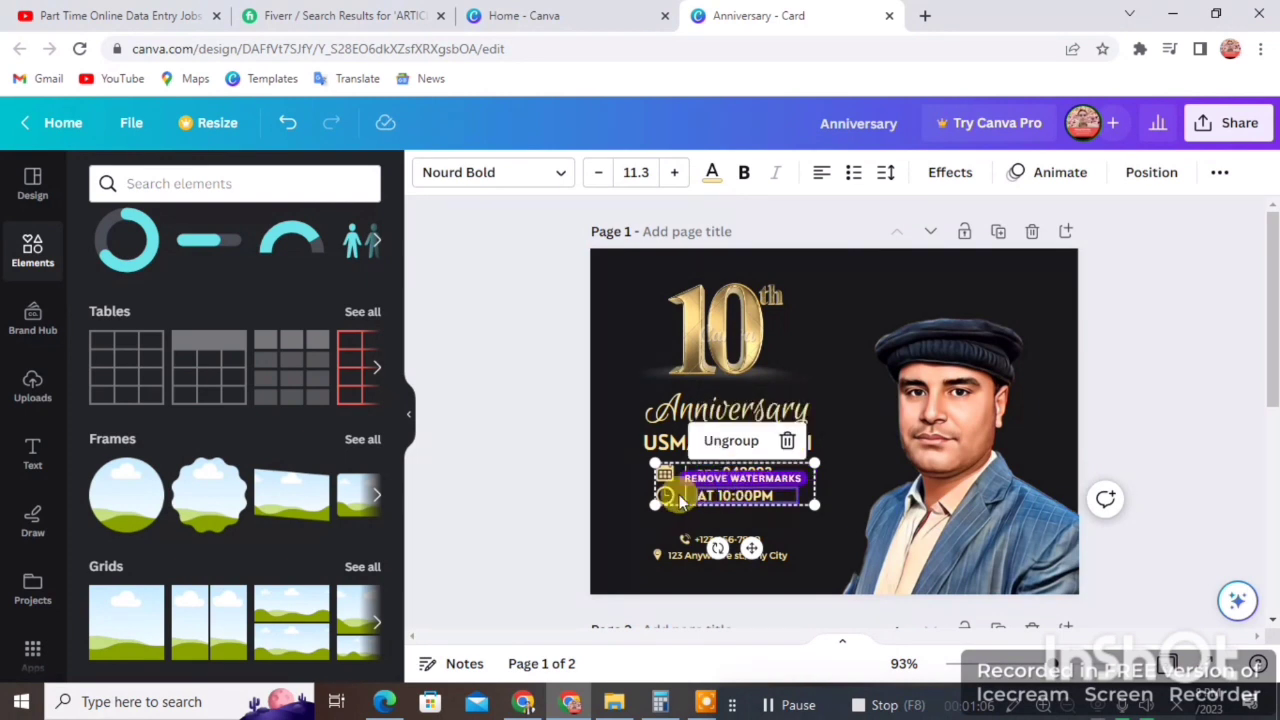
click(625, 477)
click(741, 480)
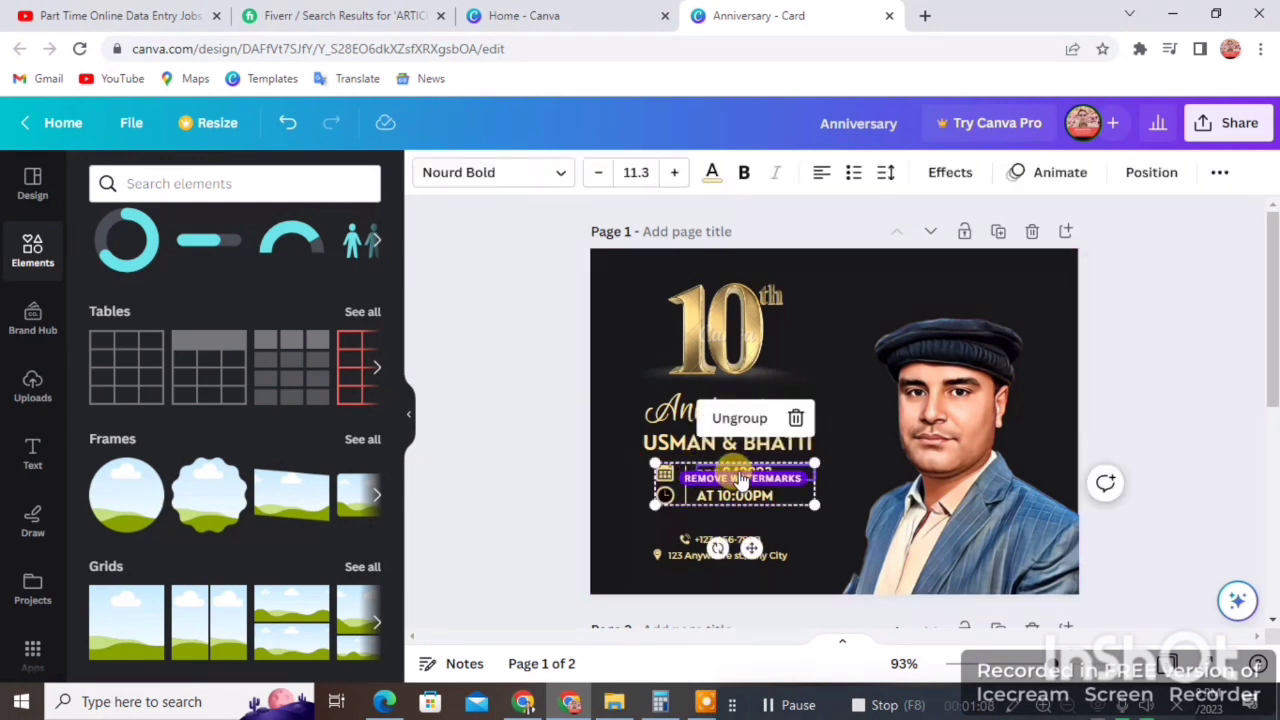
click(793, 492)
click(743, 480)
click(775, 520)
click(755, 490)
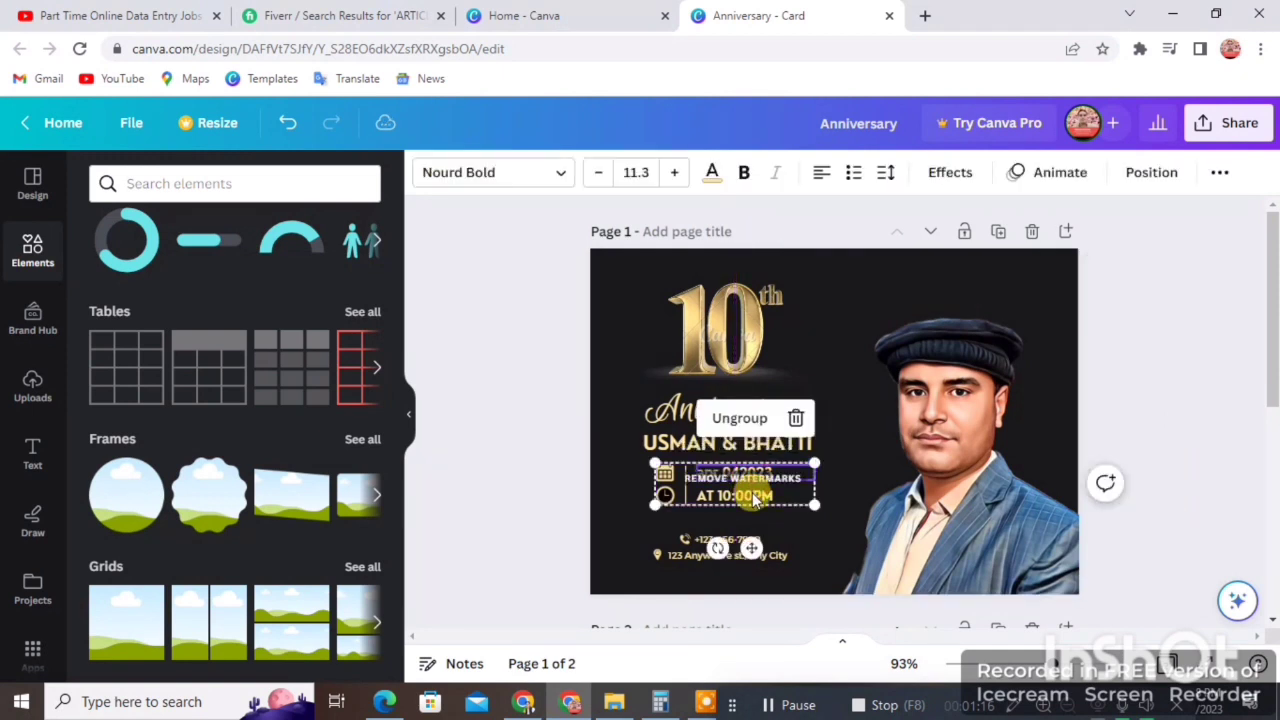
click(771, 515)
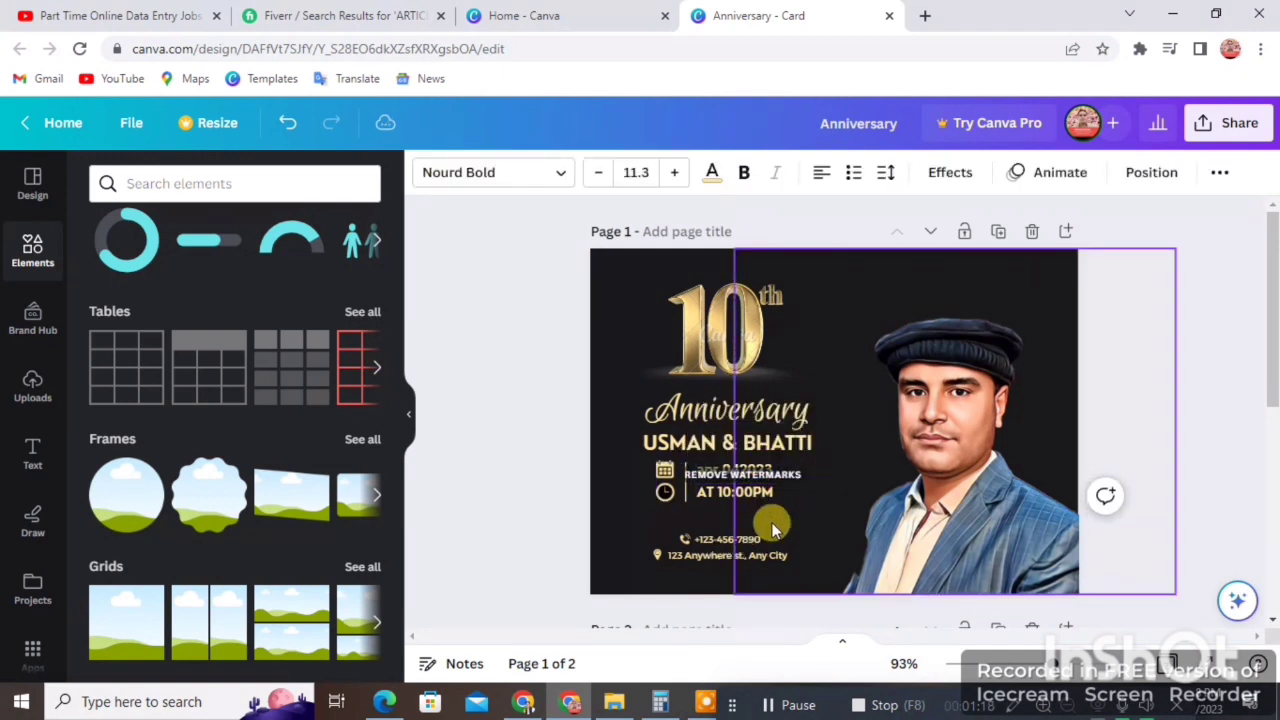
click(755, 512)
click(638, 505)
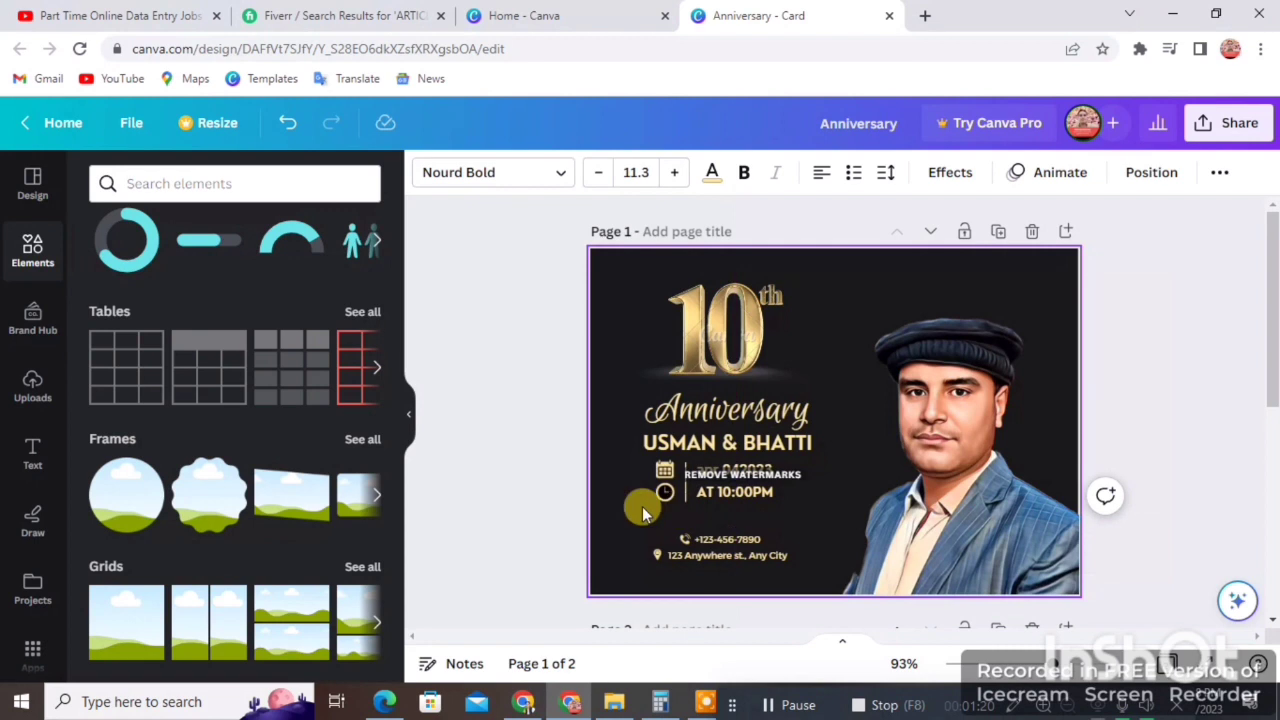
click(720, 494)
click(634, 491)
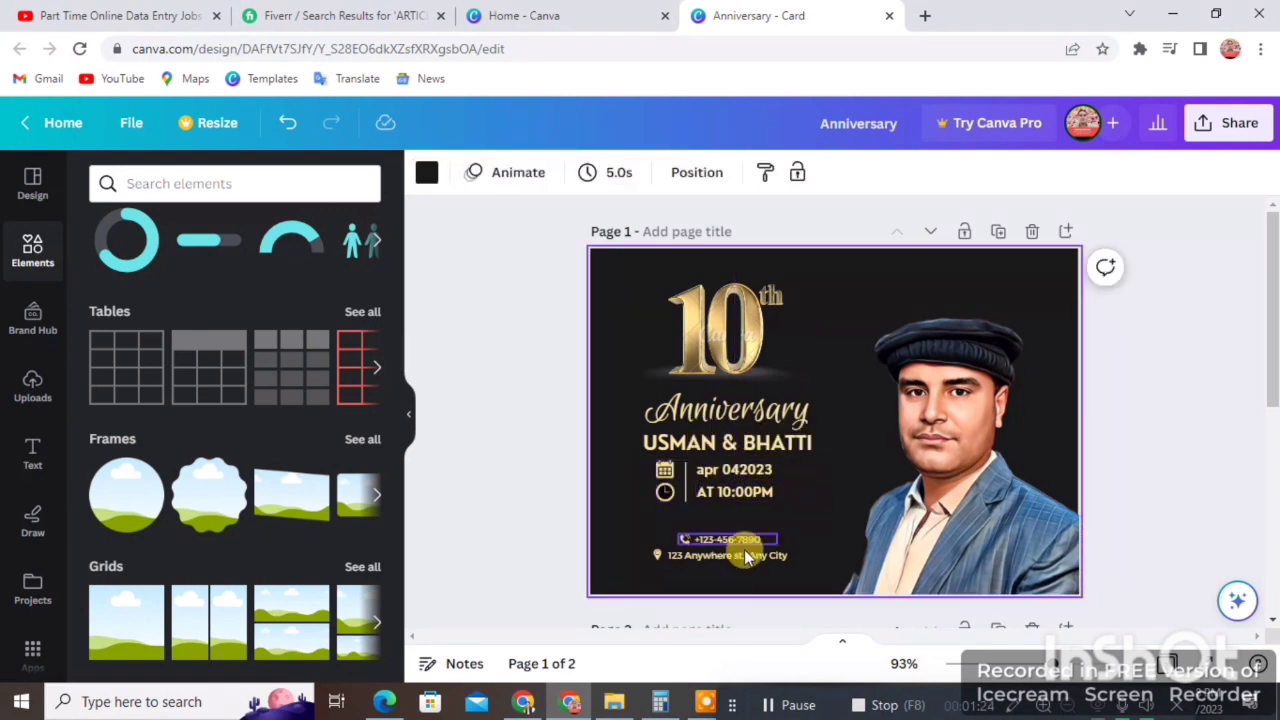
Replace the placeholder phone number below the date and time group with the new contact number.
click(718, 542)
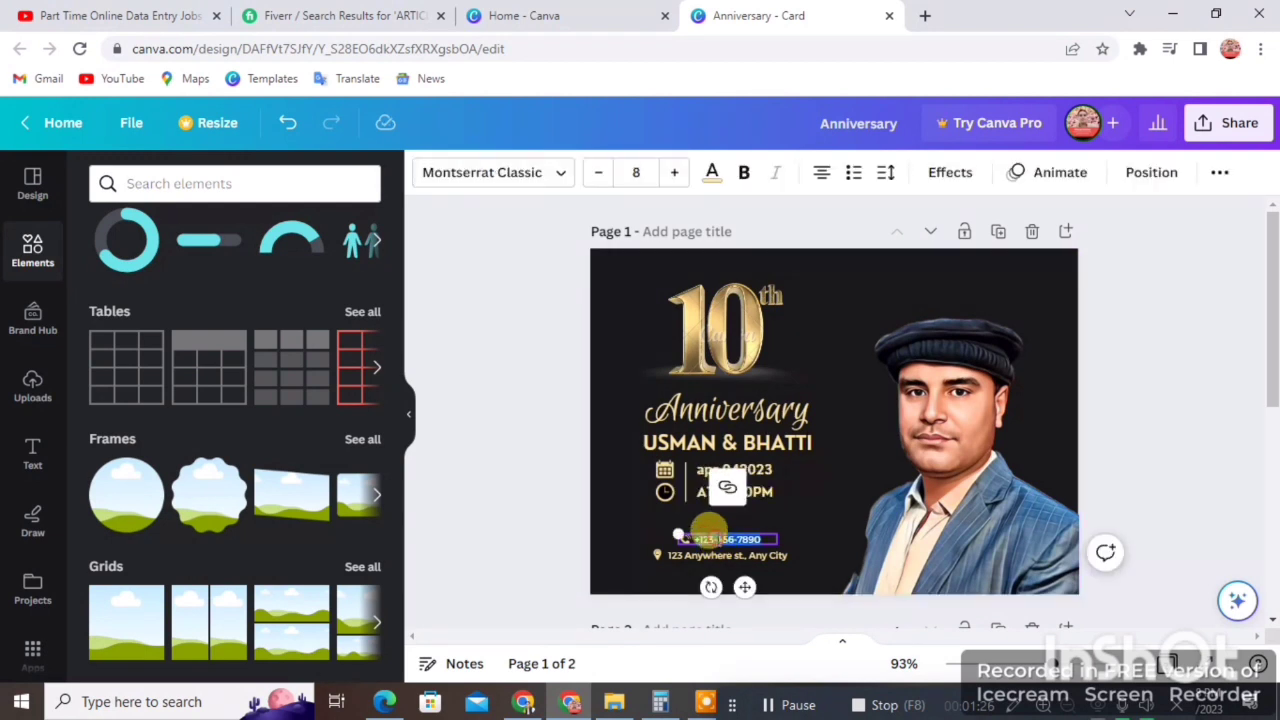
key(BackSpace)
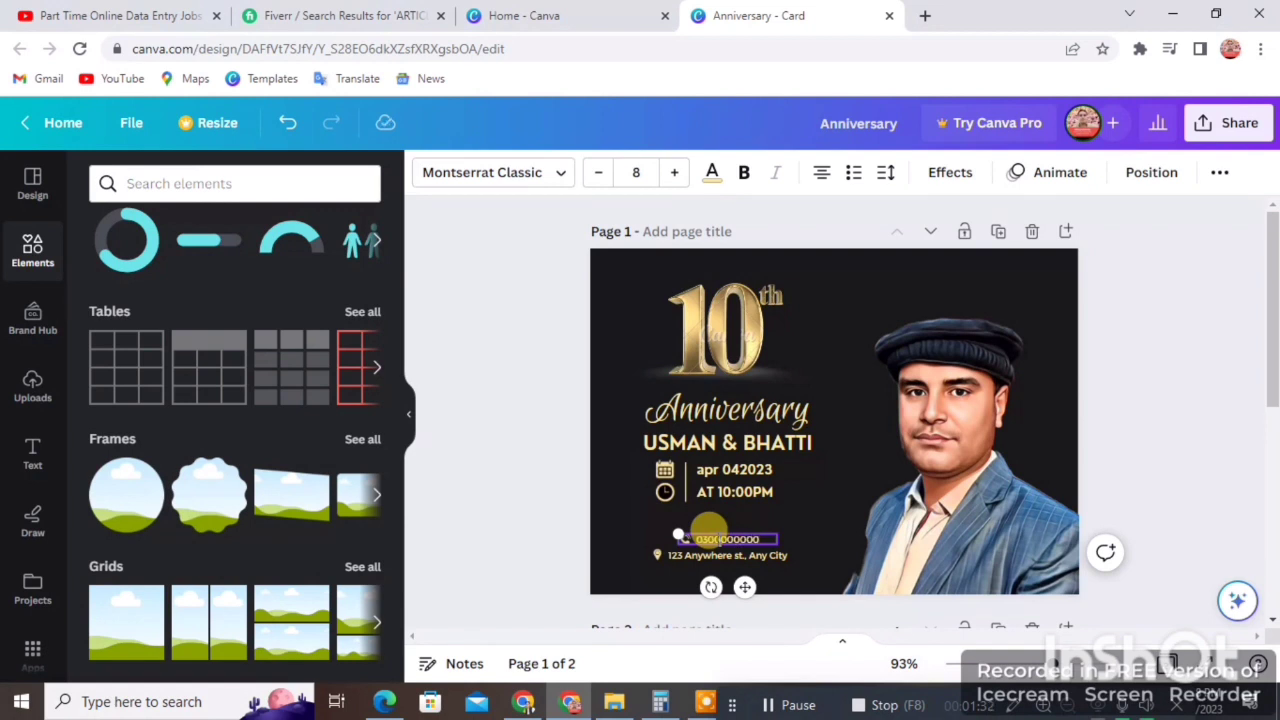
click(605, 522)
Enlarge the phone number text to font size 11 and shift it up beneath the time line.
click(700, 534)
drag(668, 527, 613, 503)
click(613, 503)
click(606, 533)
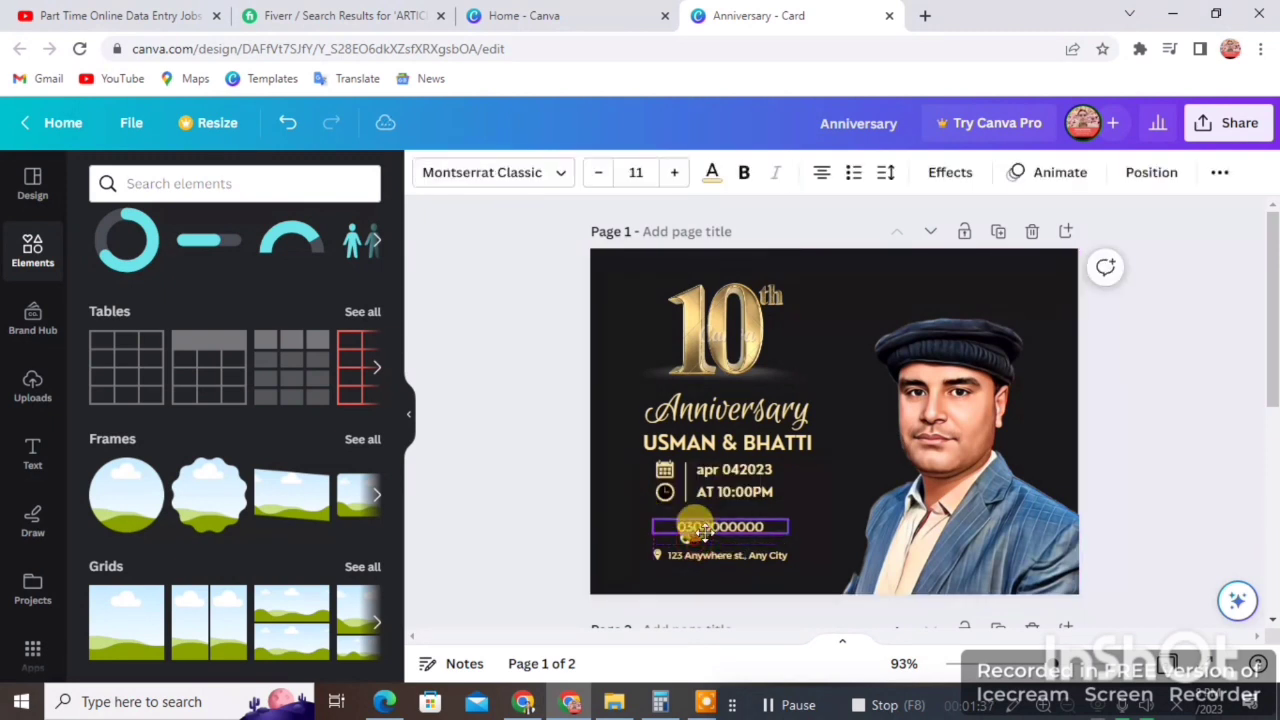
click(606, 533)
Move the phone icon directly in front of the phone number and enlarge it to about 0.5 by 0.5.
drag(684, 548, 674, 530)
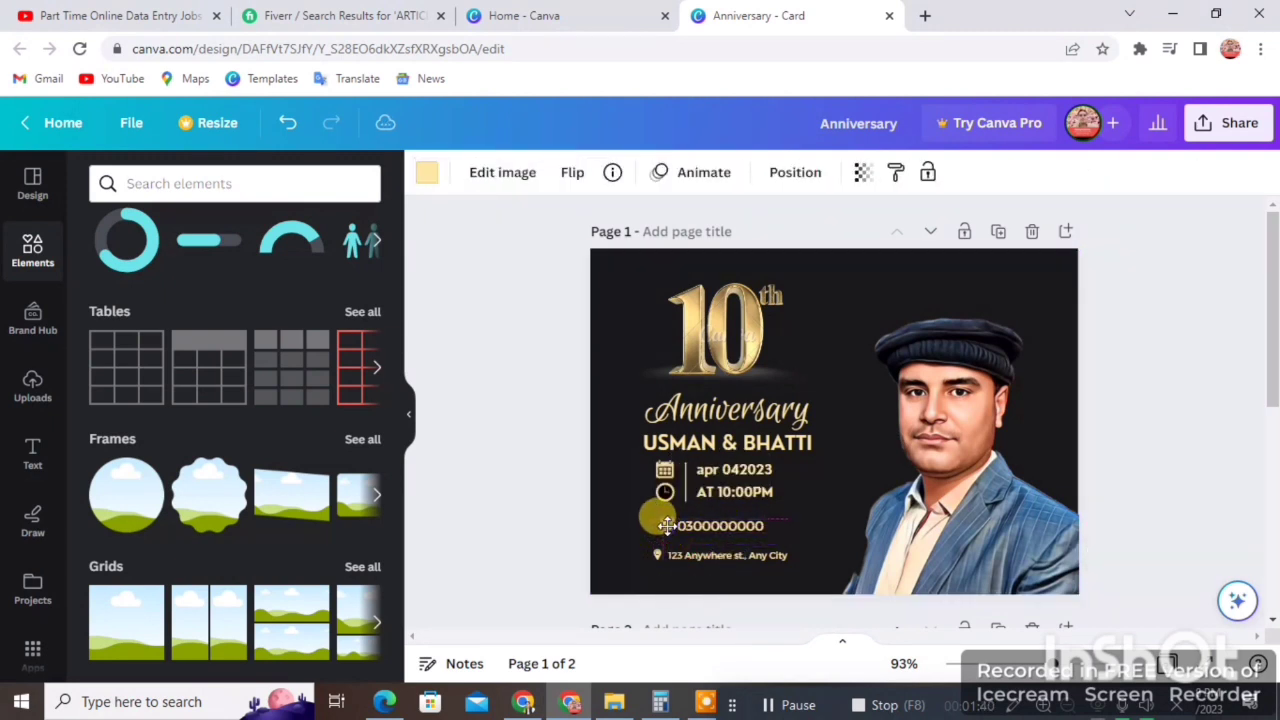
click(655, 524)
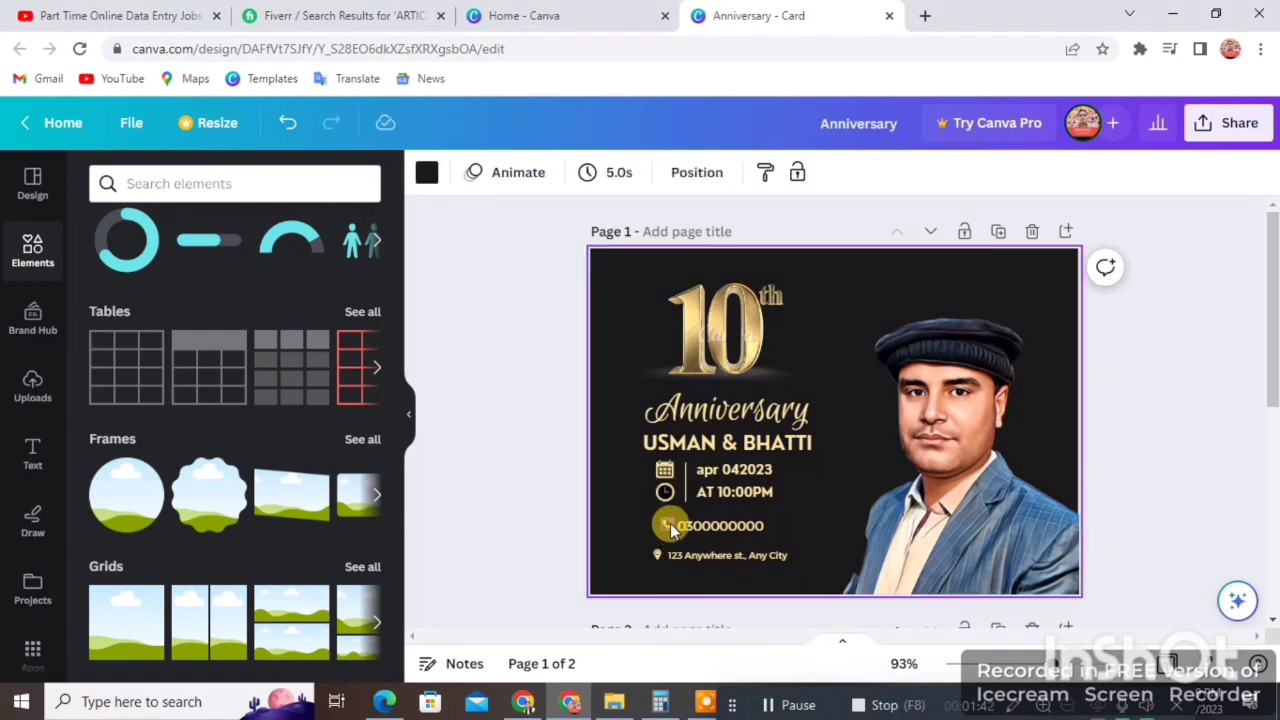
click(662, 523)
drag(657, 528, 645, 522)
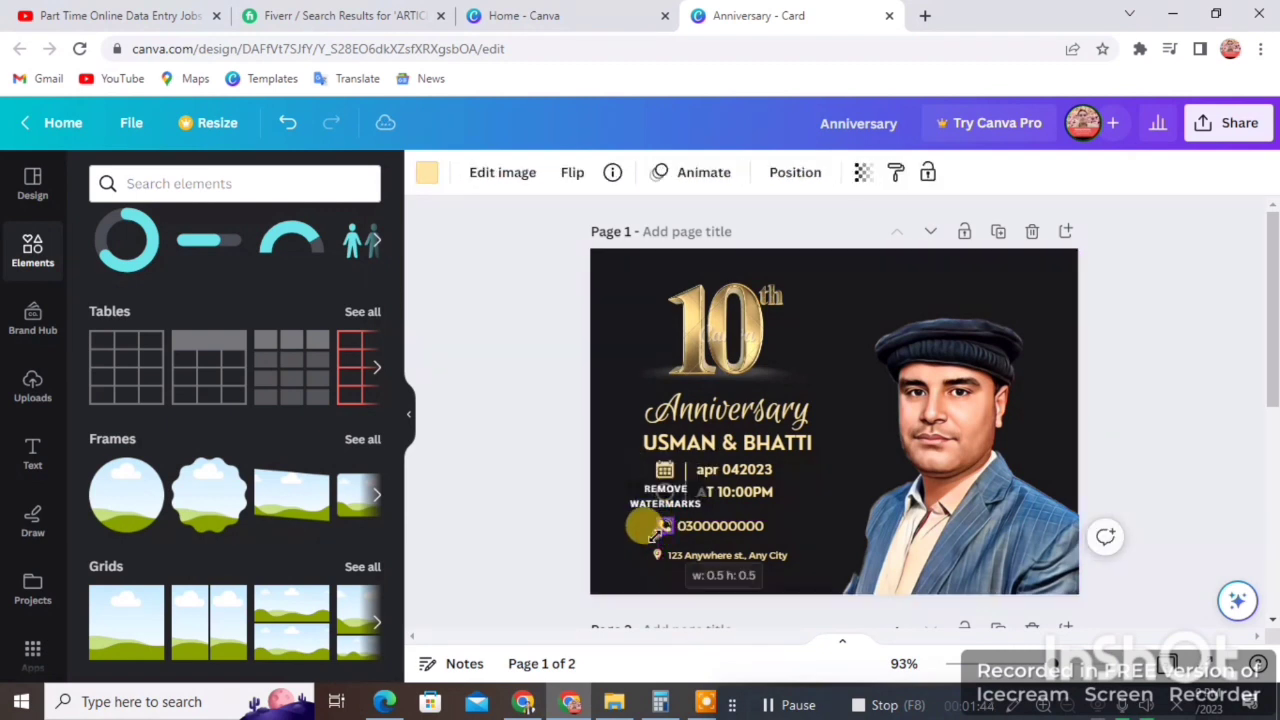
click(660, 534)
click(665, 527)
click(662, 535)
click(655, 537)
Replace the placeholder address below the phone number with "islamabad".
click(660, 550)
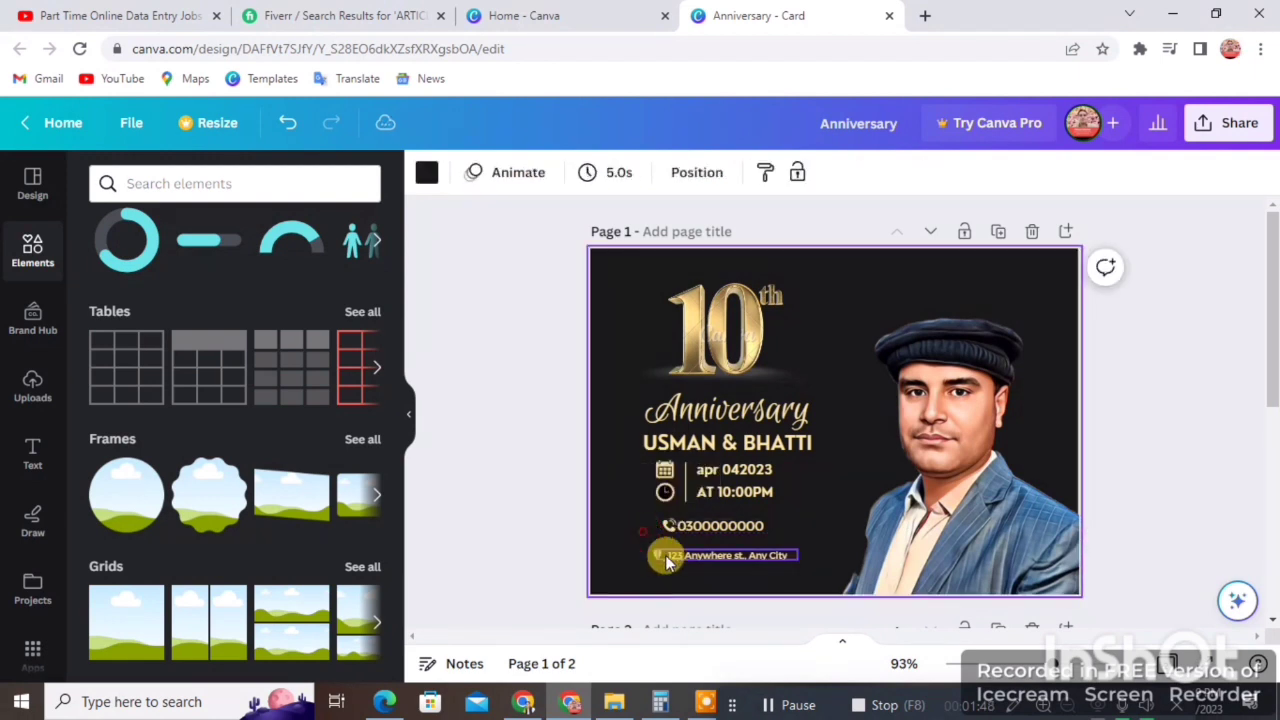
click(724, 558)
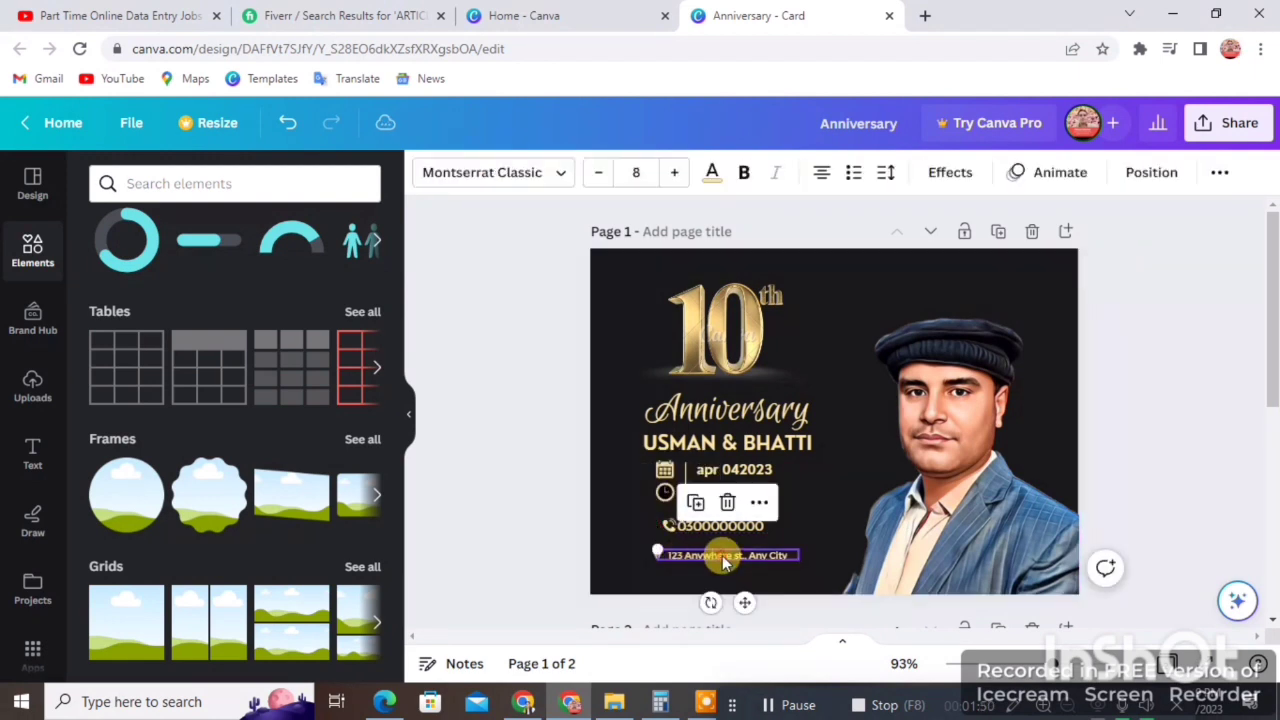
click(720, 557)
key(BackSpace)
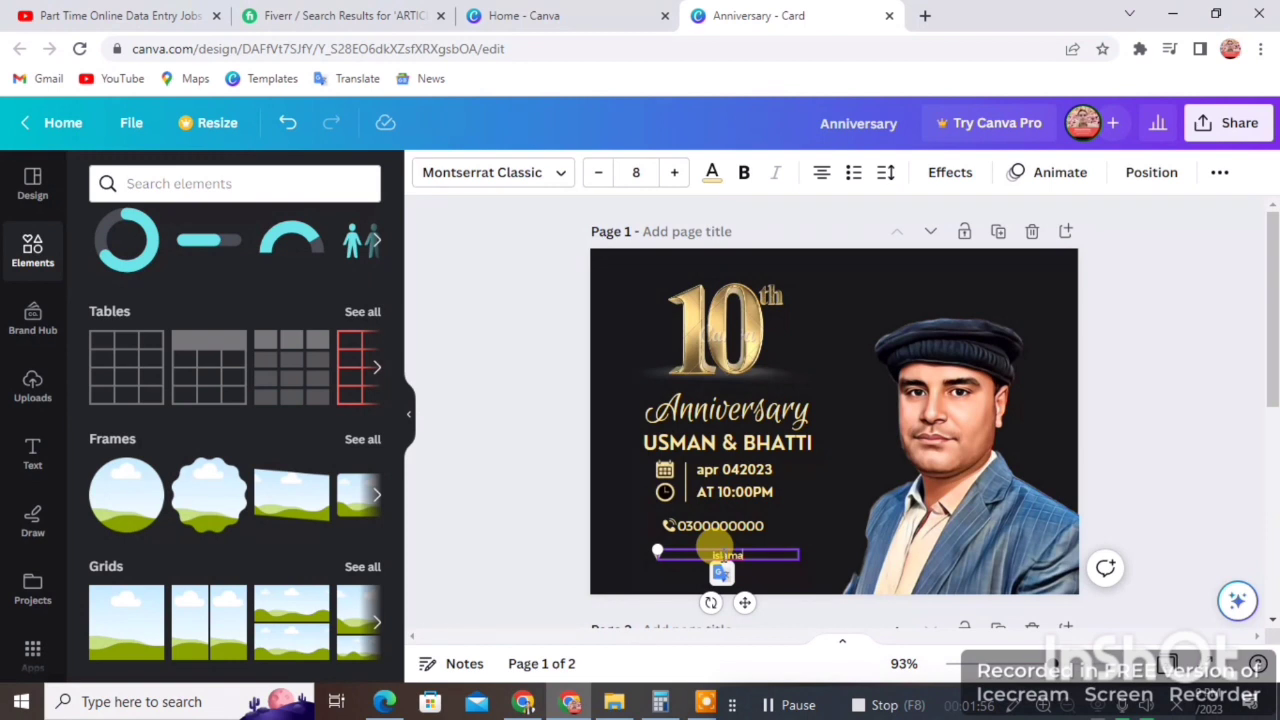
text(islamabaf)
key(BackSpace)
text(d)
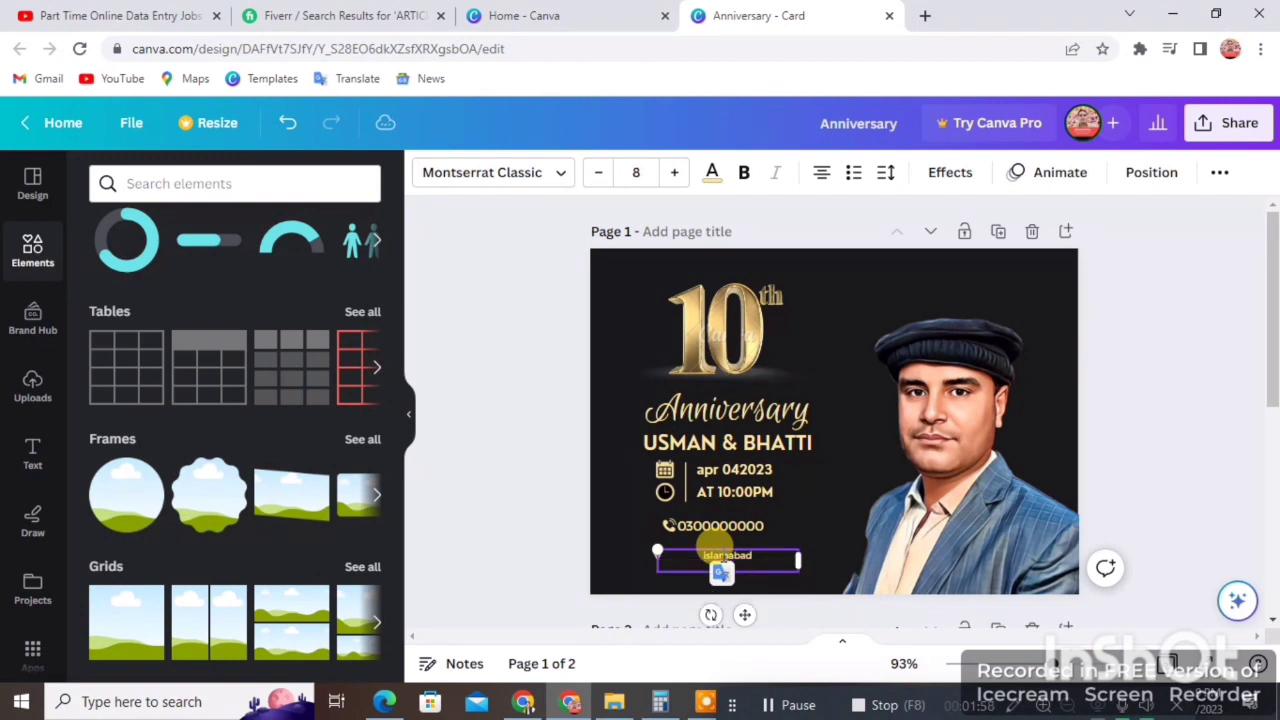
click(630, 526)
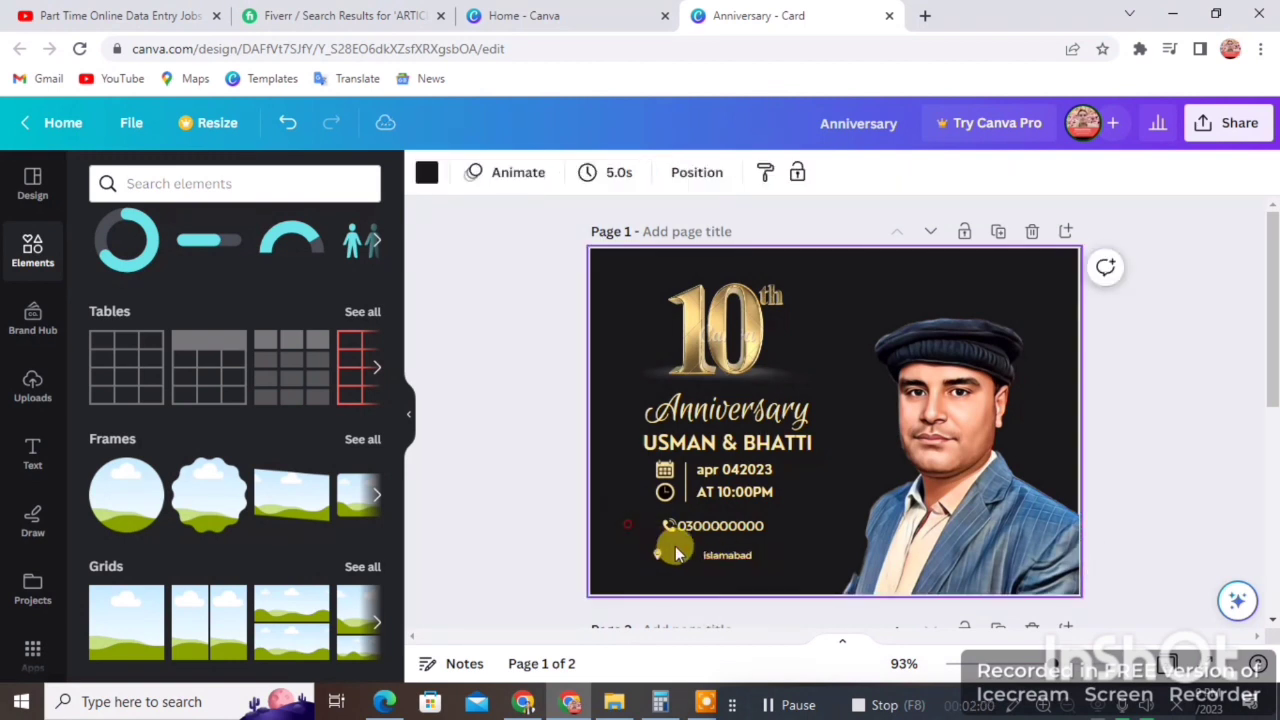
Enlarge the islamabad text to font size 12.2 and shift it below the phone number.
click(687, 559)
drag(640, 546, 606, 543)
click(563, 480)
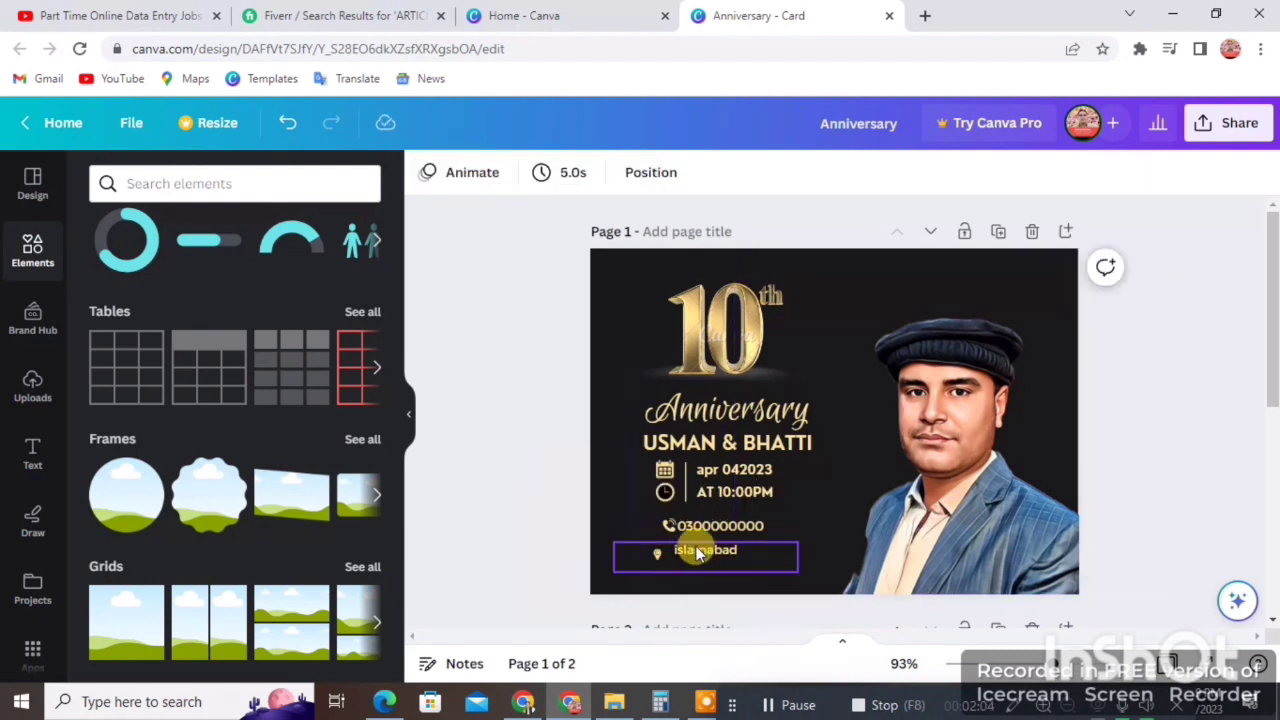
click(700, 553)
click(624, 516)
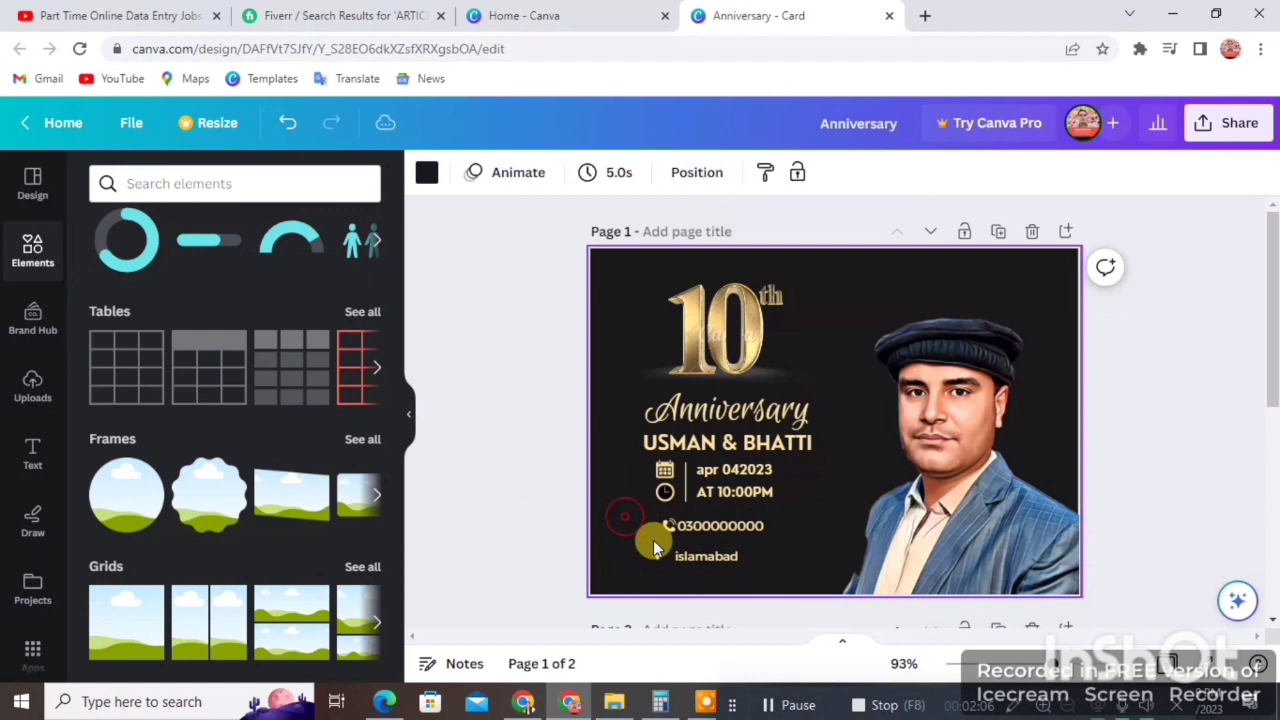
click(698, 563)
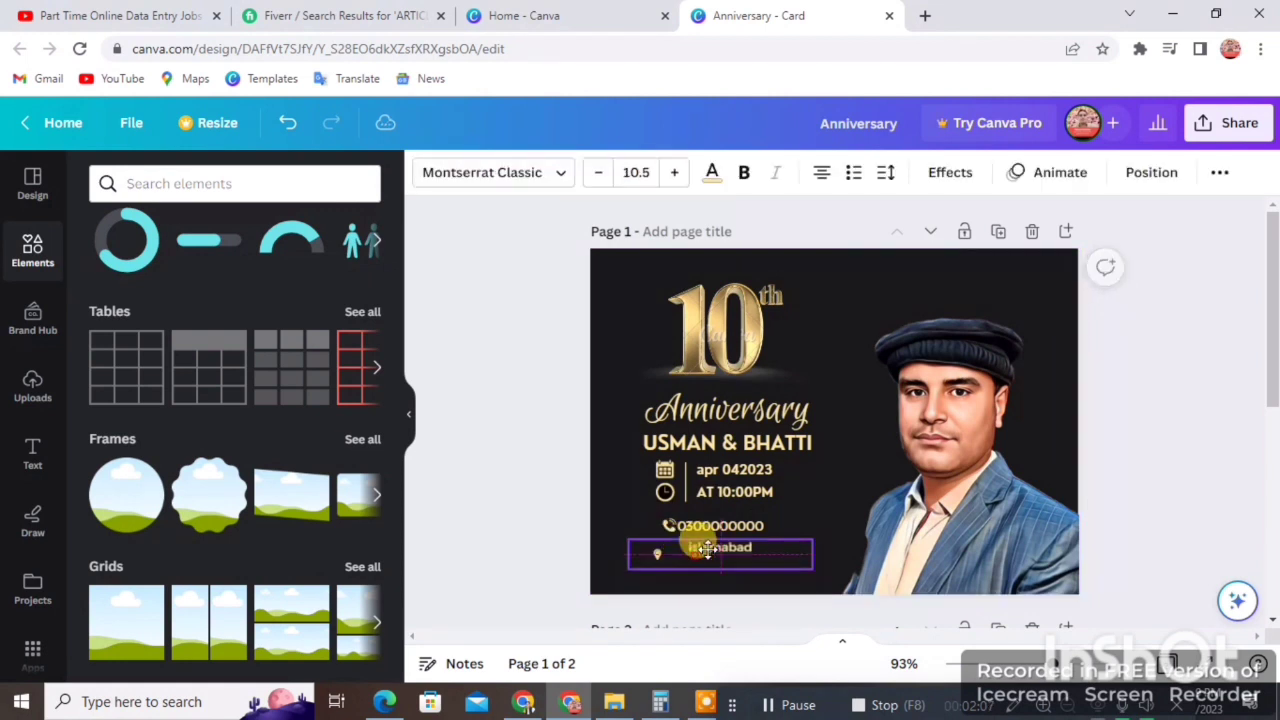
drag(625, 535, 660, 536)
click(609, 480)
click(635, 495)
Enlarge the location pin to about 0.5 by 0.6 and align it with the islamabad text directly beneath the phone line.
click(656, 555)
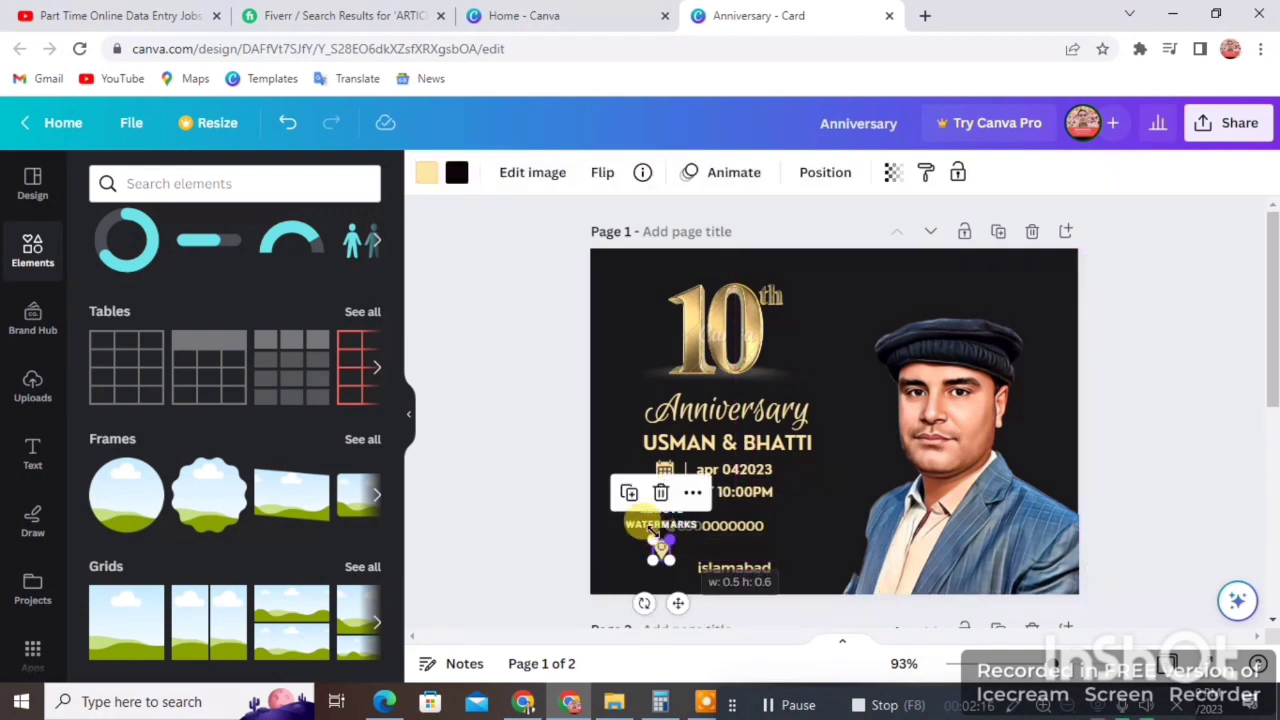
click(640, 522)
click(615, 536)
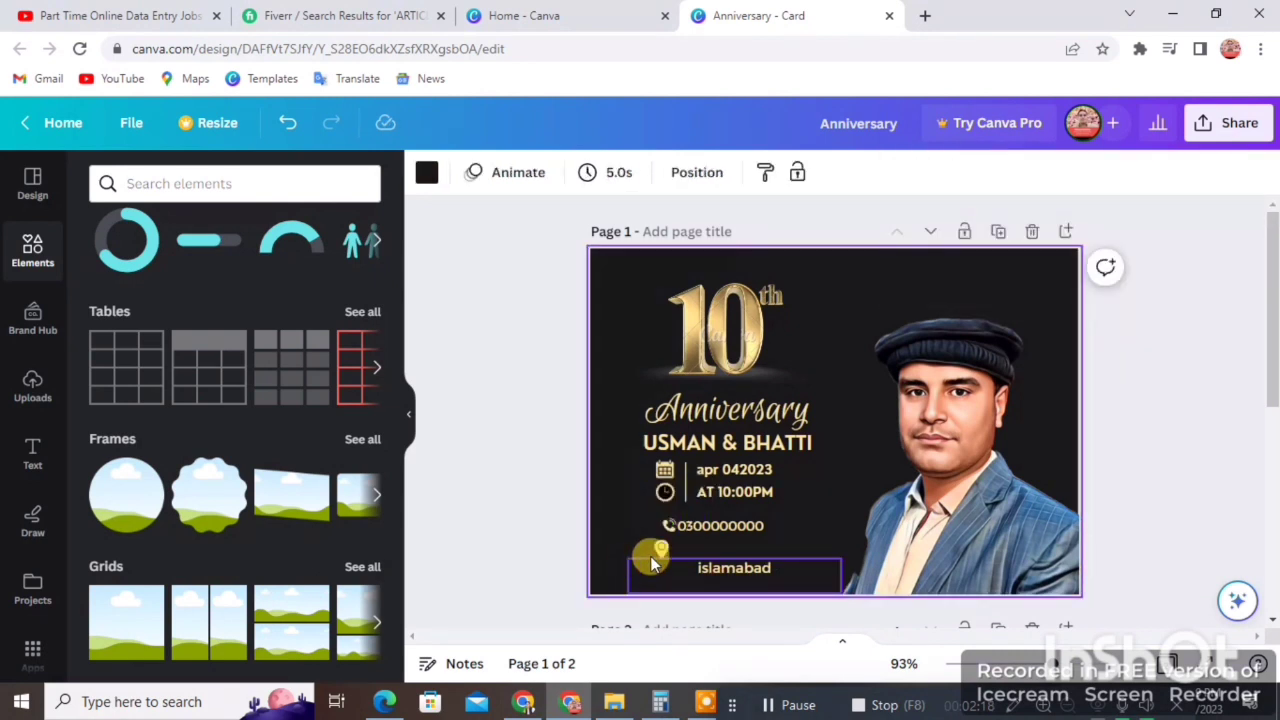
click(663, 545)
click(655, 523)
click(618, 551)
drag(726, 571, 716, 551)
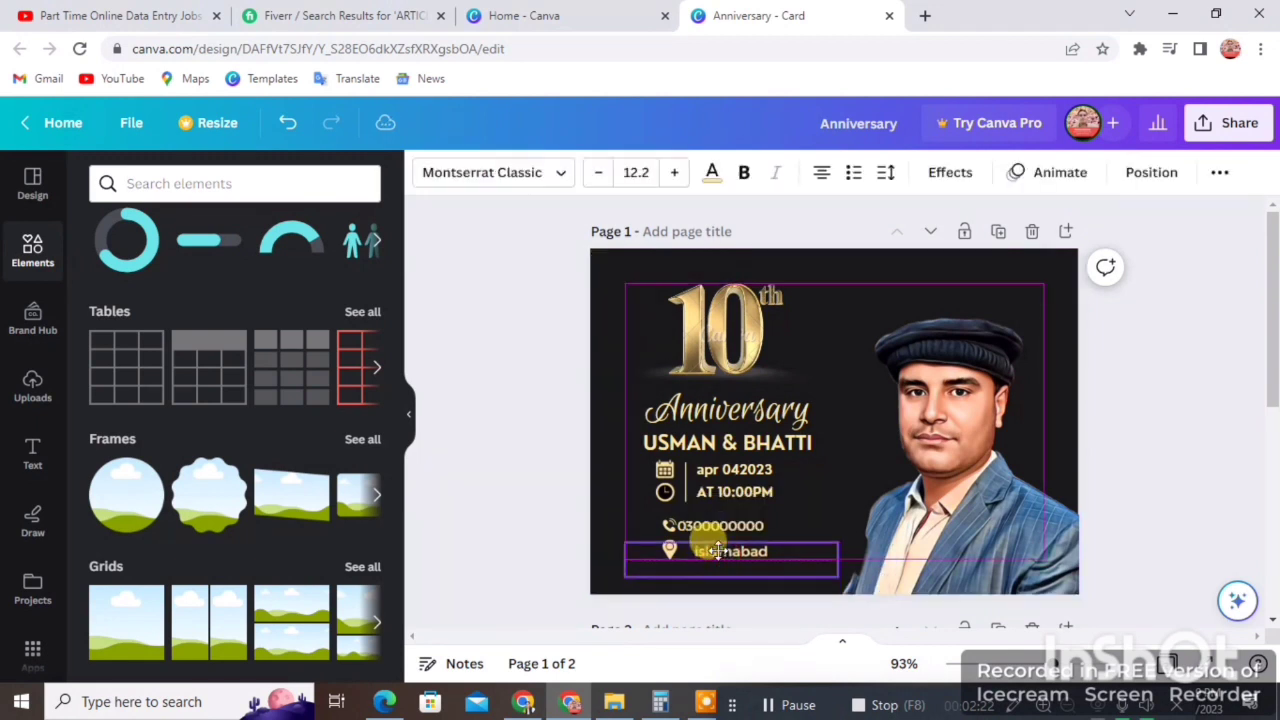
click(537, 457)
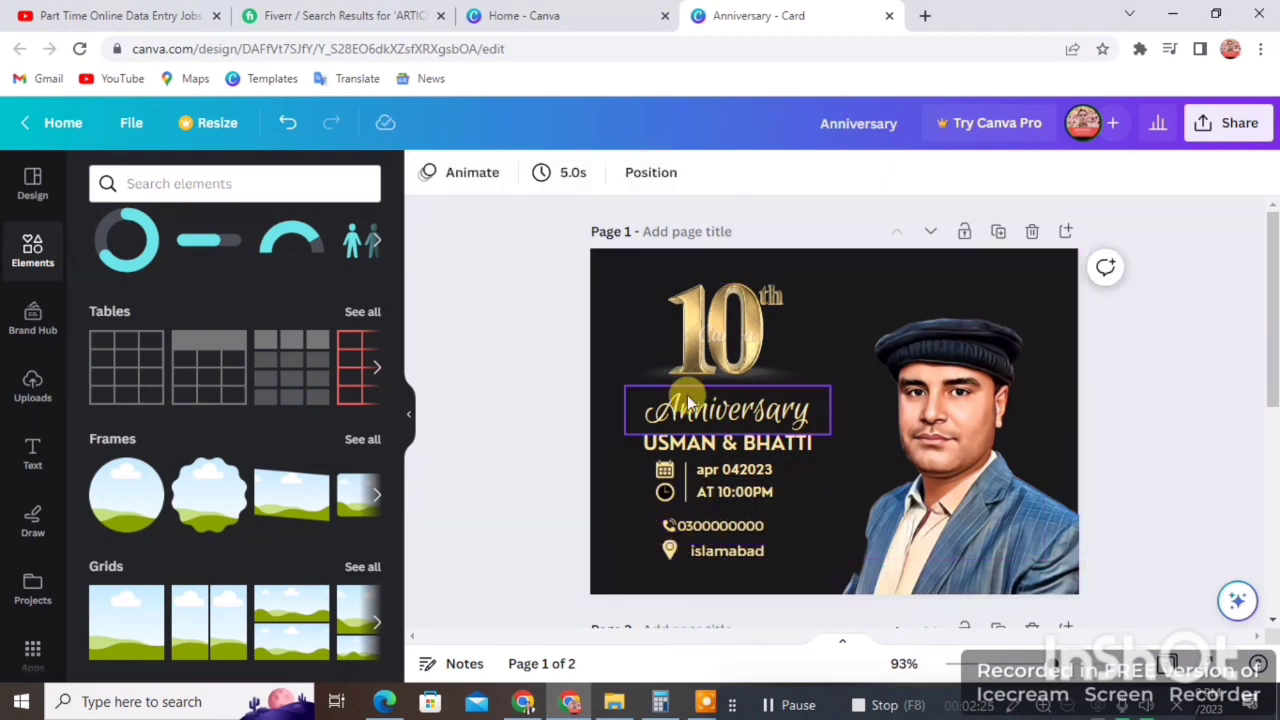
Enlarge the script Anniversary title above the names line so it extends beyond the names.
click(783, 412)
drag(832, 382, 866, 360)
click(541, 410)
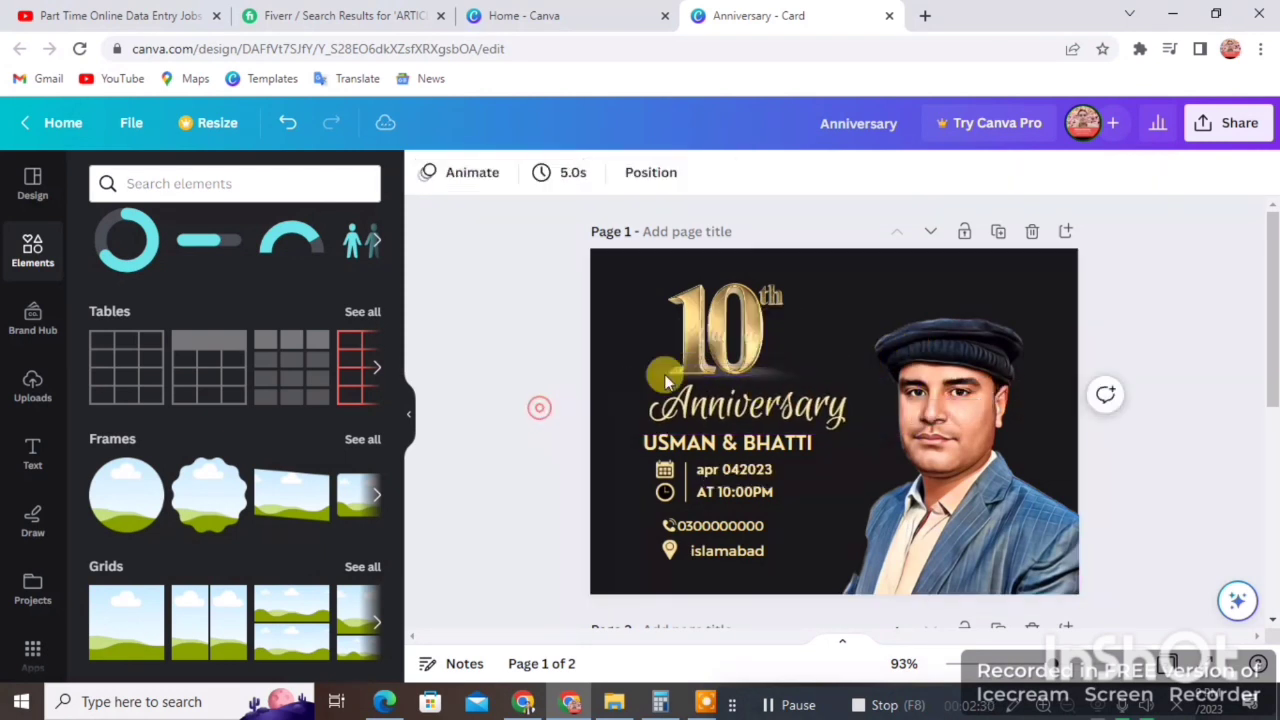
Enlarge the gold 10th graphic to about half the card's width and place it on the right half of the card.
drag(700, 340, 663, 337)
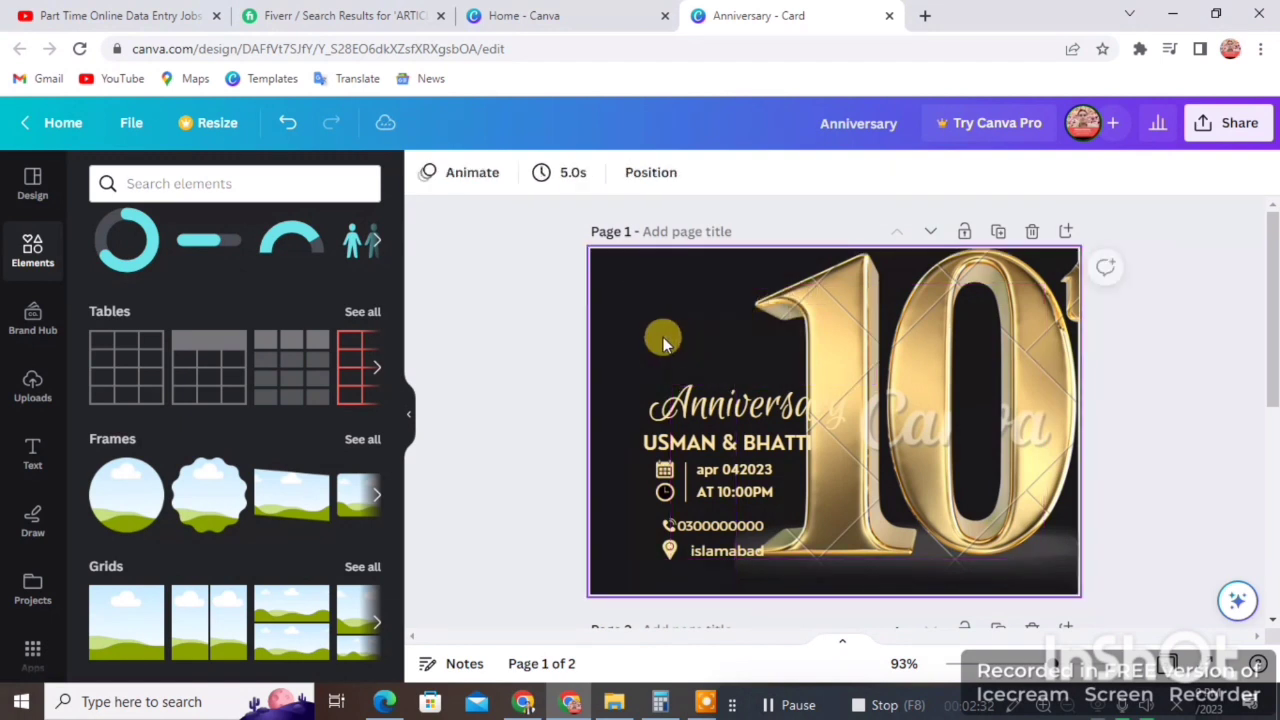
drag(857, 366, 797, 346)
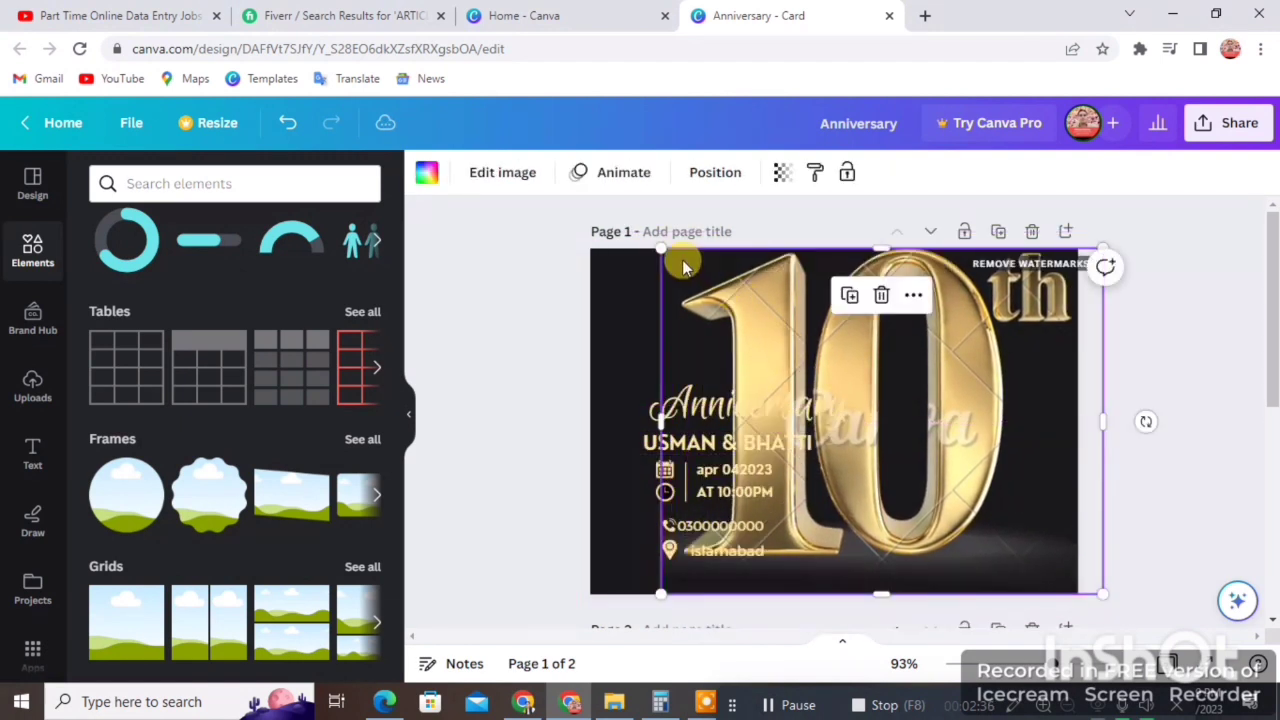
drag(663, 250, 944, 376)
click(1118, 354)
drag(1018, 478, 640, 361)
click(517, 352)
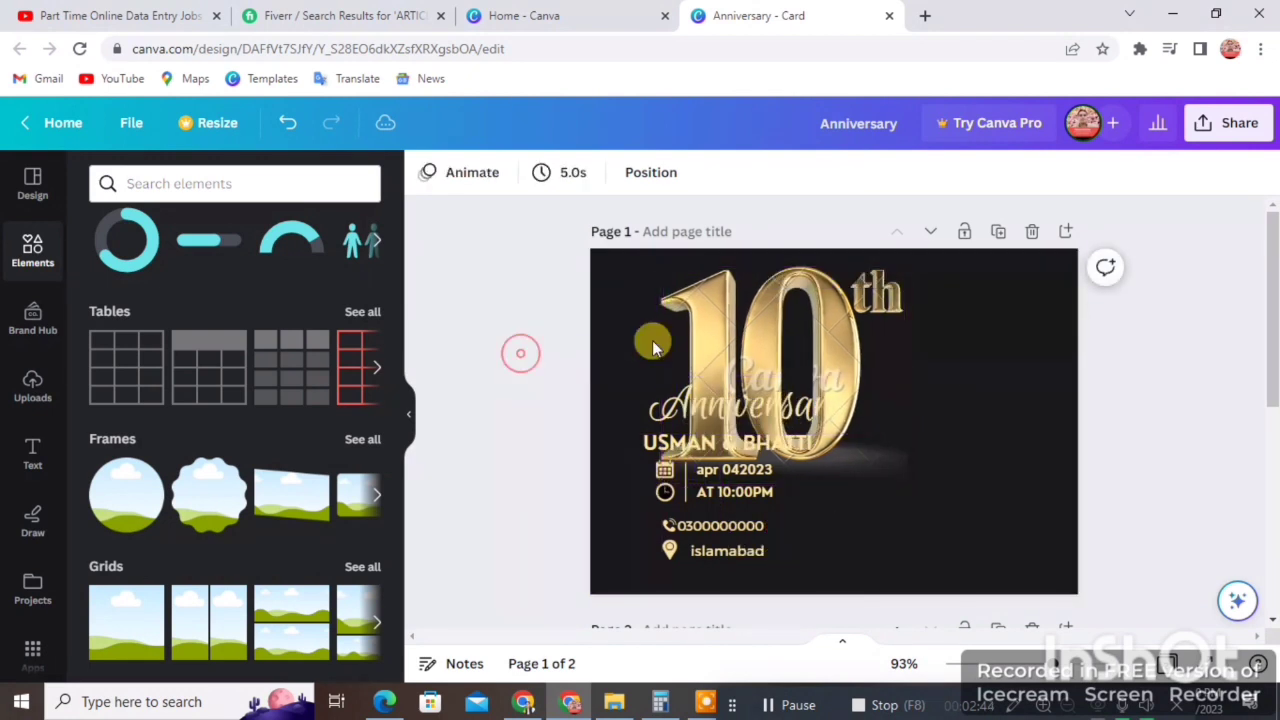
drag(786, 357, 934, 352)
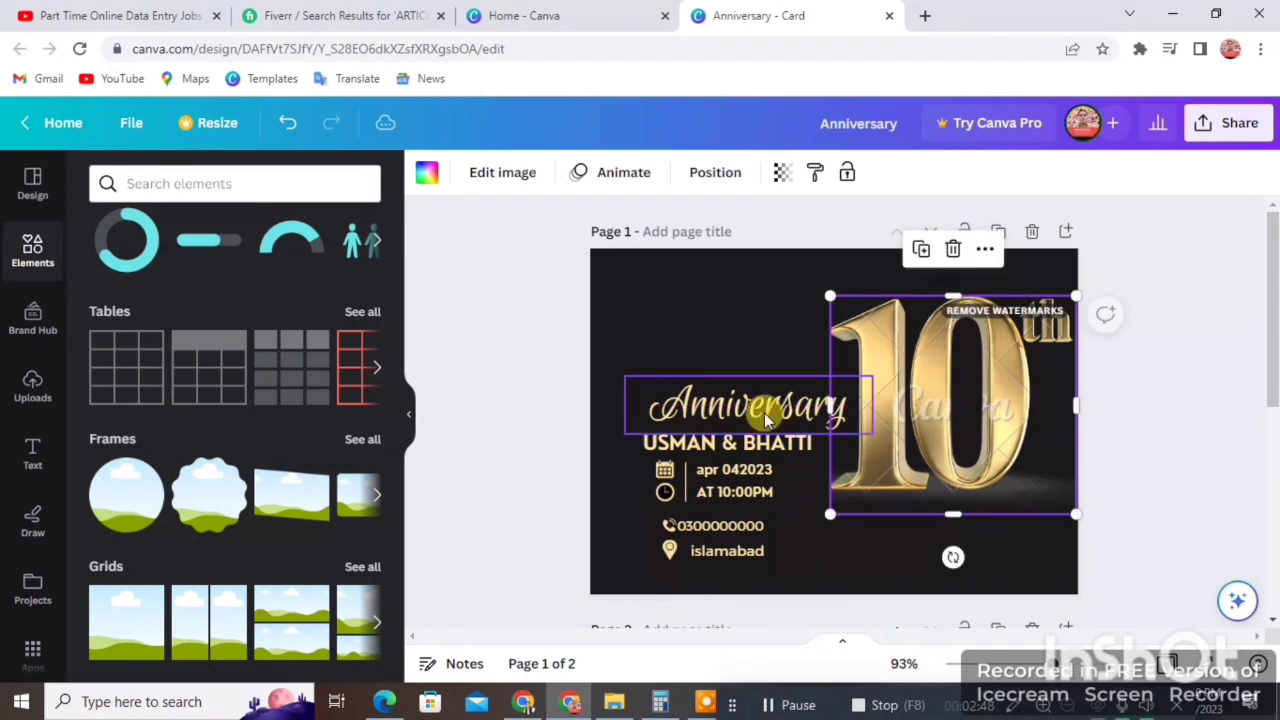
click(505, 393)
Move the Anniversary title, the names line and the date and time group up into the space above them.
drag(703, 375, 688, 322)
drag(704, 440, 710, 388)
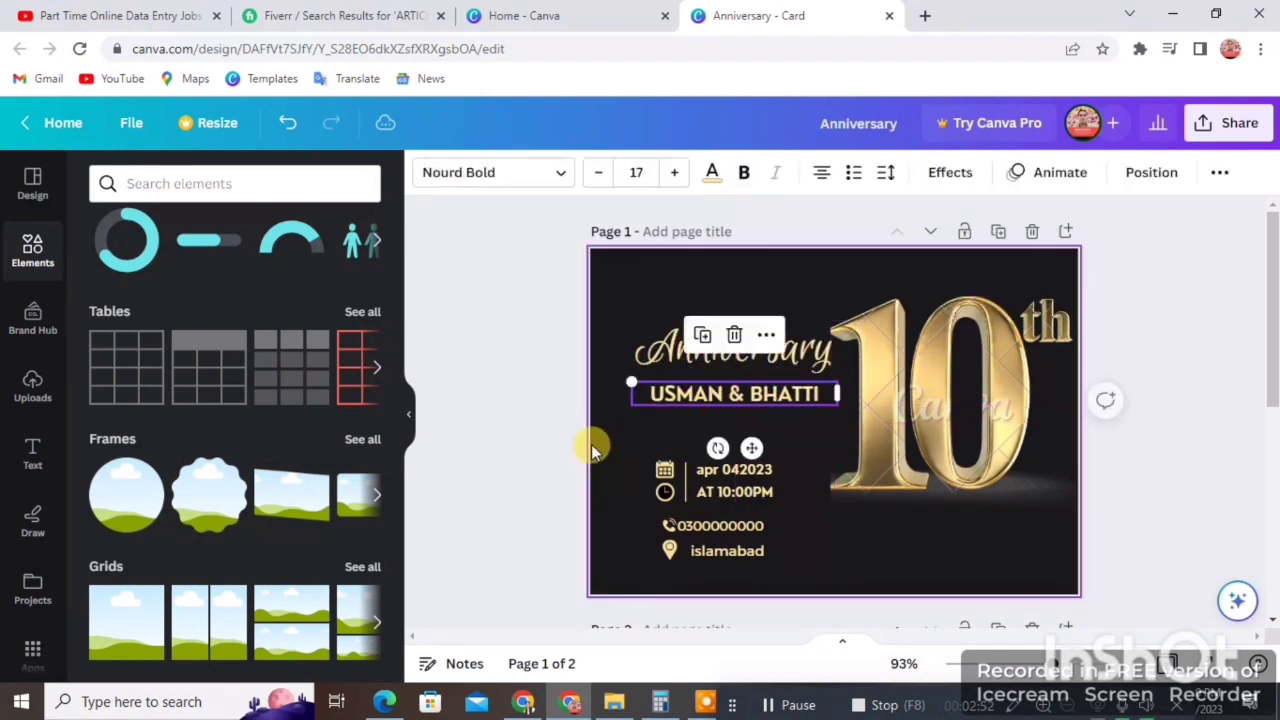
click(540, 440)
drag(718, 490, 724, 436)
click(540, 470)
Move the phone number, the islamabad text and their icons up beneath the date and time group, each icon before its text.
drag(694, 525, 707, 471)
click(555, 481)
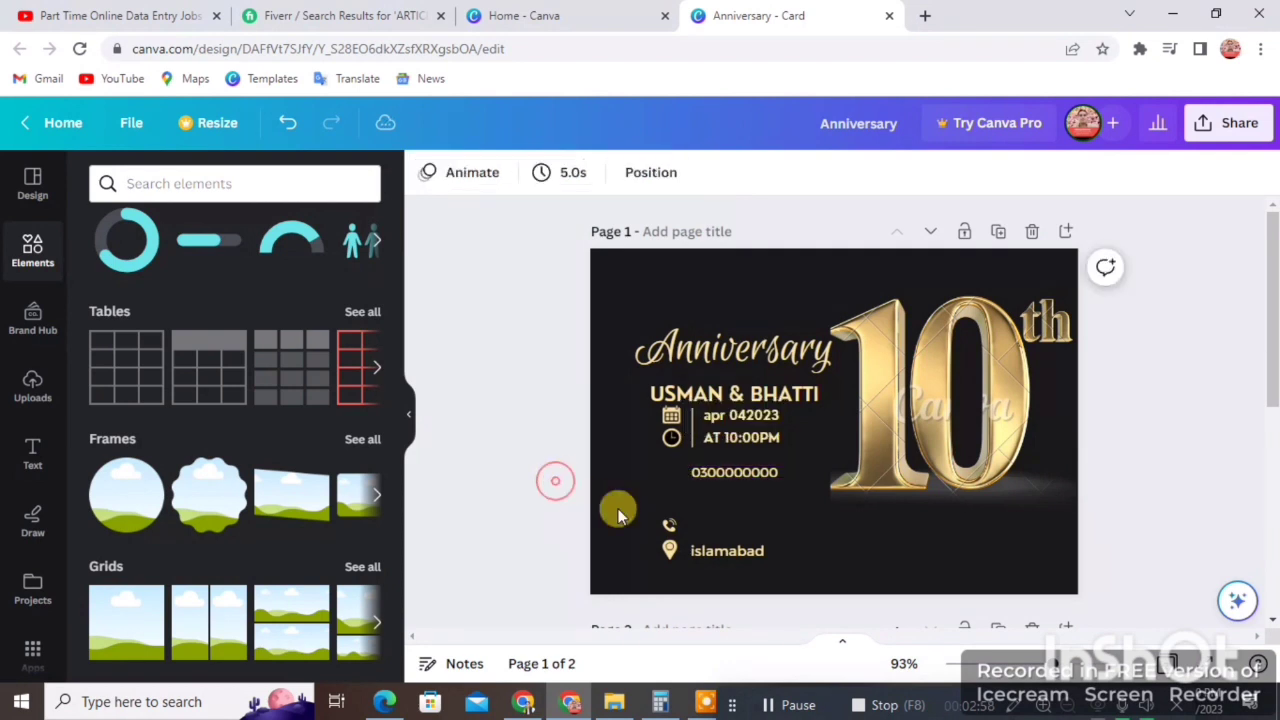
drag(668, 522, 671, 472)
click(557, 506)
drag(726, 557, 733, 503)
click(655, 556)
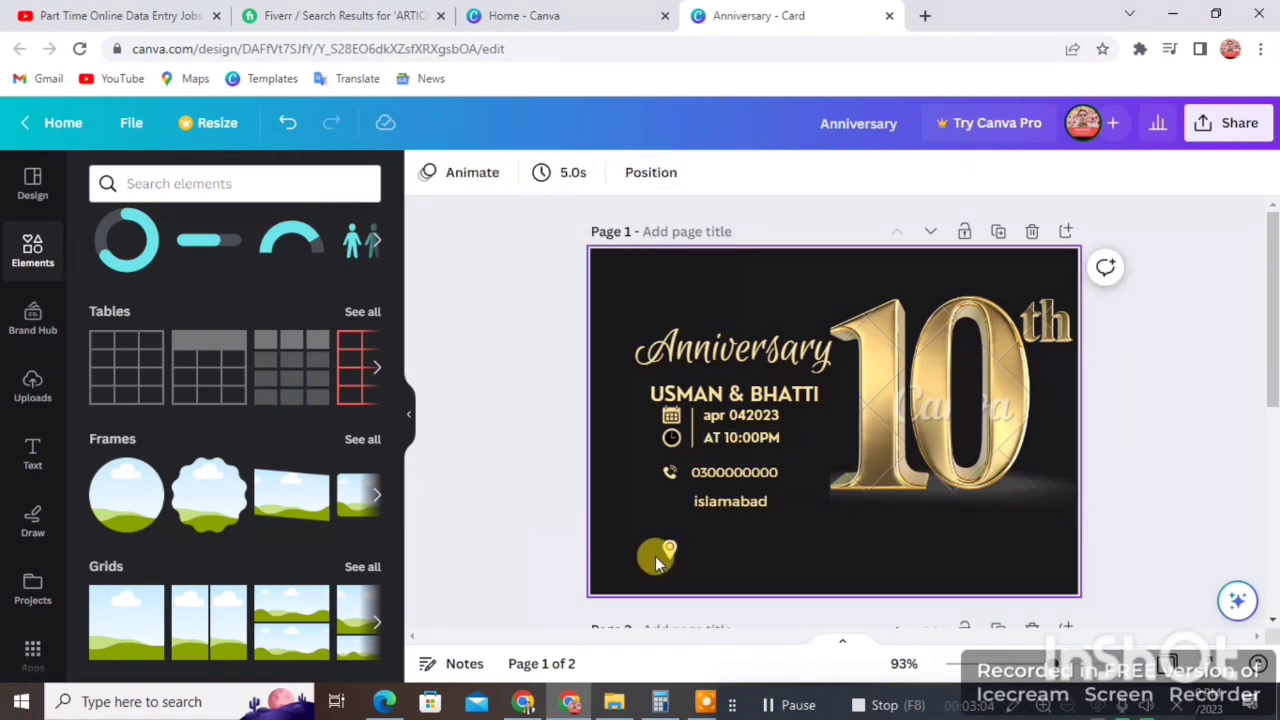
drag(666, 546, 670, 503)
click(526, 494)
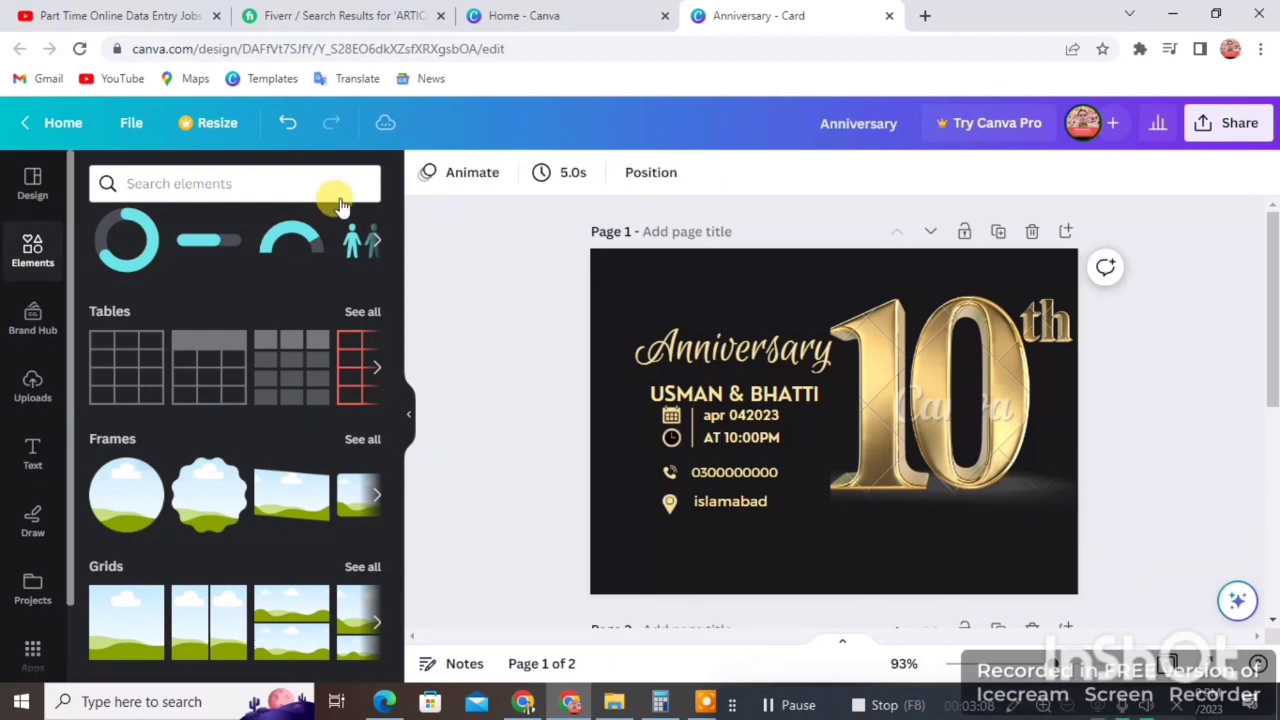
click(1190, 672)
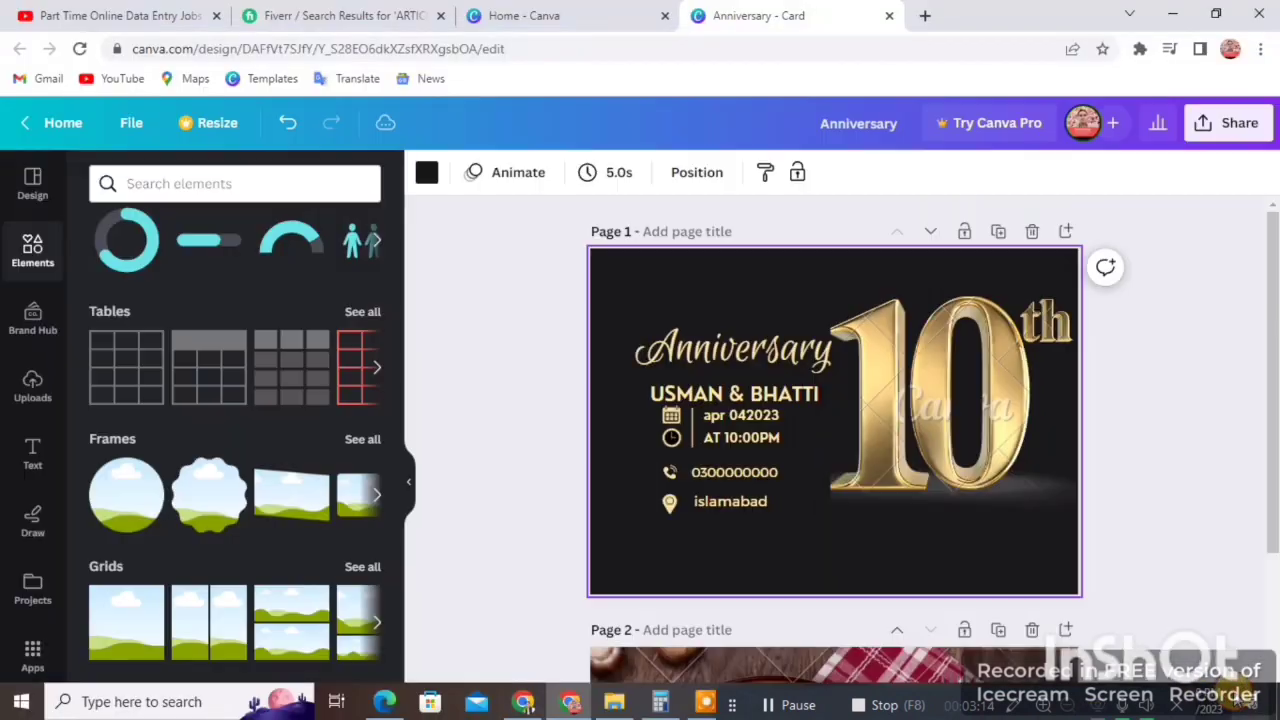
click(1252, 708)
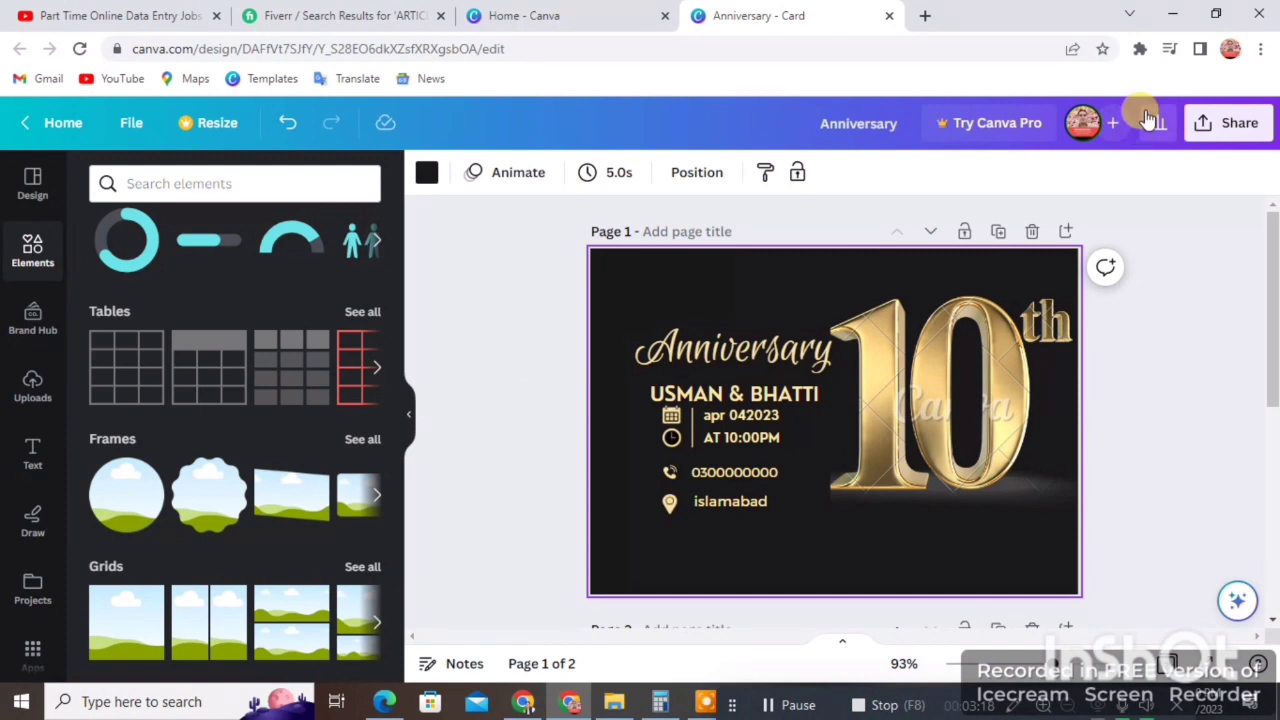
Try to download all pages of the card design as JPG files.
click(1205, 125)
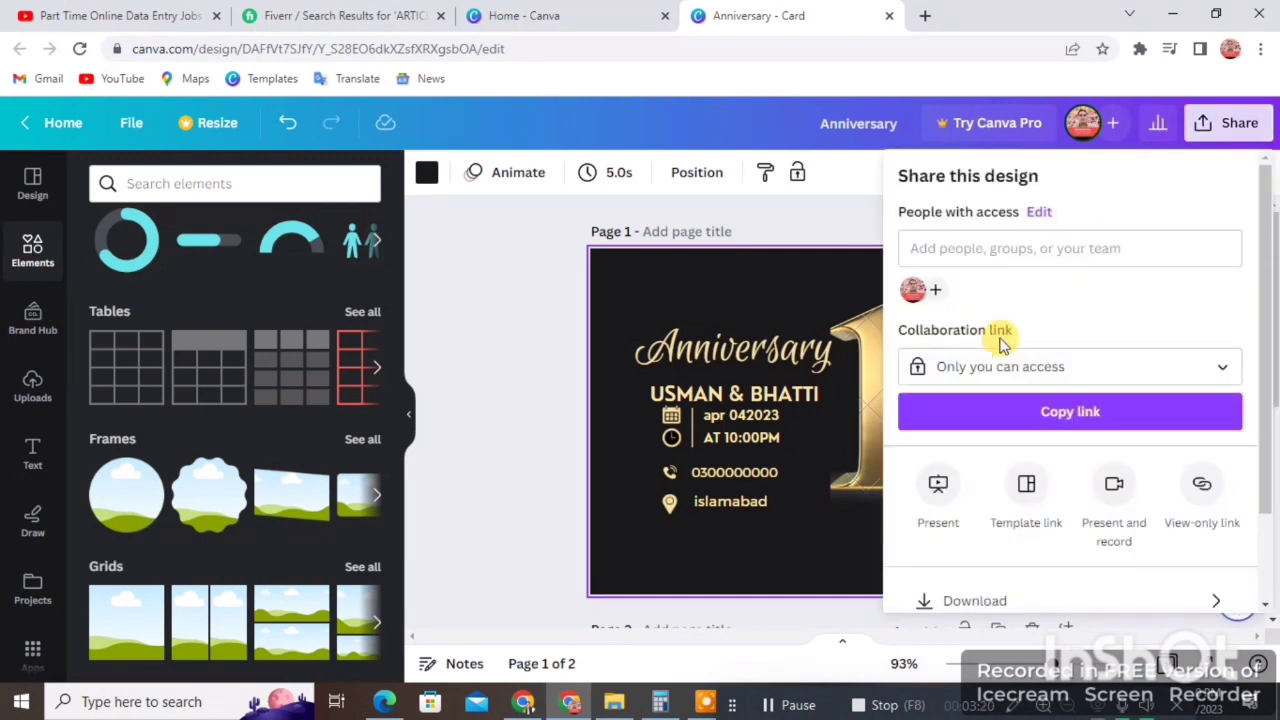
scroll(988, 470, down, 2)
click(996, 500)
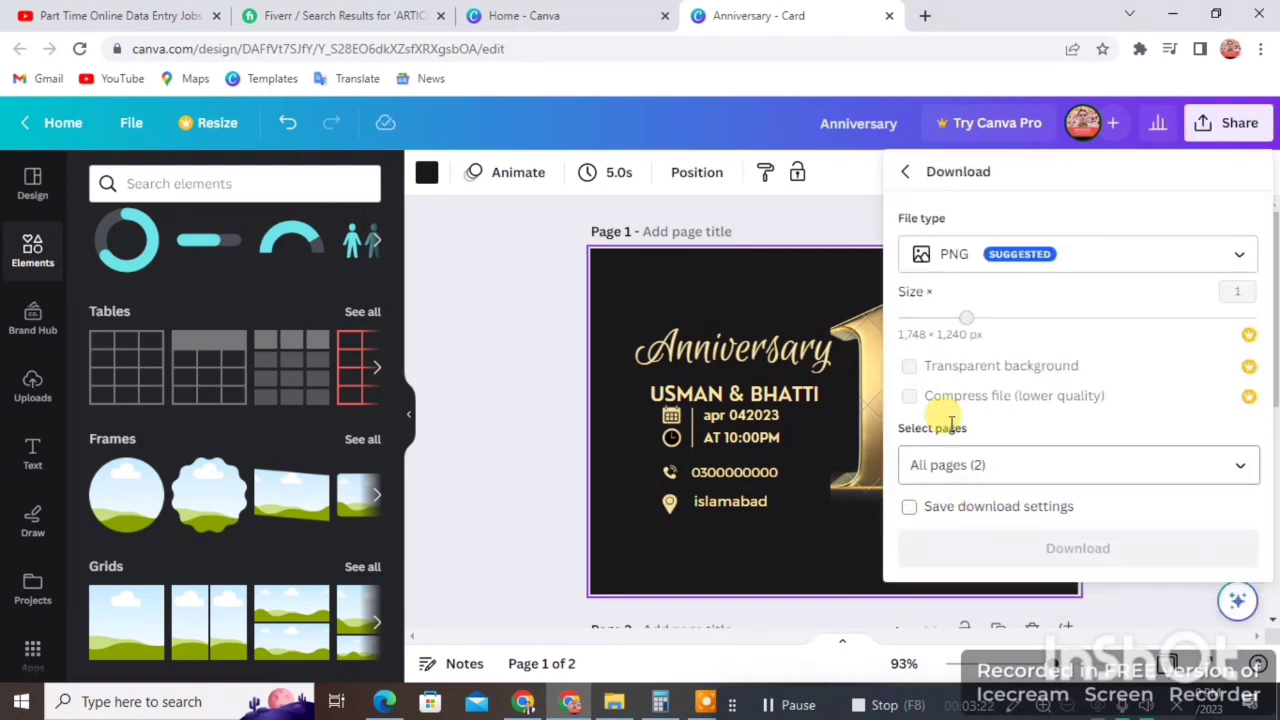
click(946, 254)
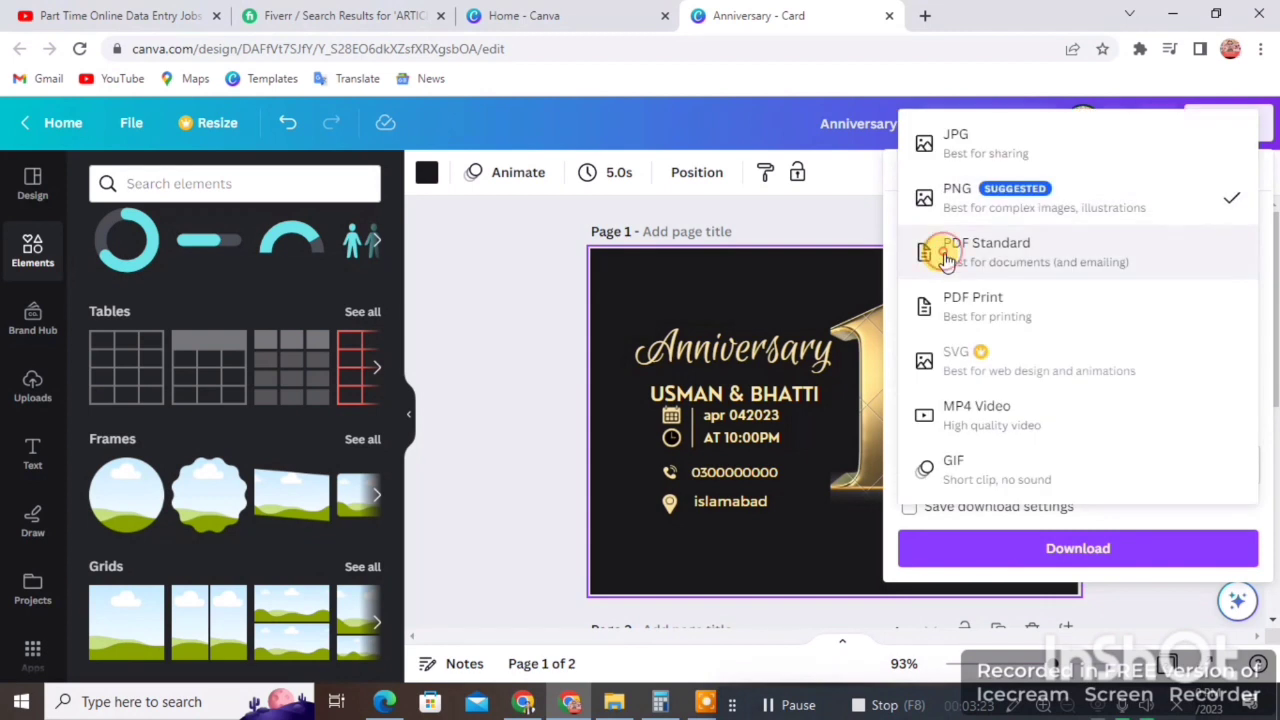
click(966, 137)
click(980, 562)
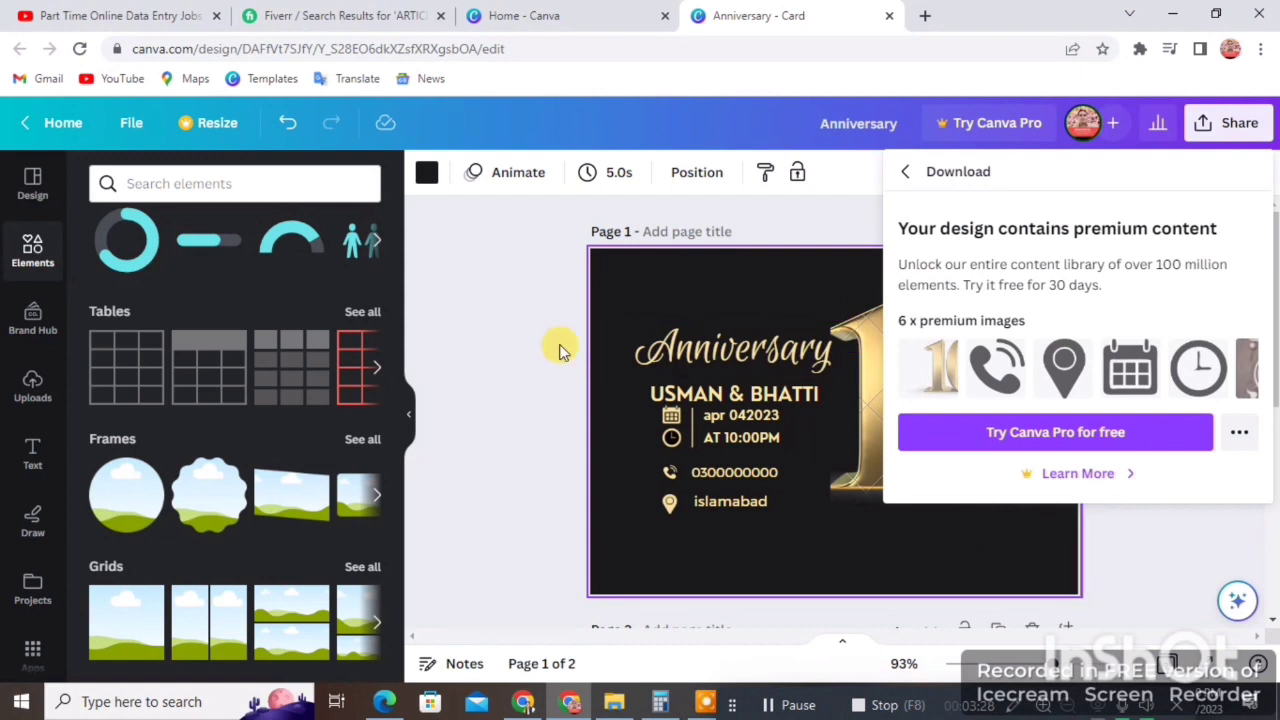
click(527, 338)
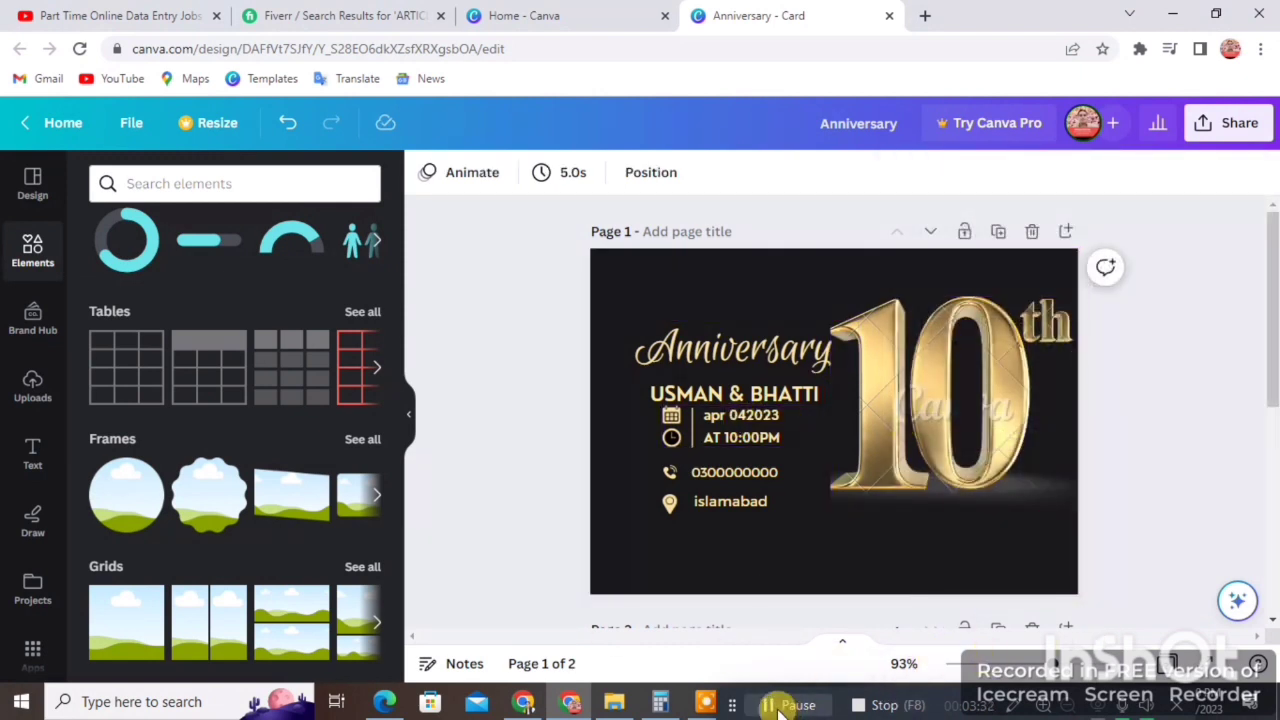
Switch to Fiverr, search the services for "wedding card" and browse the listed gigs with their starting prices.
click(372, 10)
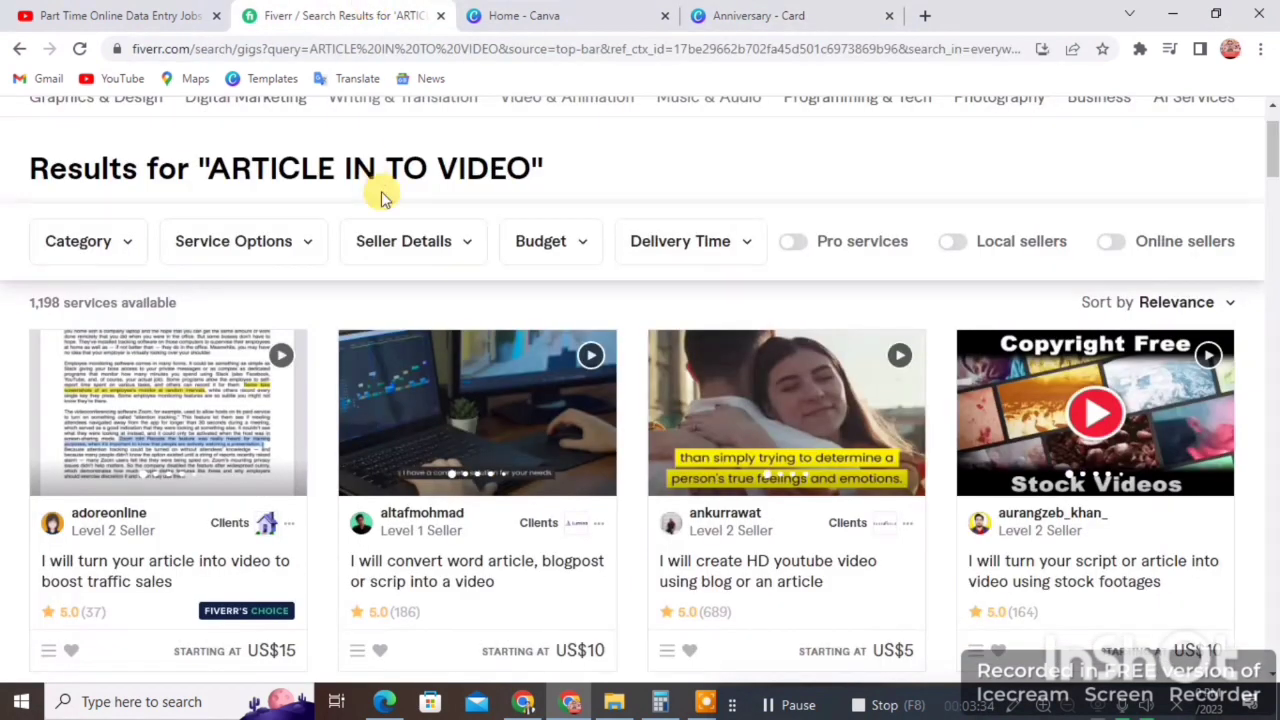
scroll(381, 196, up, 2)
click(415, 132)
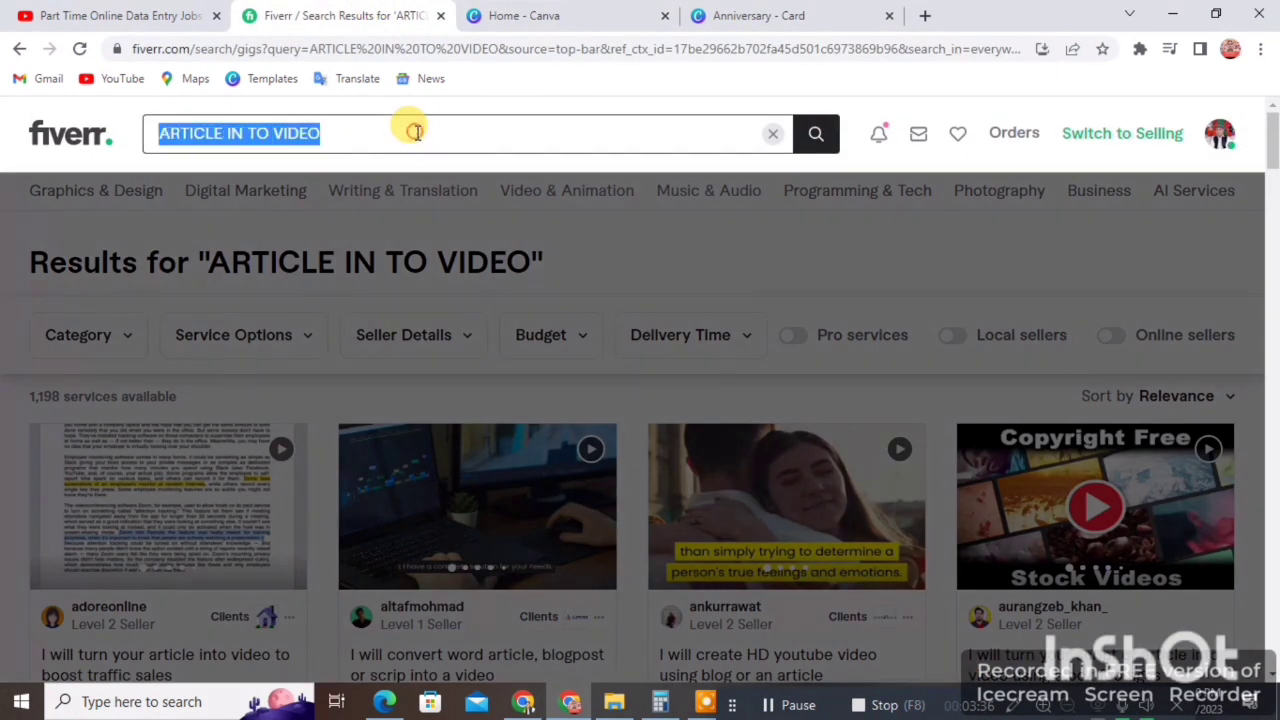
key(BackSpace)
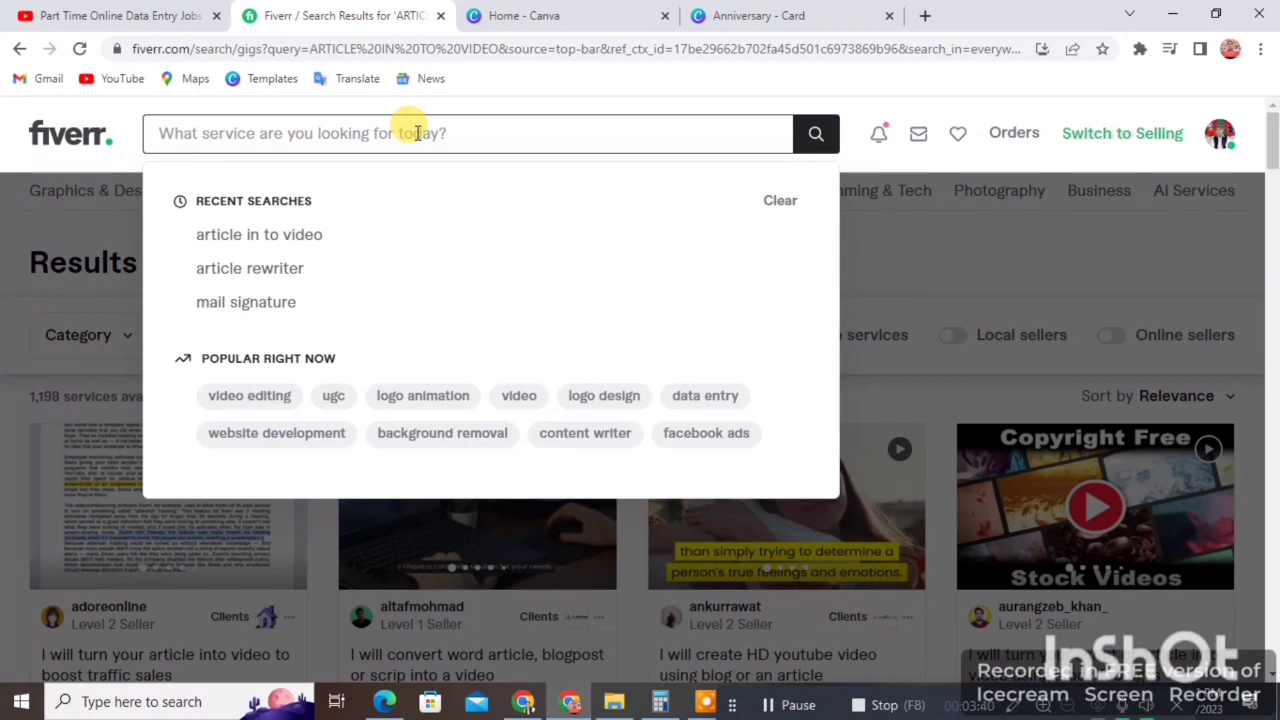
text(wedding ca)
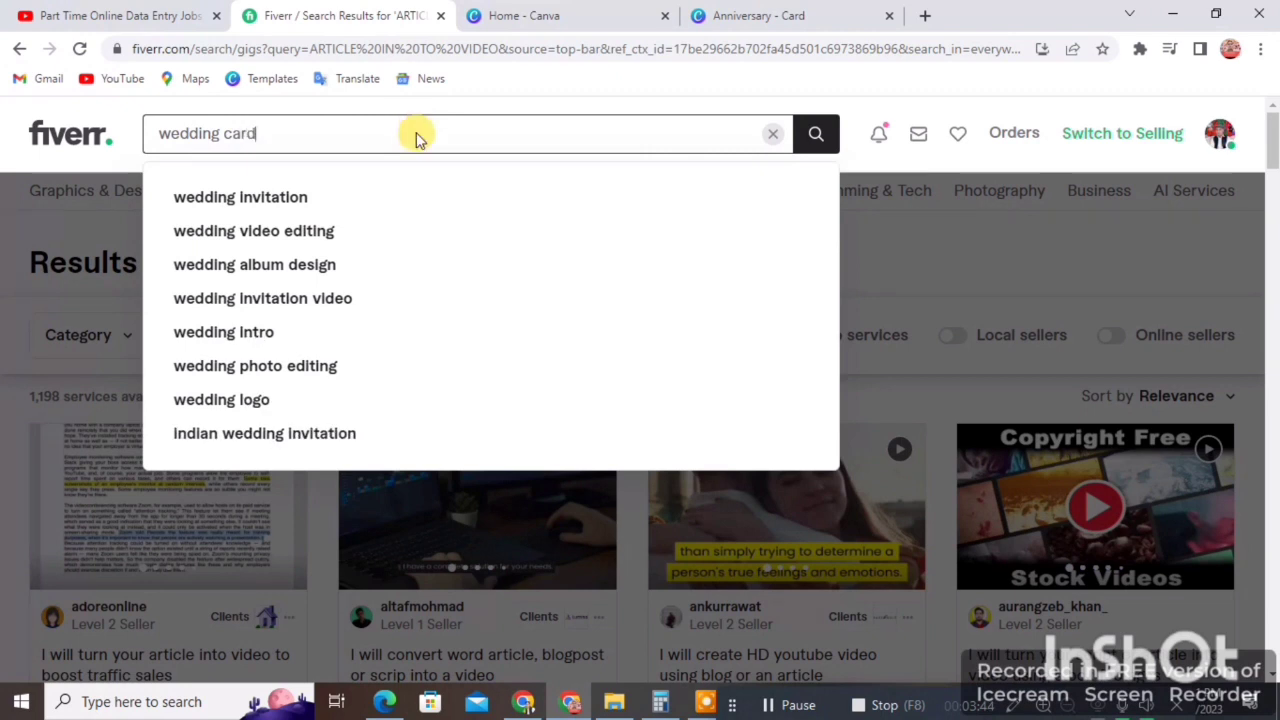
text(rd)
key(Return)
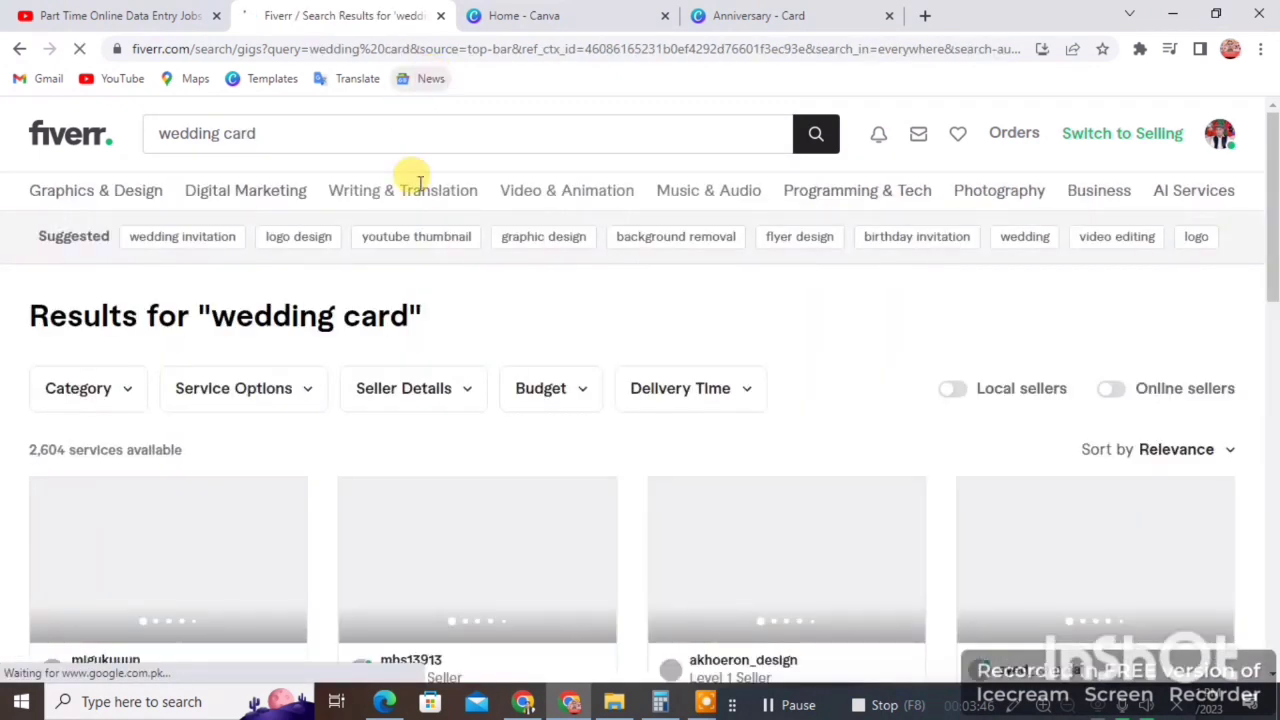
scroll(350, 385, down, 2)
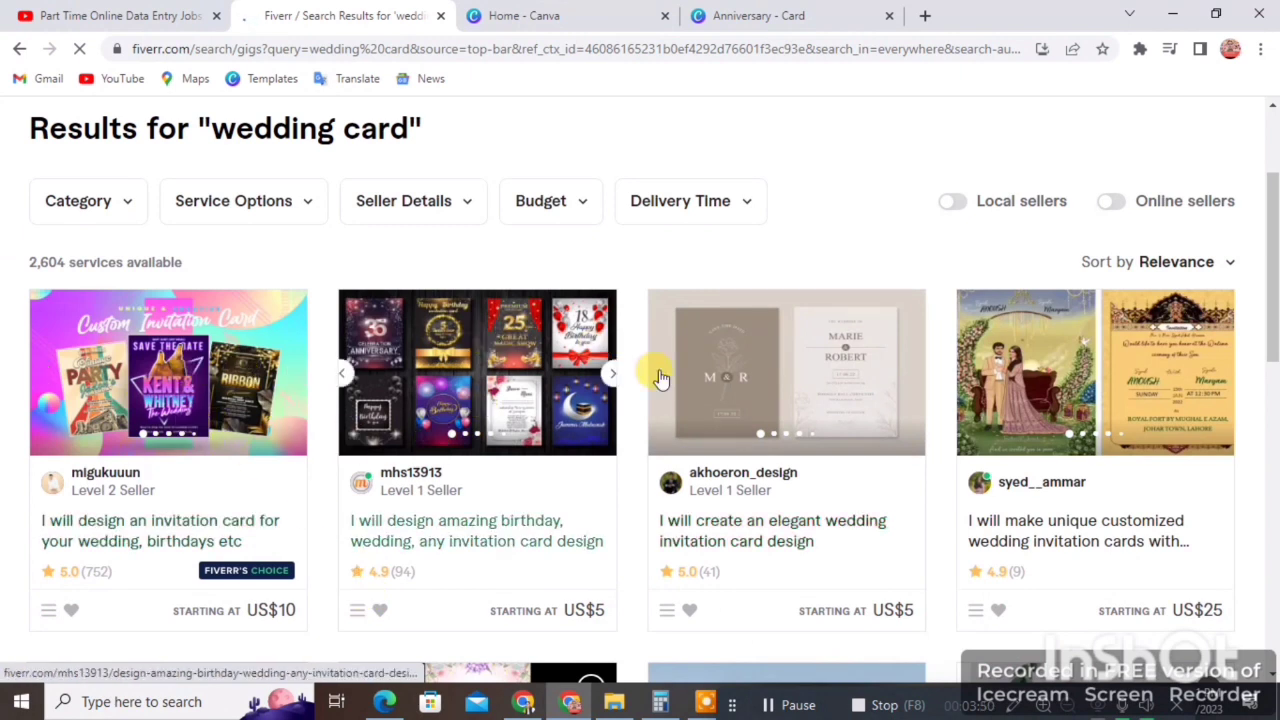
scroll(990, 492, down, 3)
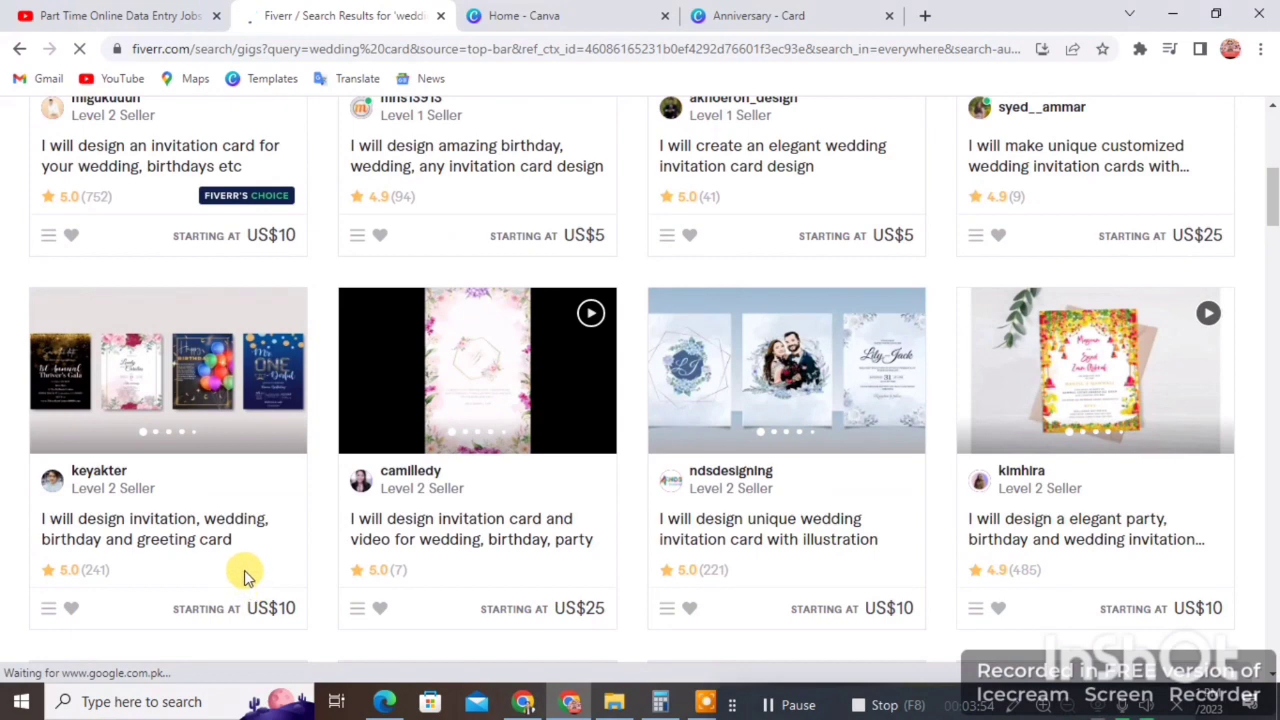
Browse the wedding card gigs and open the US$10 gig for an elegant party, birthday and wedding invitation card.
scroll(245, 575, down, 3)
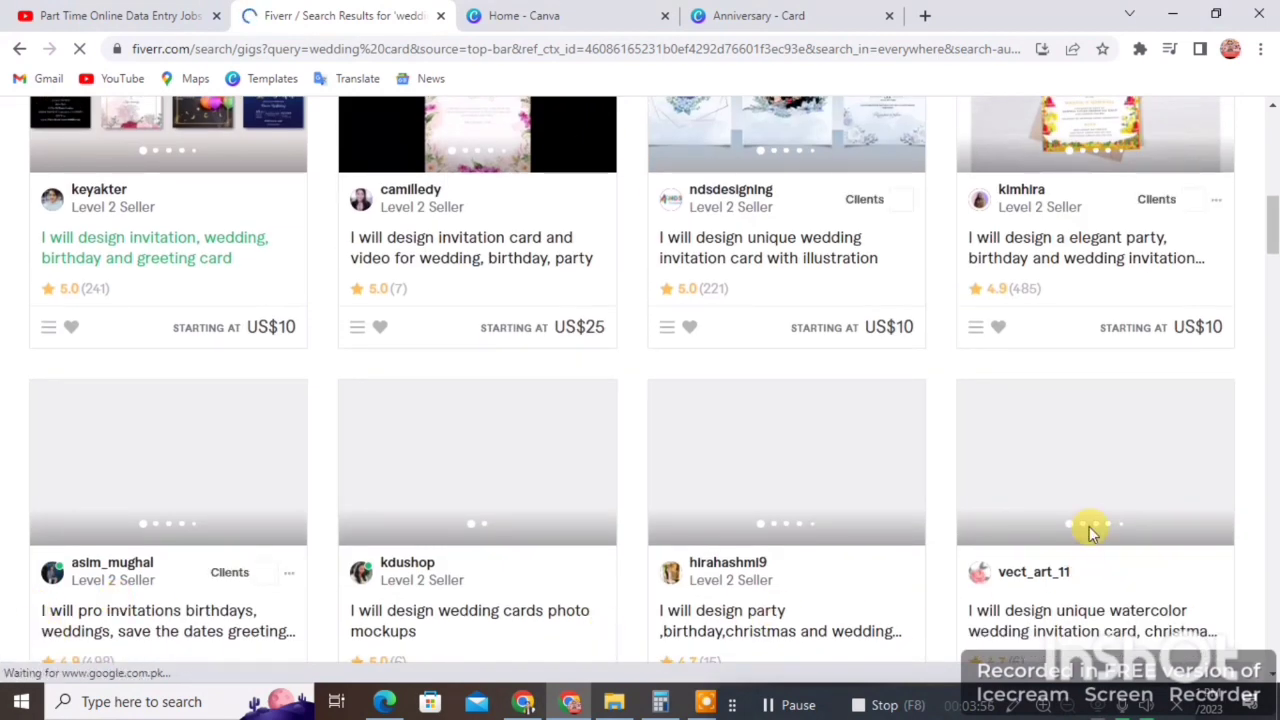
scroll(1050, 470, up, 3)
scroll(1056, 466, up, 2)
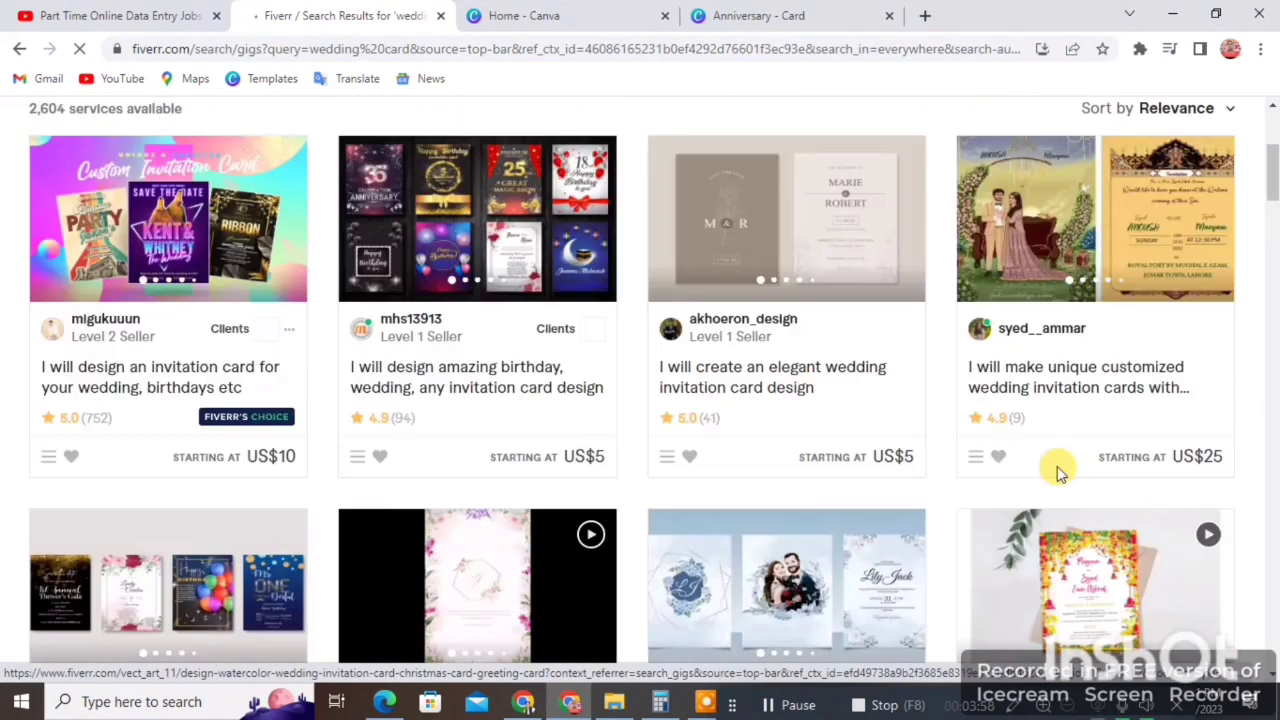
scroll(1057, 466, up, 4)
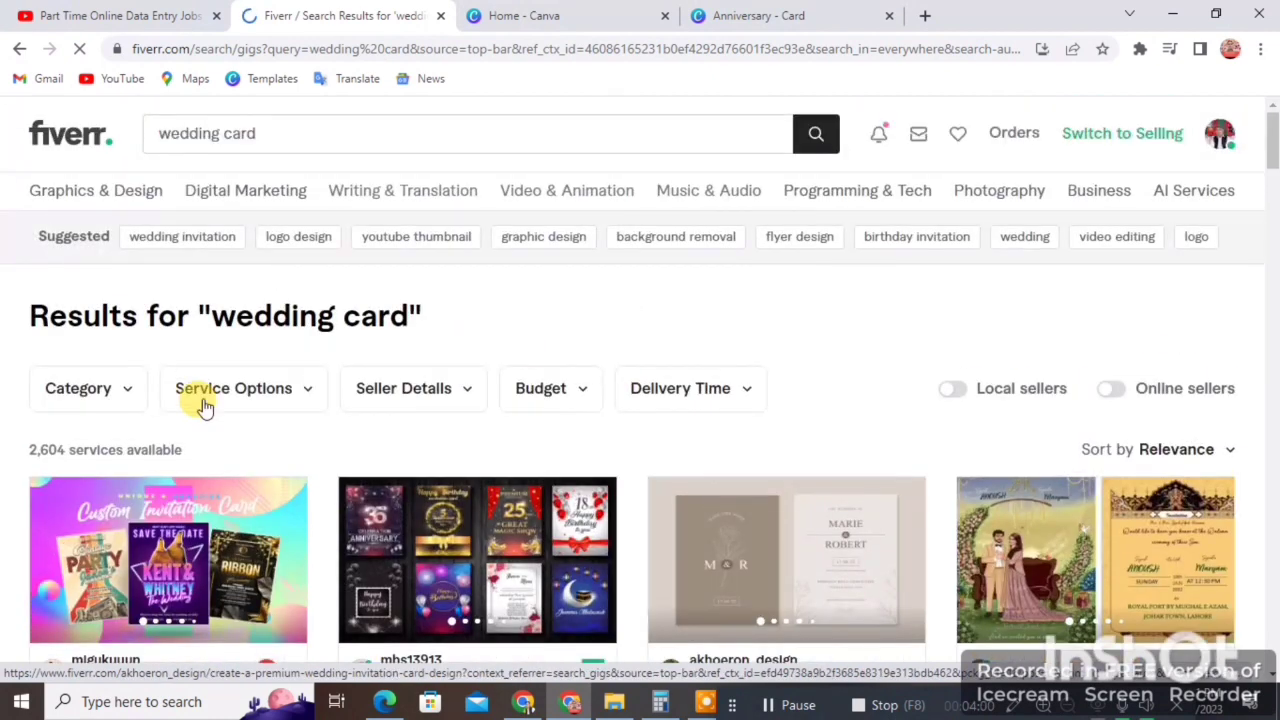
scroll(460, 490, down, 4)
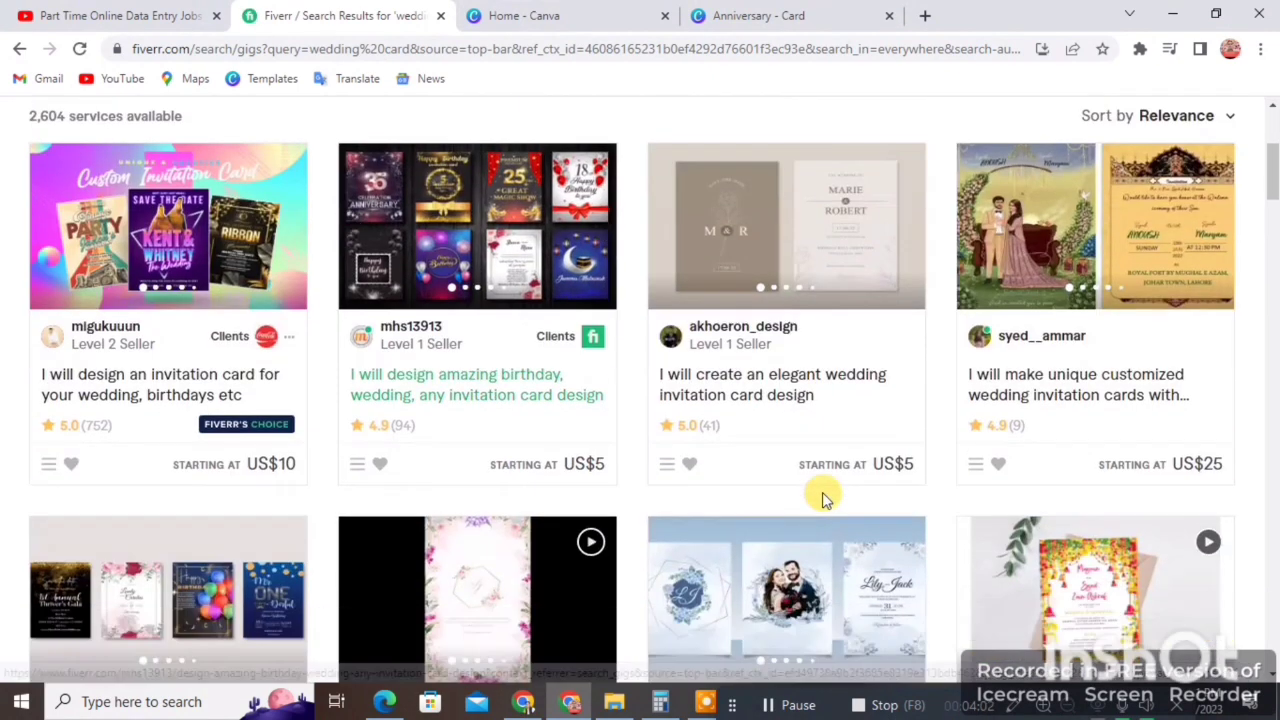
scroll(822, 500, down, 3)
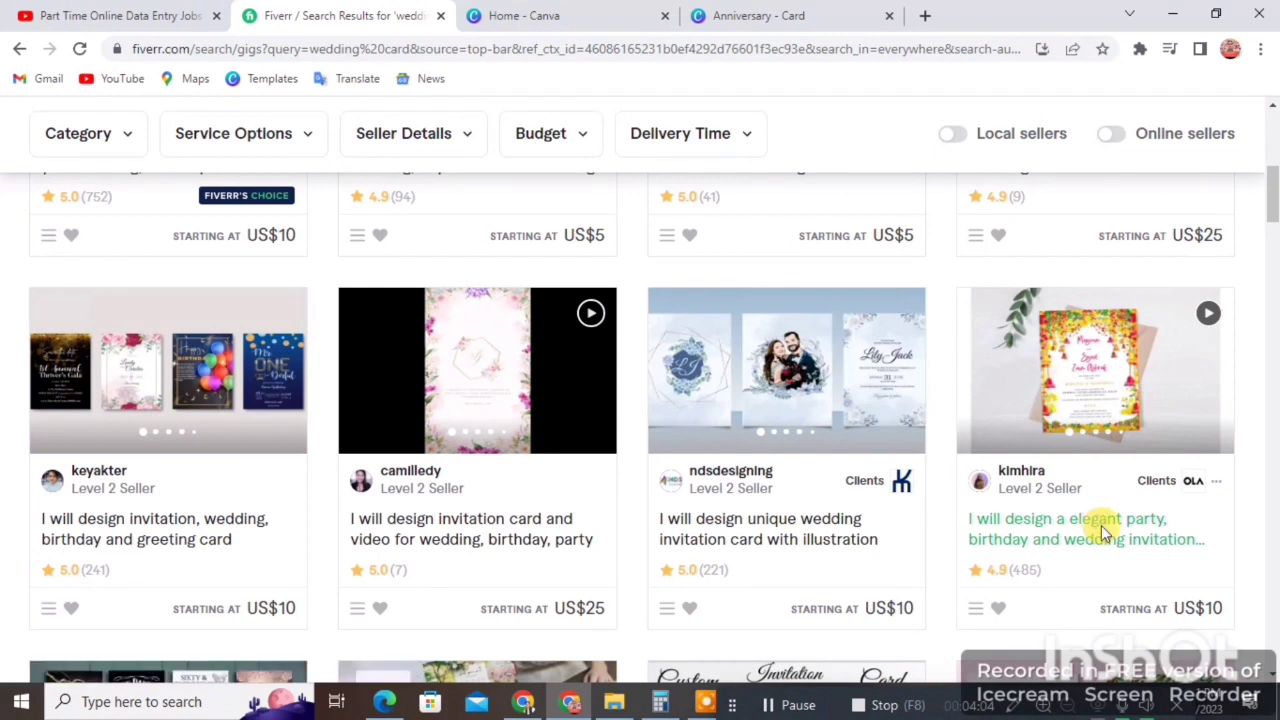
click(1103, 532)
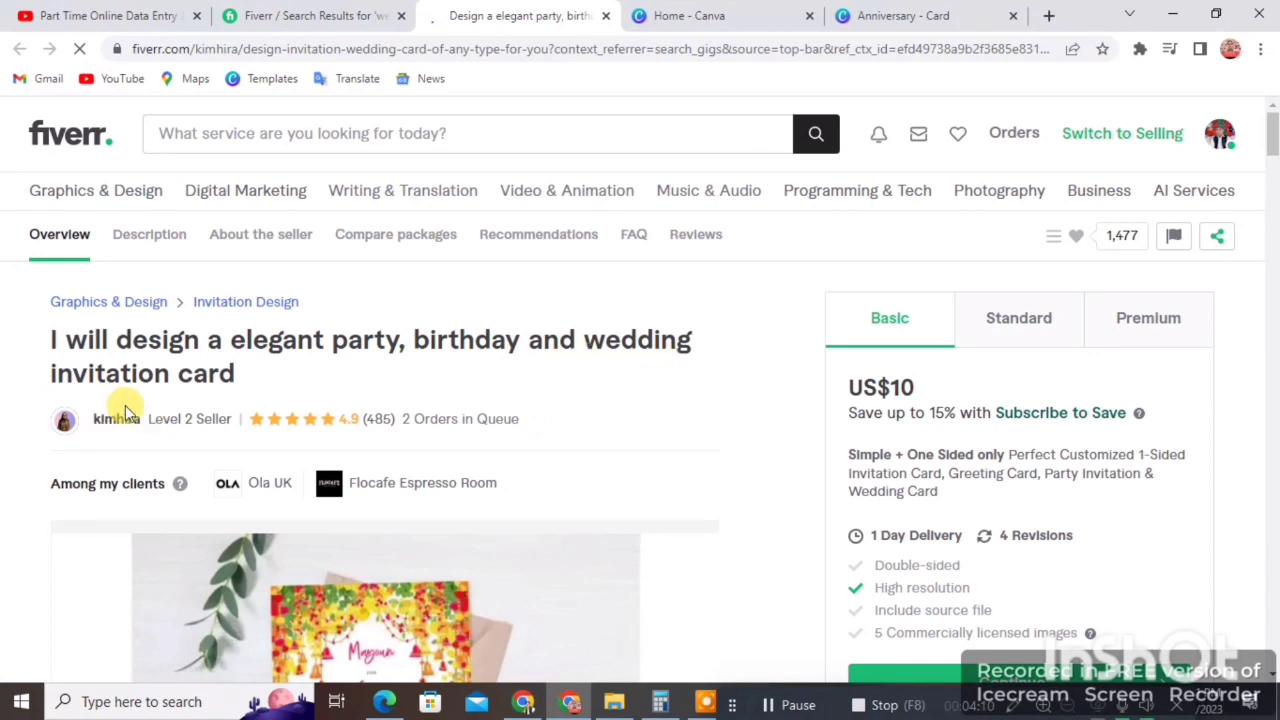
View the gig's Basic package details and go to the next sample image in its gallery.
scroll(480, 378, down, 2)
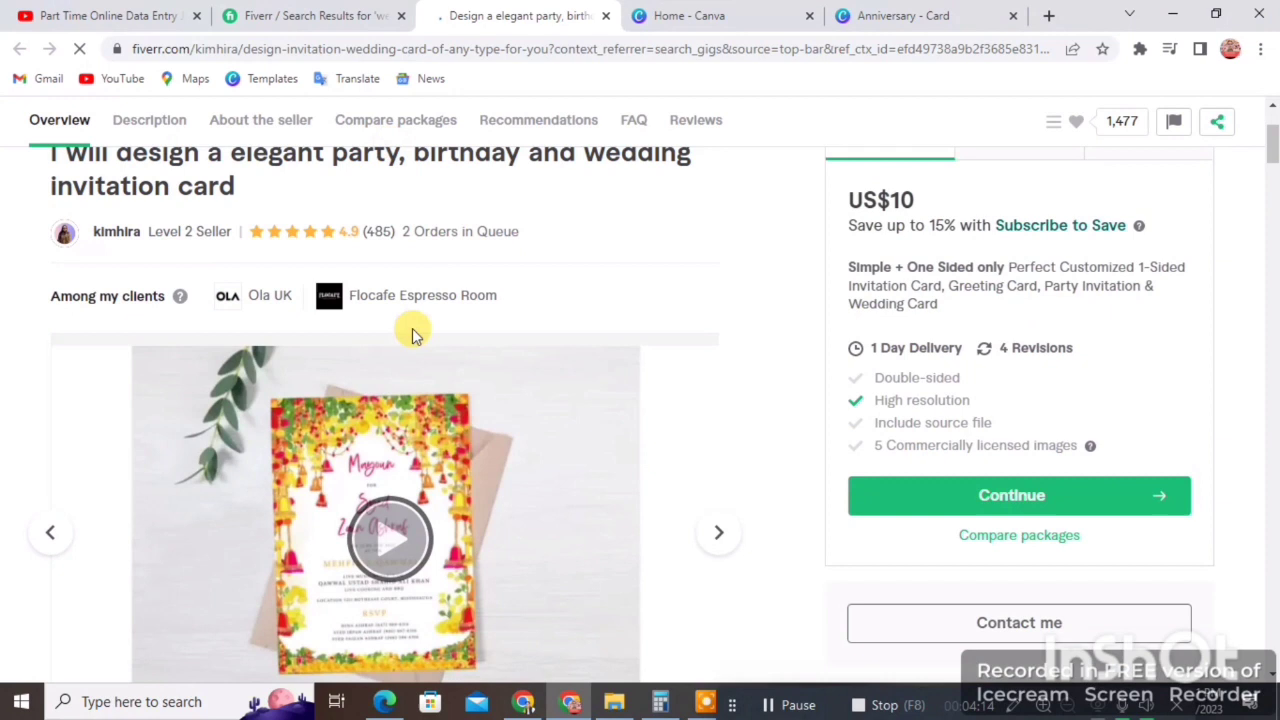
scroll(401, 418, down, 1)
scroll(401, 418, down, 1)
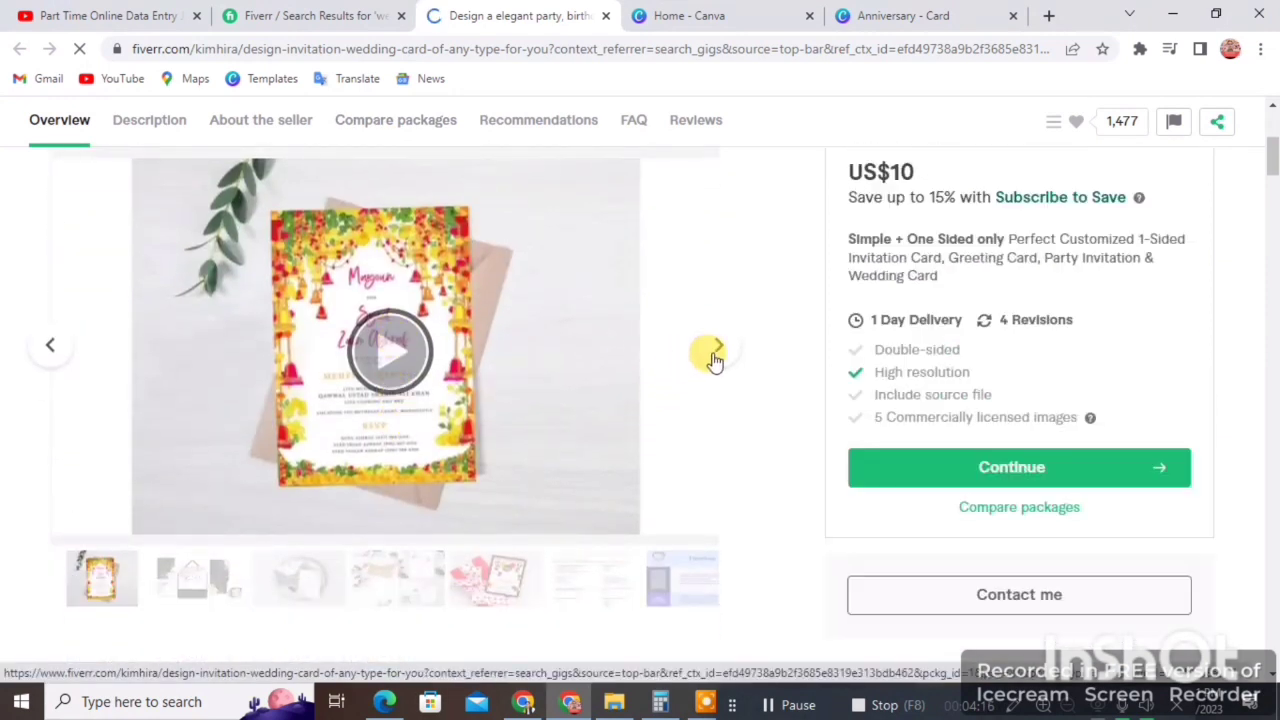
click(716, 354)
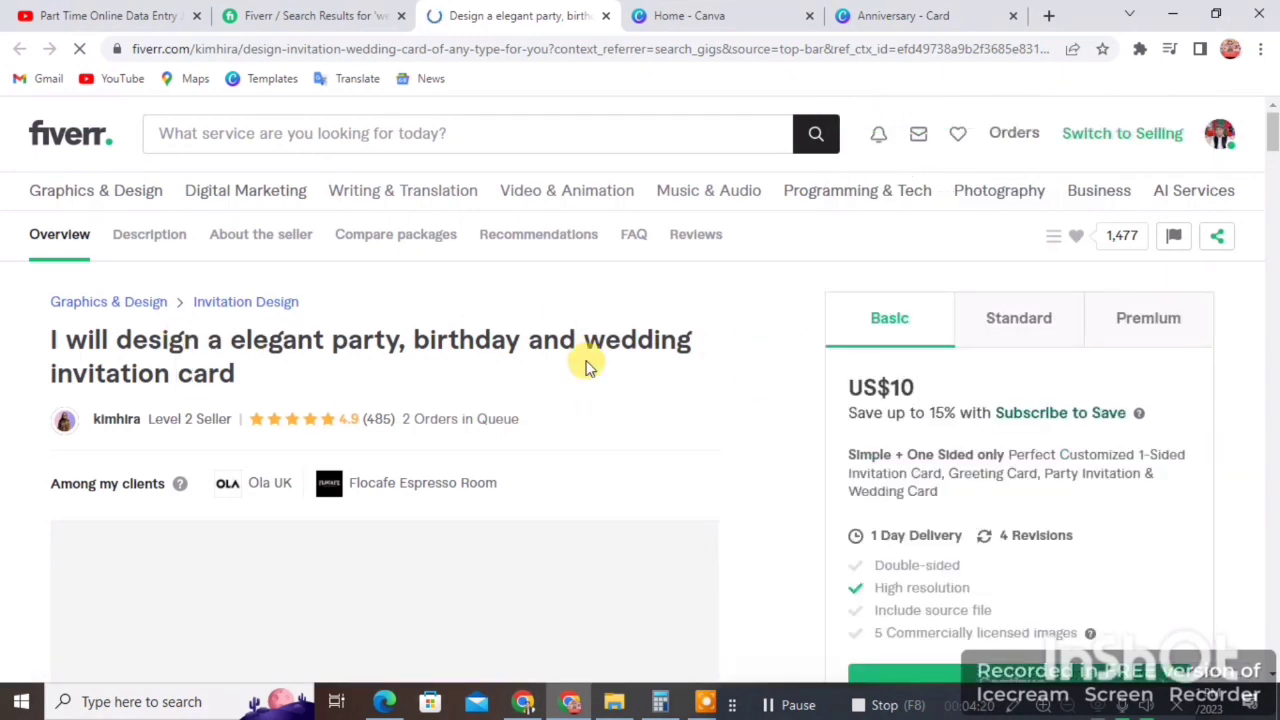
Read through the gig's description, file formats and seller section, and return to the overview with the package price.
scroll(440, 380, down, 2)
scroll(460, 396, down, 8)
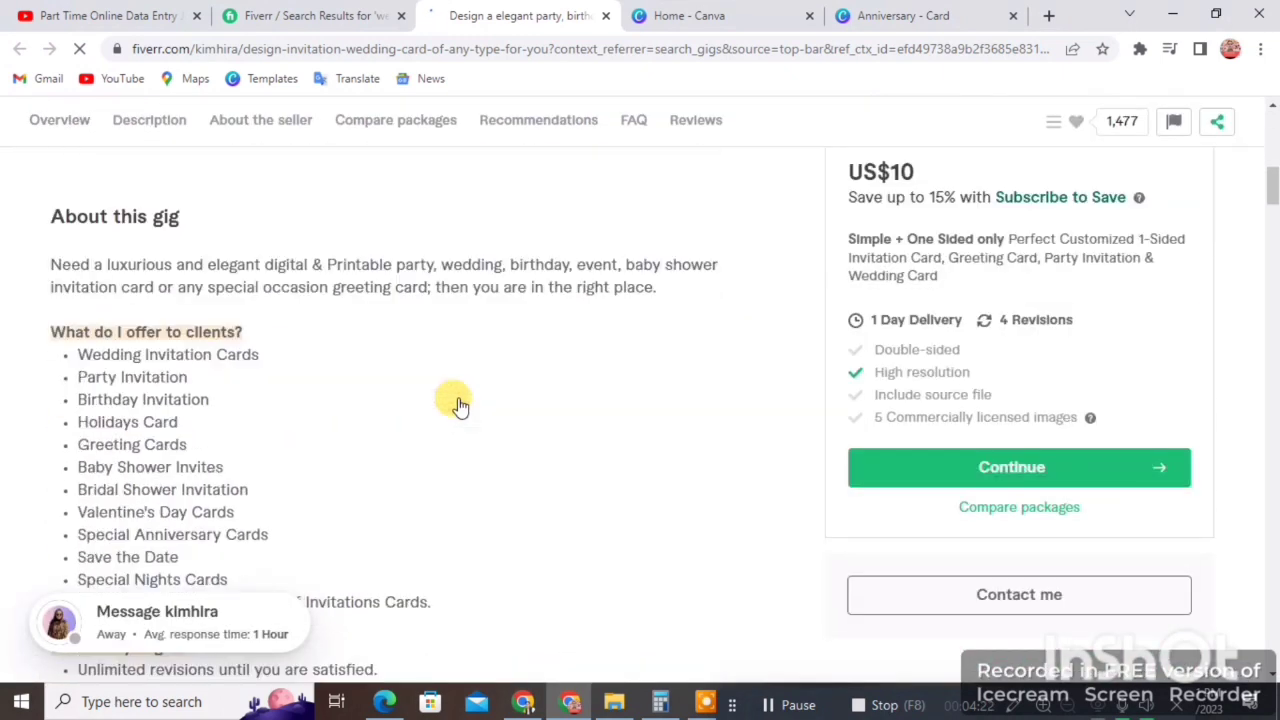
scroll(443, 449, down, 3)
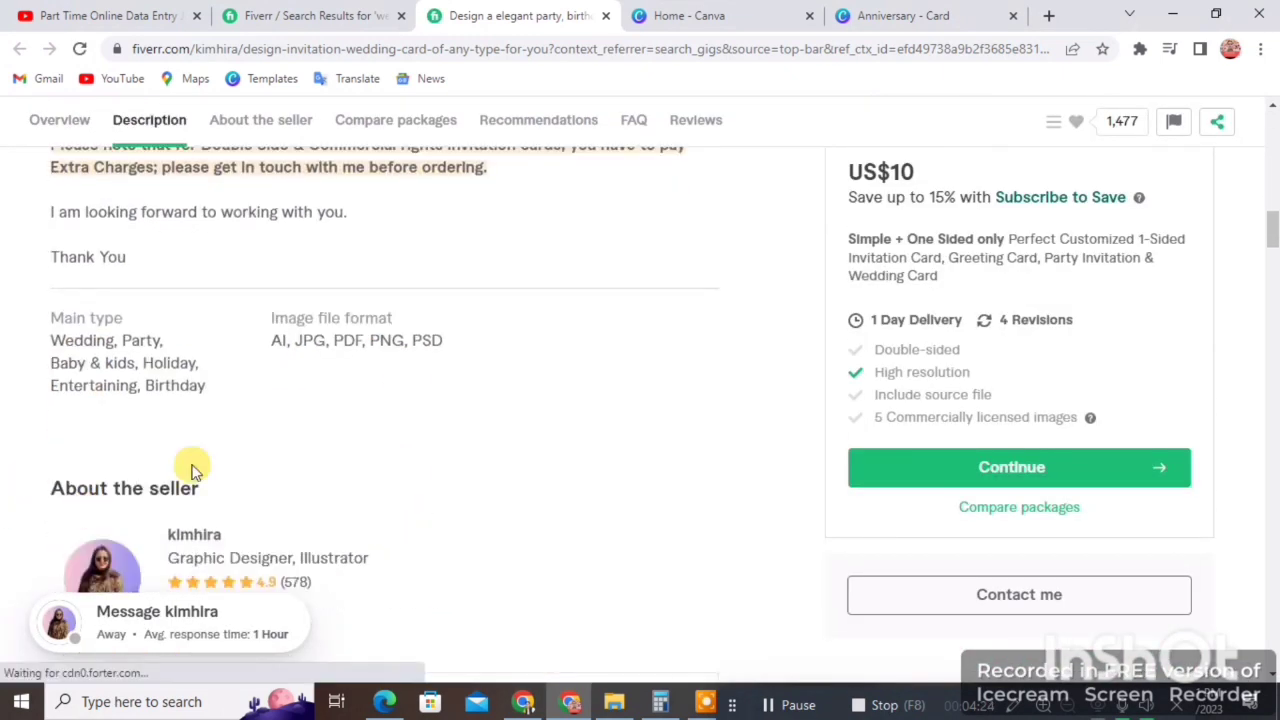
scroll(471, 471, up, 10)
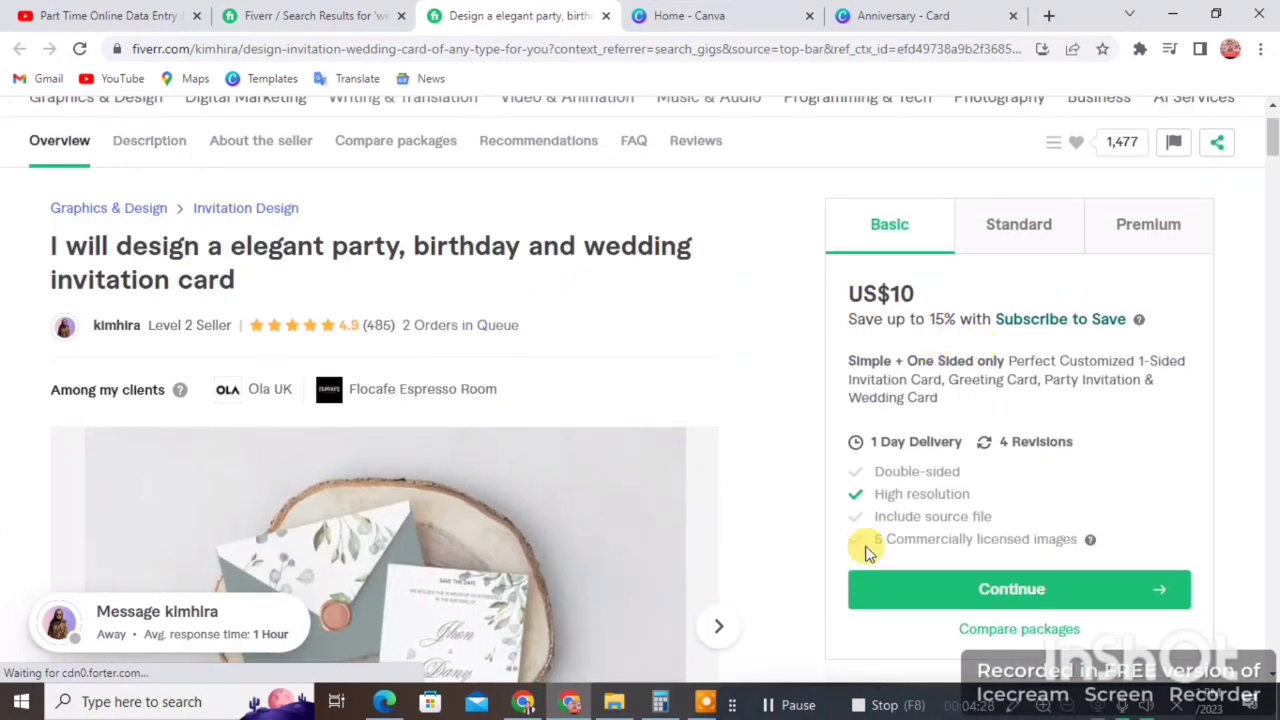
Switch to Calculator, clear it and multiply the Basic package price of 10 by 280.
click(660, 704)
click(860, 416)
click(702, 598)
click(765, 643)
click(931, 503)
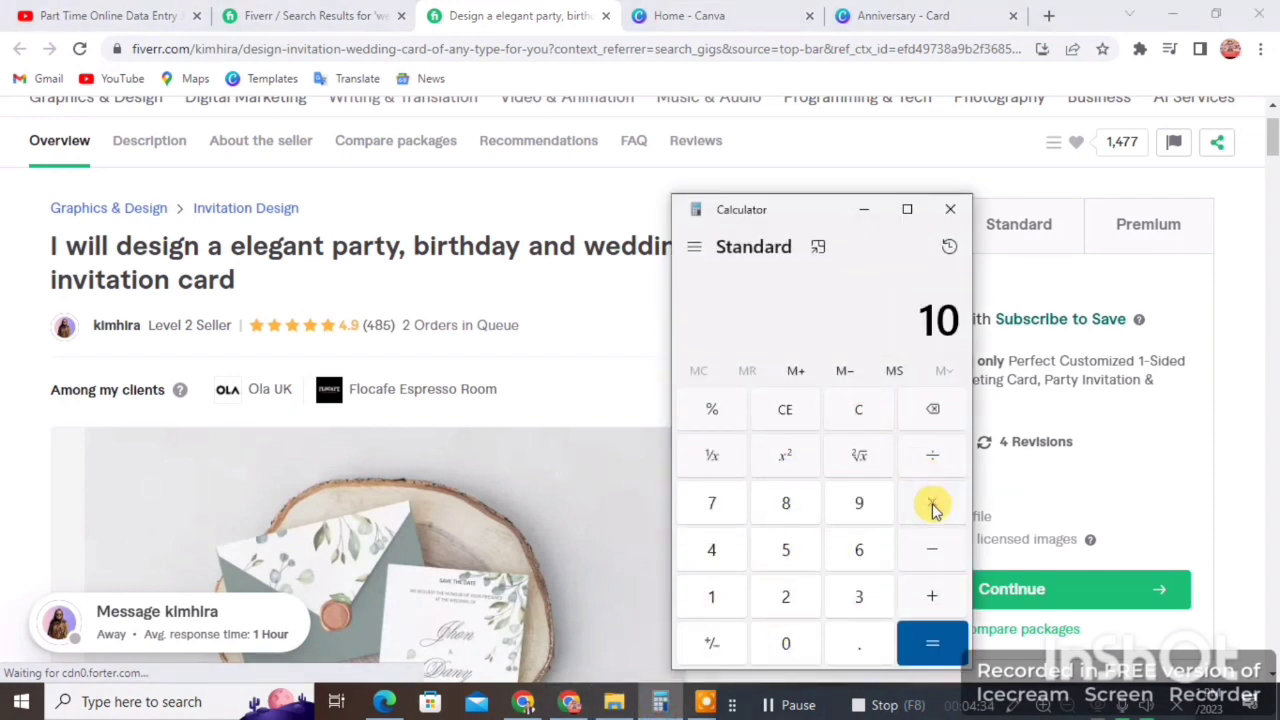
click(786, 592)
click(786, 512)
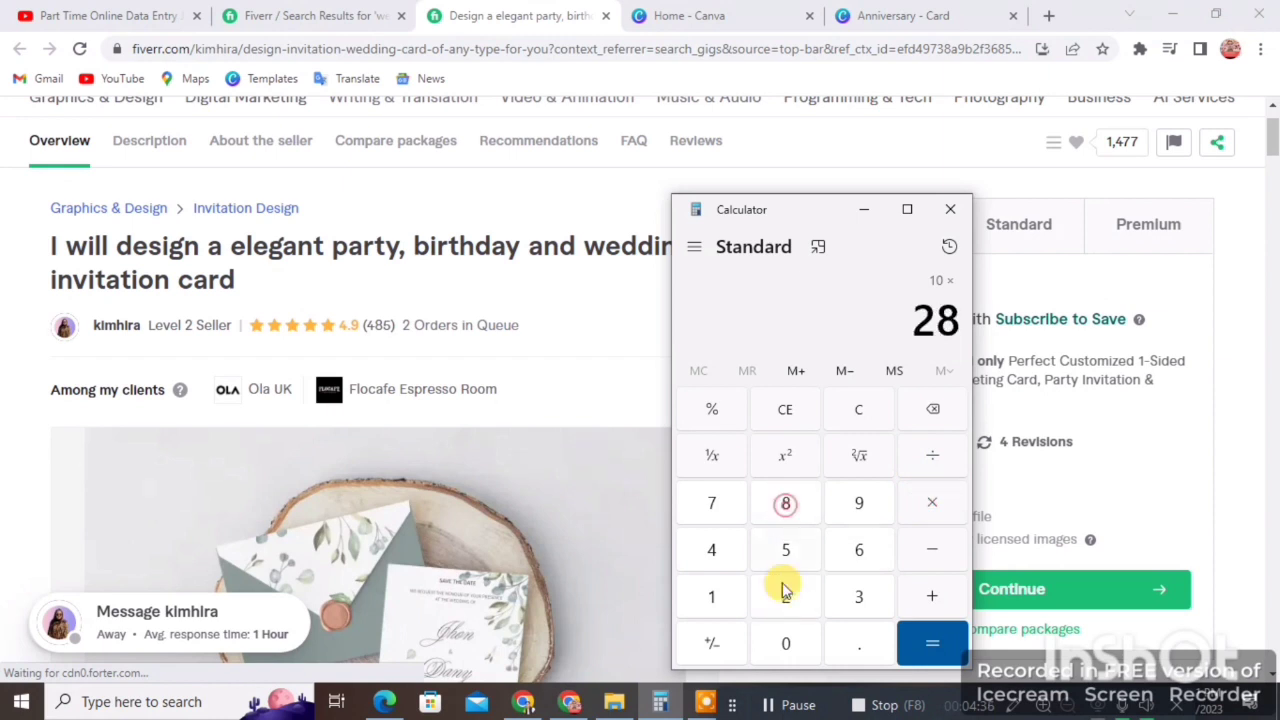
click(788, 640)
click(936, 648)
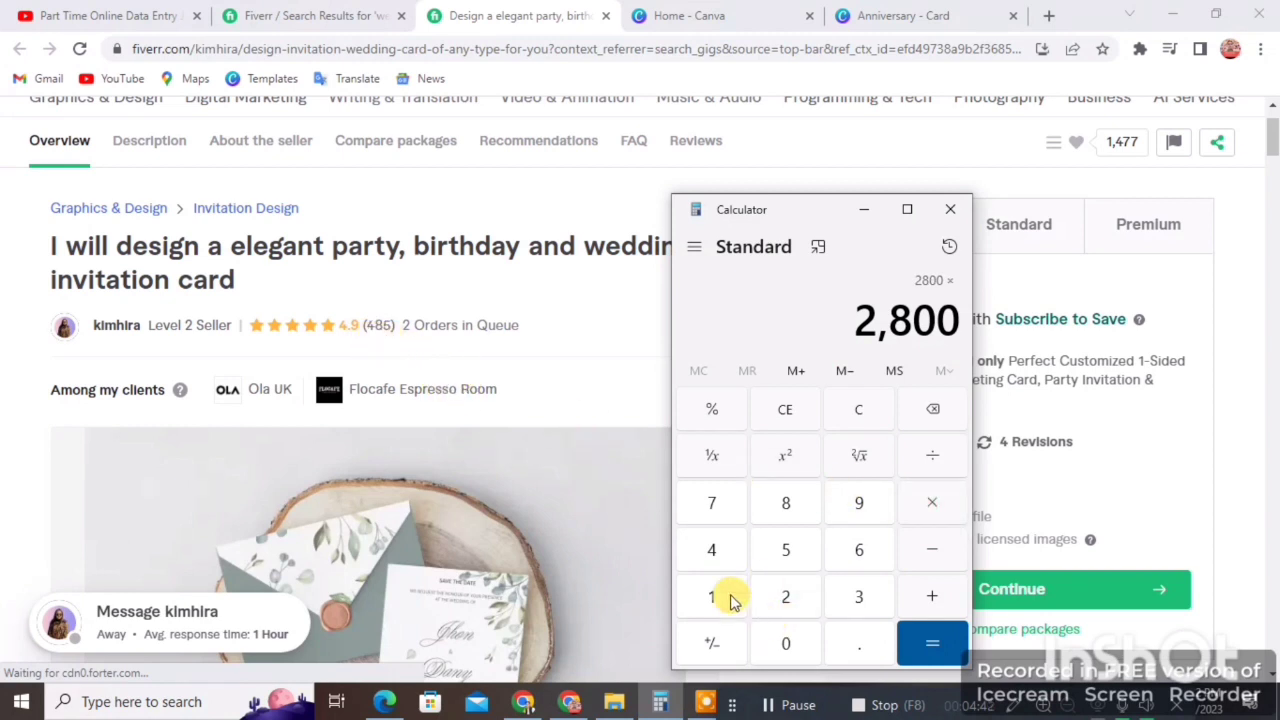
Multiply the result by the gig's review count of 485, and minimize Calculator to return to the gig's overview.
click(713, 545)
click(766, 506)
click(779, 556)
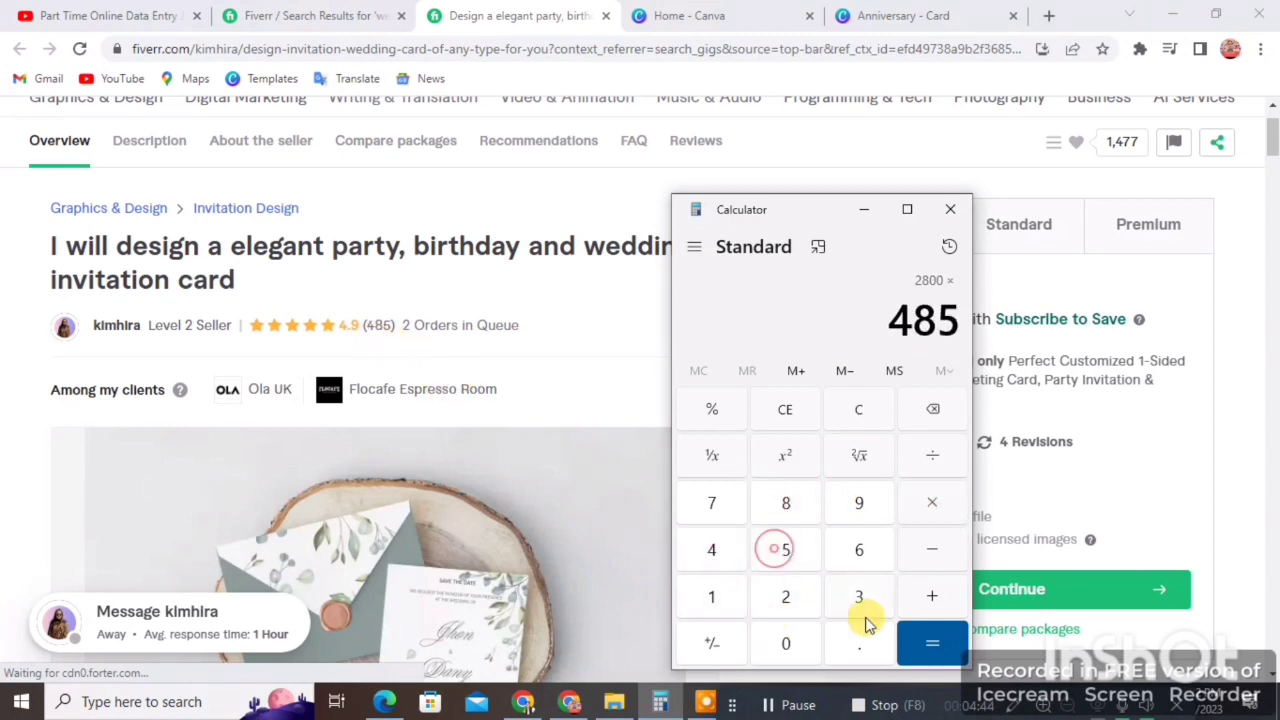
click(925, 640)
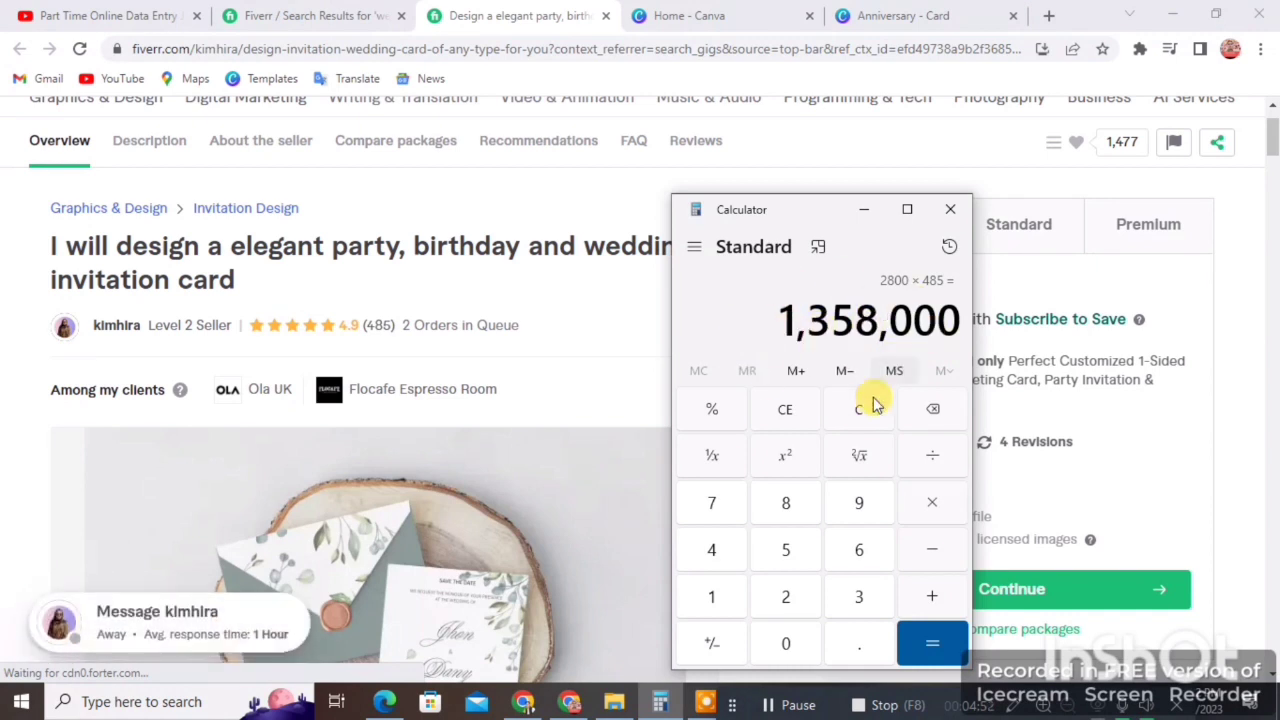
click(865, 216)
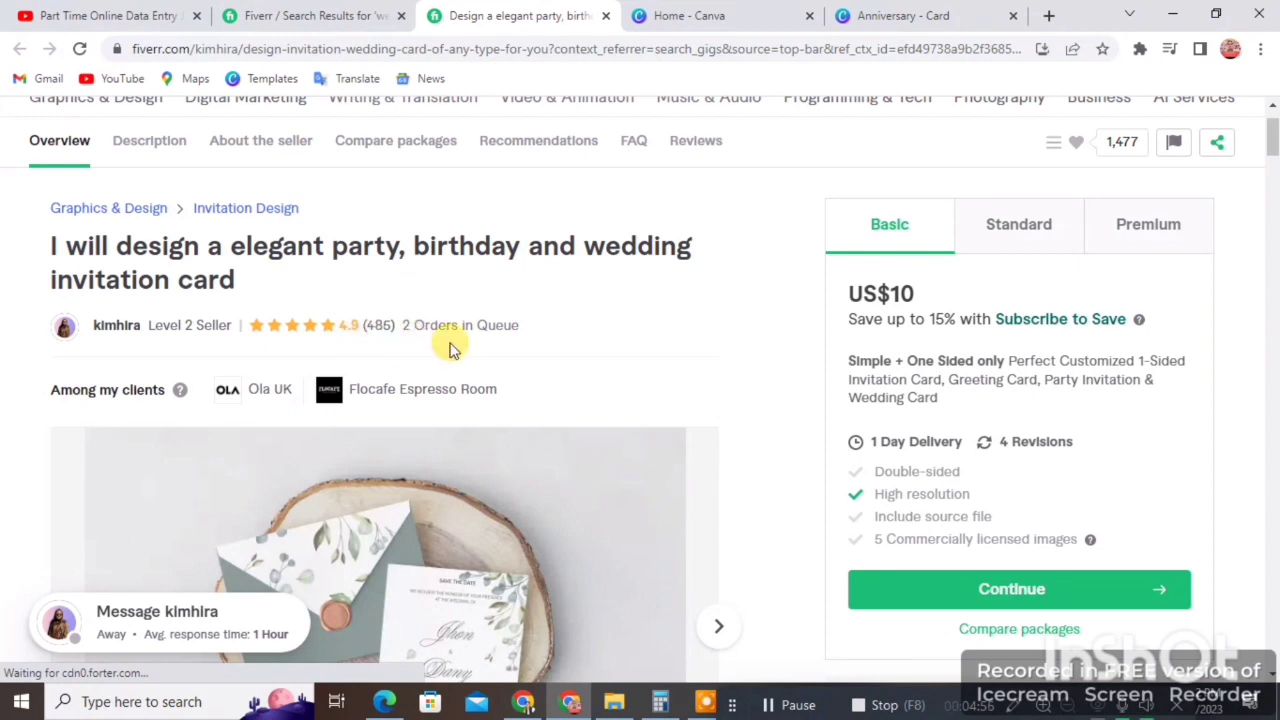
scroll(680, 449, up, 1)
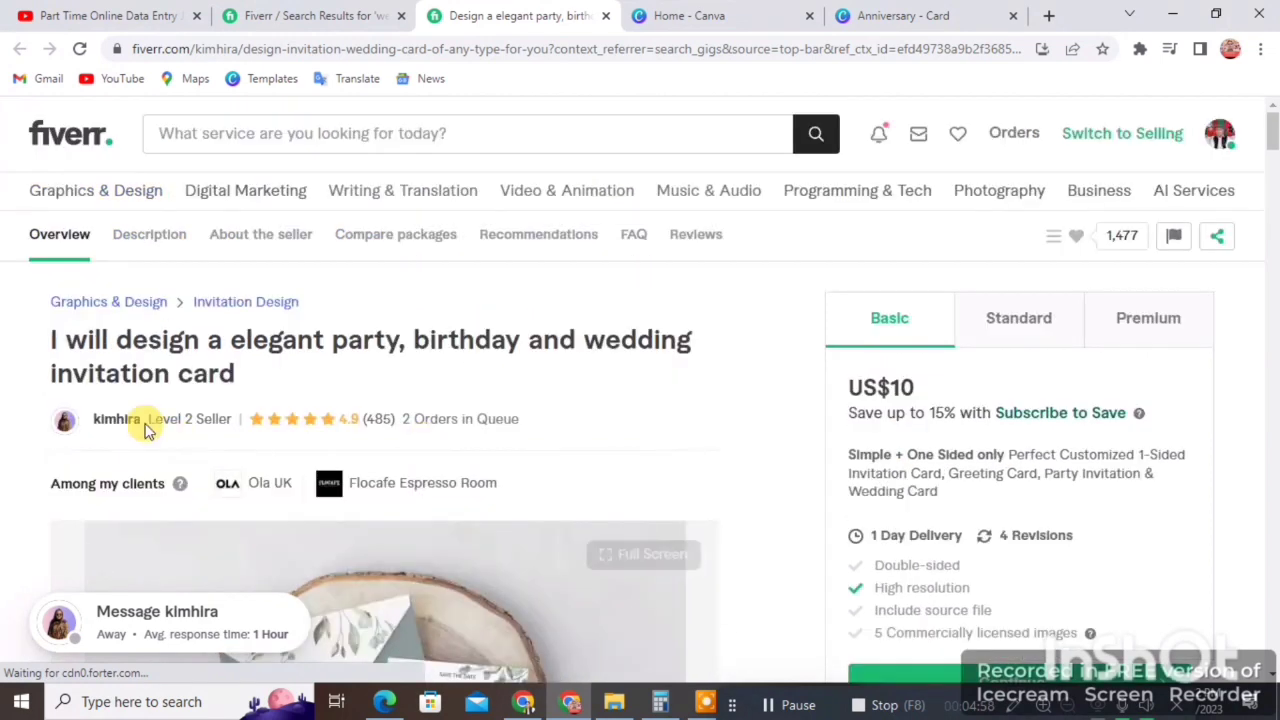